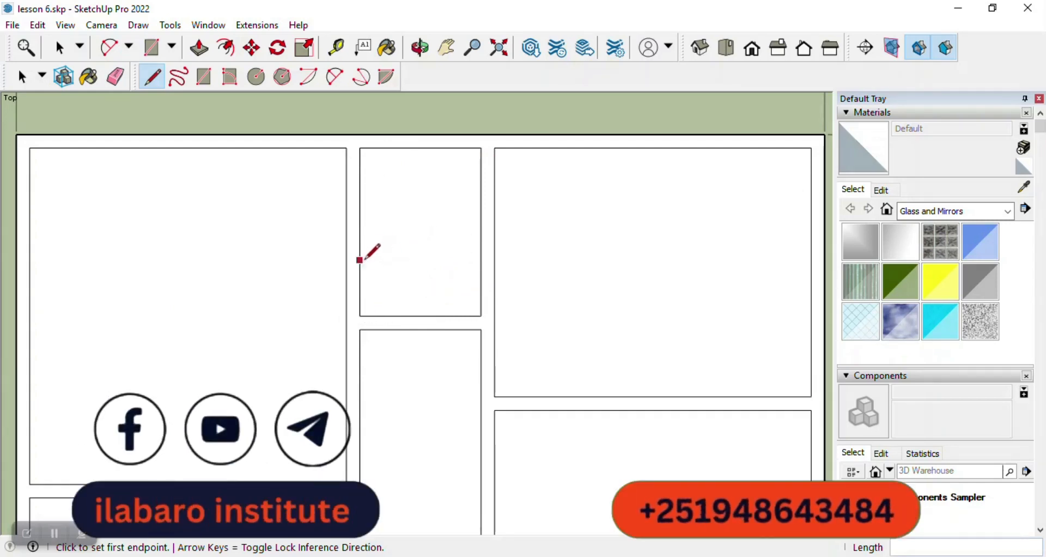
{"action": "left_click", "coordinate": [359, 147]}
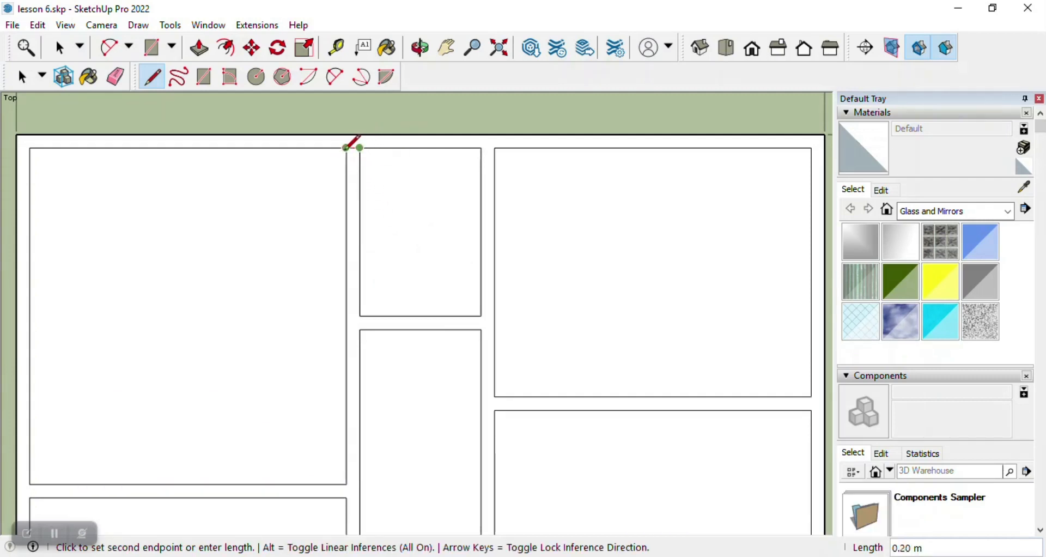
{"action": "key", "text": "Escape"}
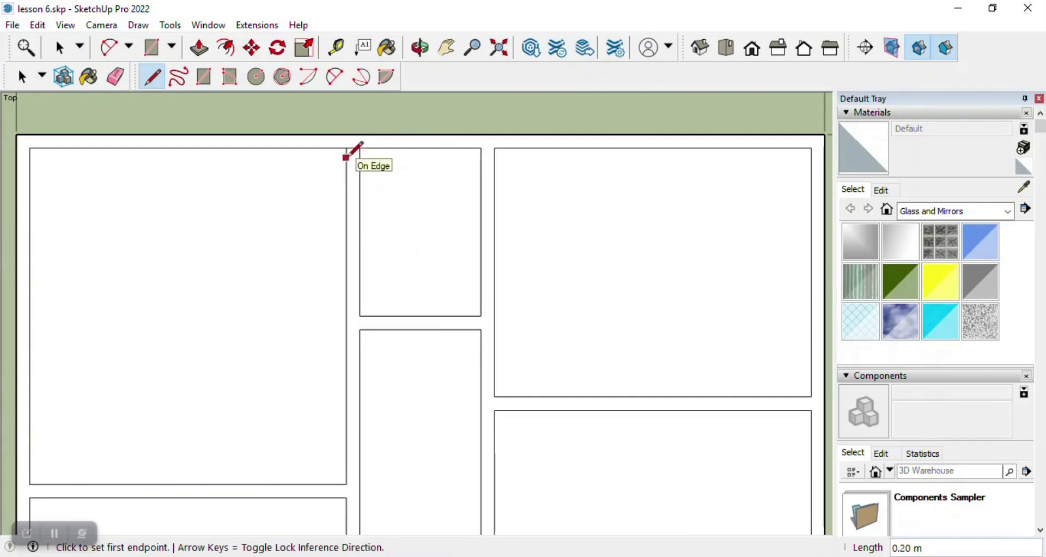
{"action": "scroll", "coordinate": [381, 215], "scroll_direction": "down", "scroll_amount": 3}
{"action": "scroll", "coordinate": [369, 197], "scroll_direction": "up", "scroll_amount": 2}
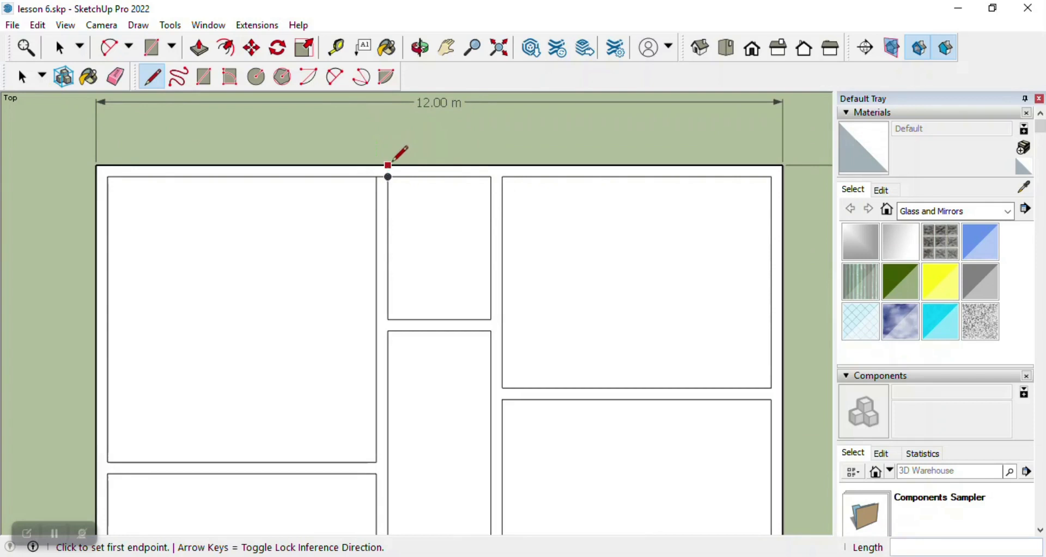
{"action": "scroll", "coordinate": [392, 201], "scroll_direction": "up", "scroll_amount": 1}
{"action": "scroll", "coordinate": [387, 215], "scroll_direction": "down", "scroll_amount": 1}
{"action": "scroll", "coordinate": [388, 214], "scroll_direction": "up", "scroll_amount": 1}
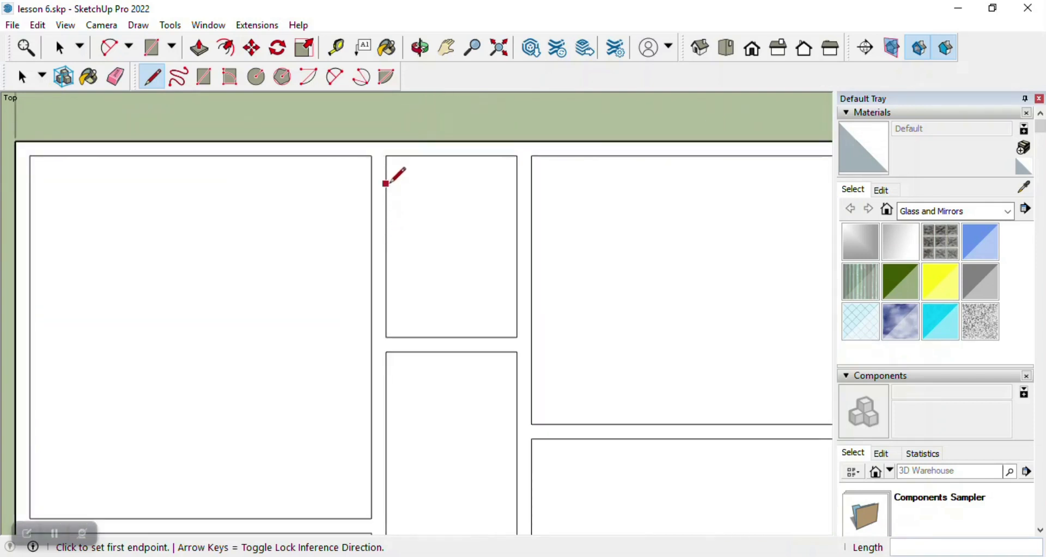
{"action": "left_click", "coordinate": [517, 156]}
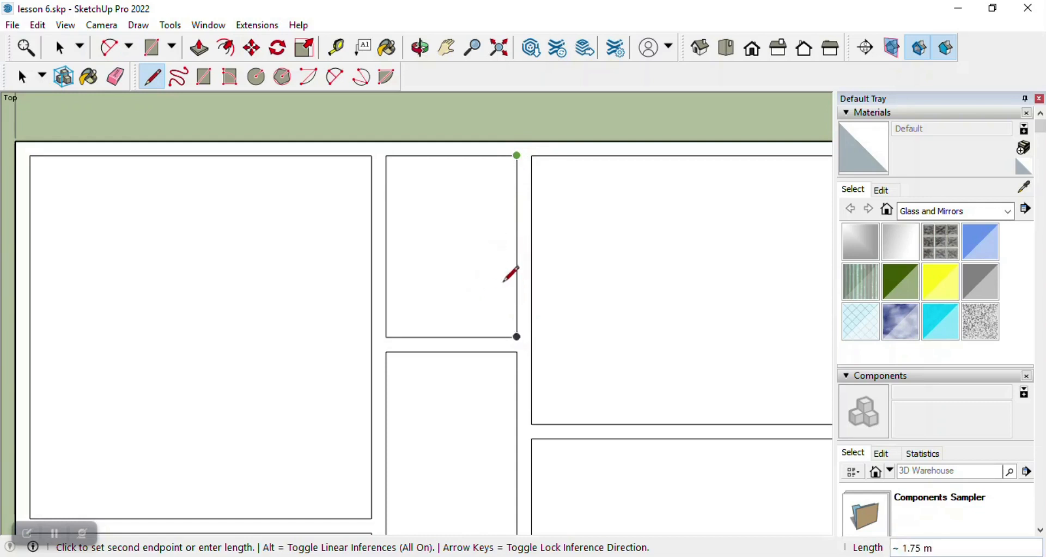
{"action": "key", "text": "Escape"}
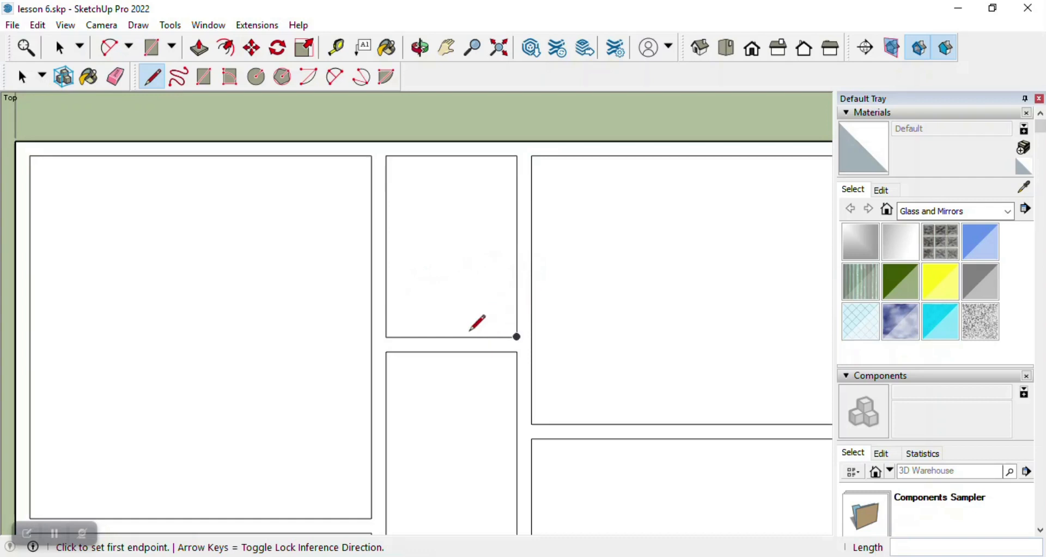
Copy the lower edge of the small upper middle room 60 cm upward into the room.
{"action": "left_click", "coordinate": [60, 49]}
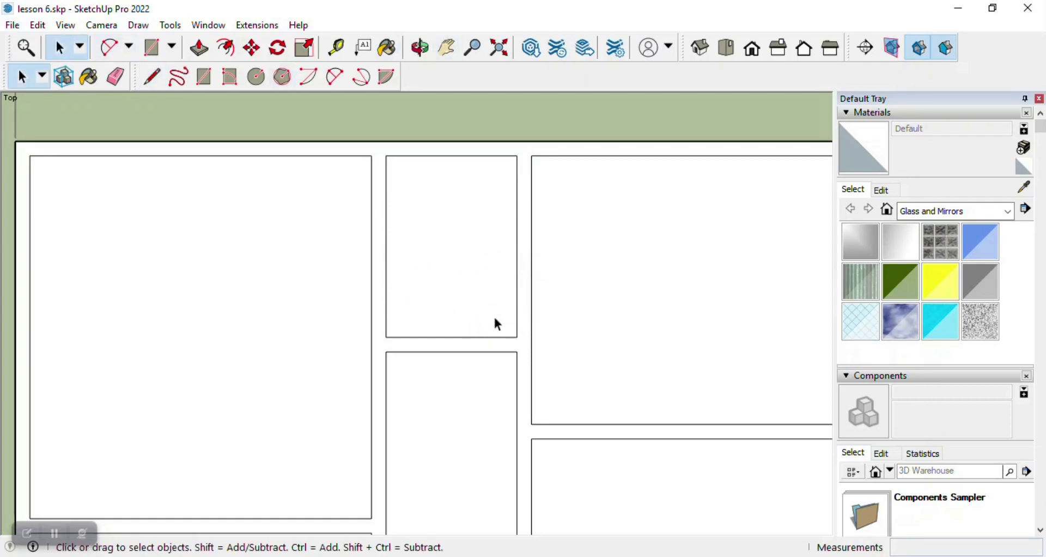
{"action": "left_click", "coordinate": [473, 336]}
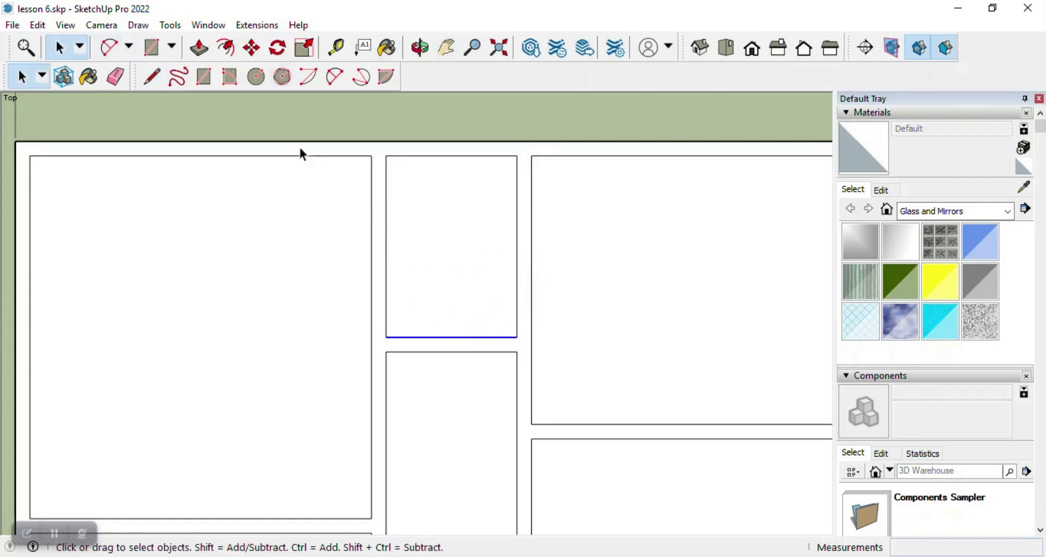
{"action": "left_click", "coordinate": [252, 48]}
{"action": "key", "text": "ctrl"}
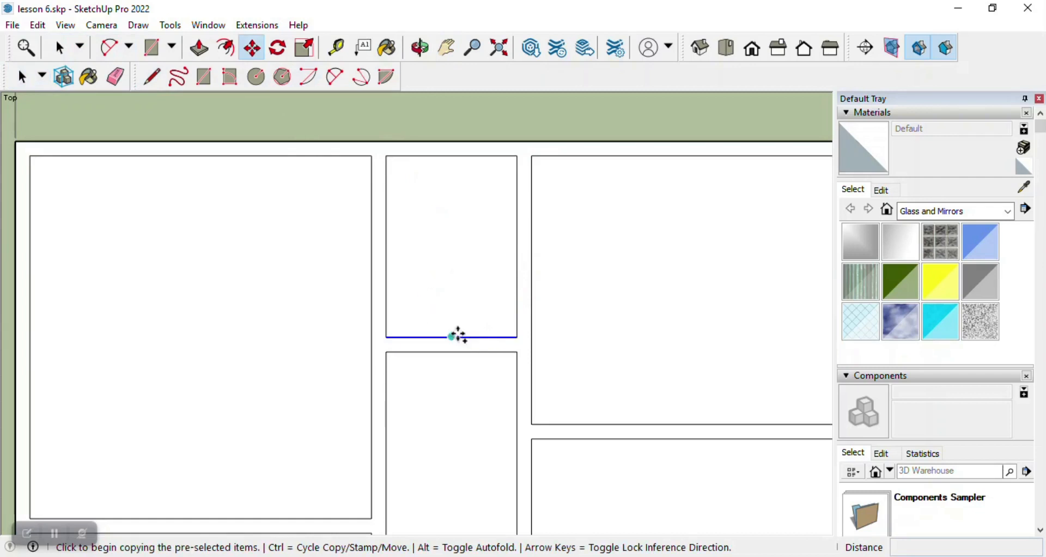
{"action": "left_click", "coordinate": [457, 336]}
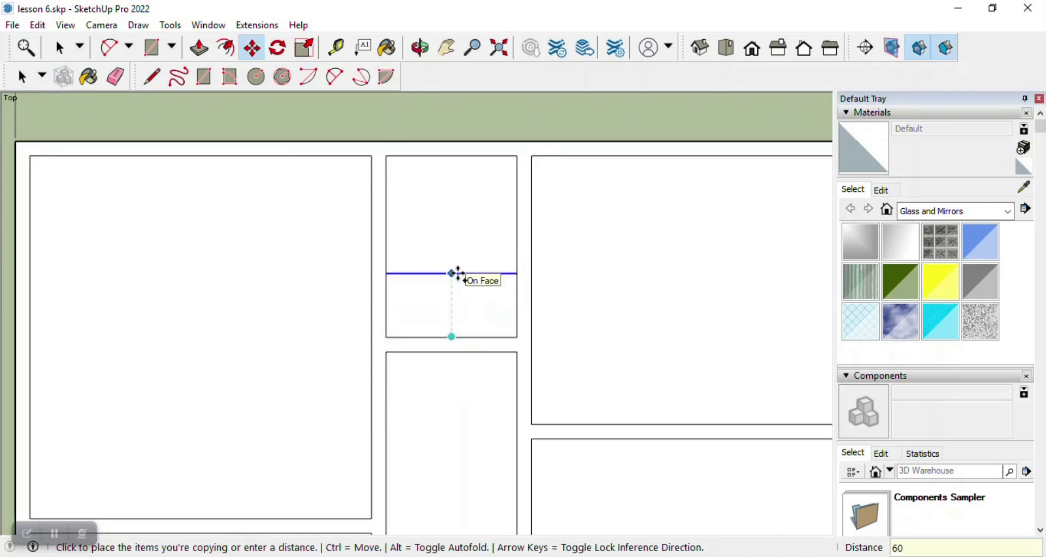
{"action": "key", "text": "Return"}
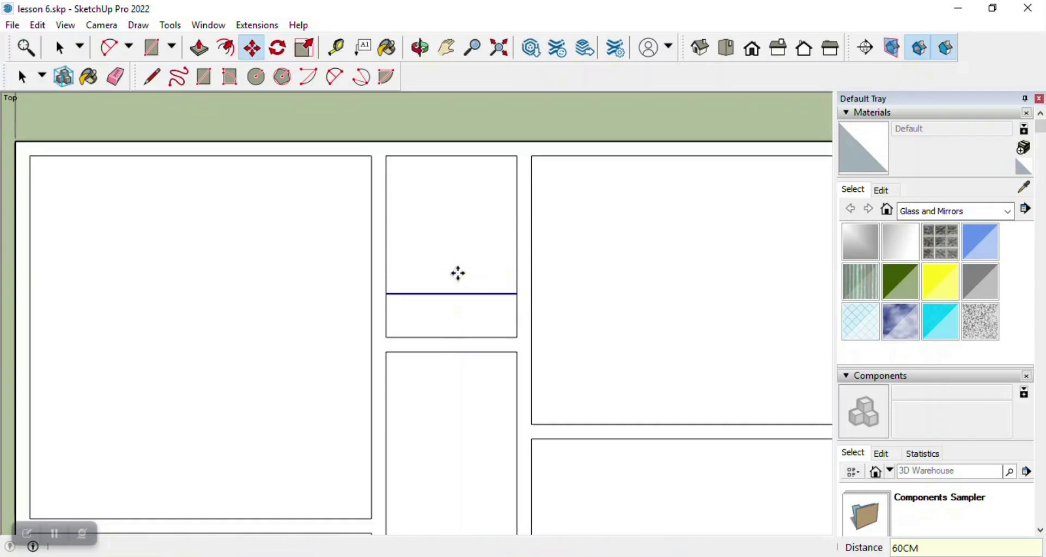
Copy the new partition edge 10 cm further up to form the partition's second edge.
{"action": "left_click", "coordinate": [476, 293]}
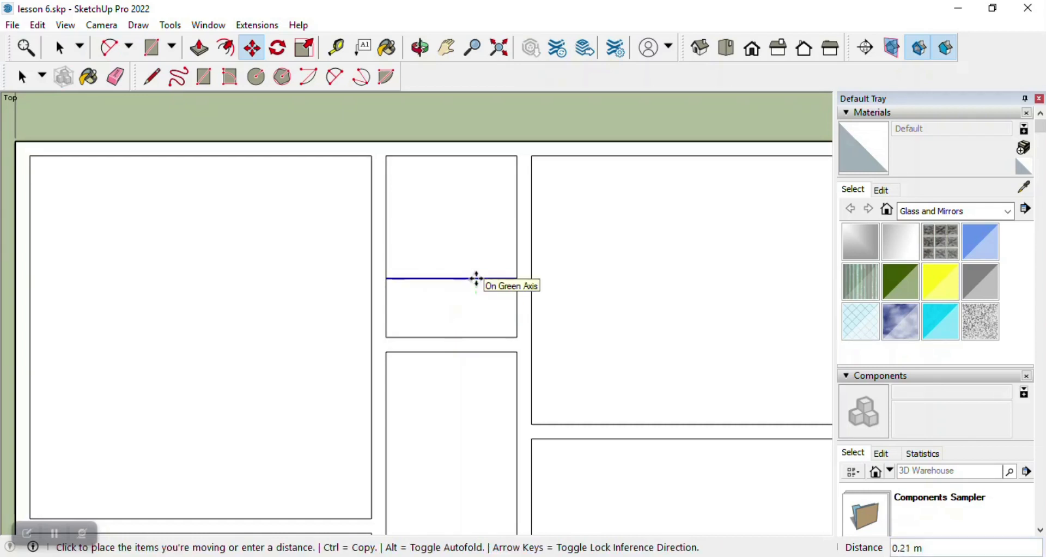
{"action": "key", "text": "ctrl"}
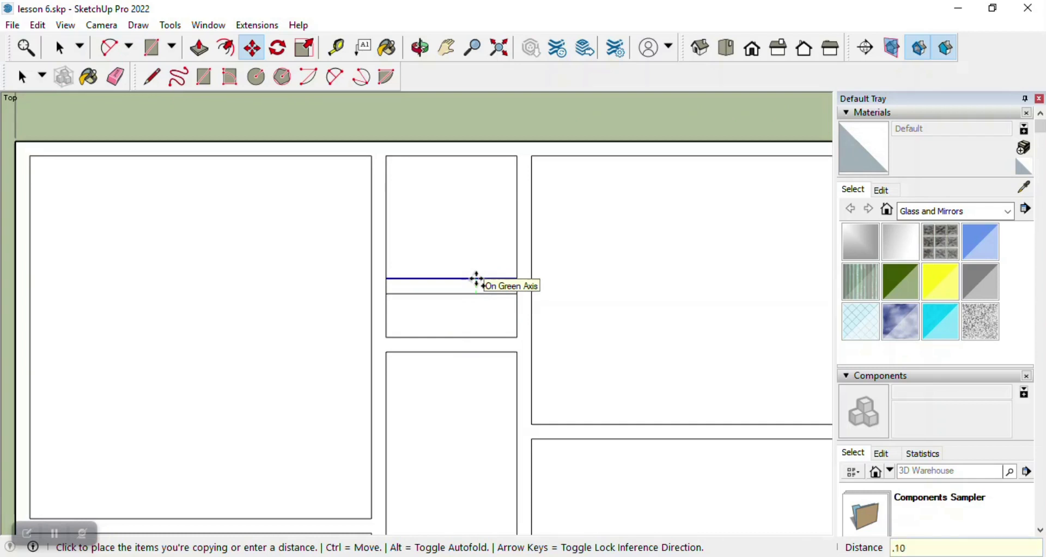
{"action": "type", "text": "10C"}
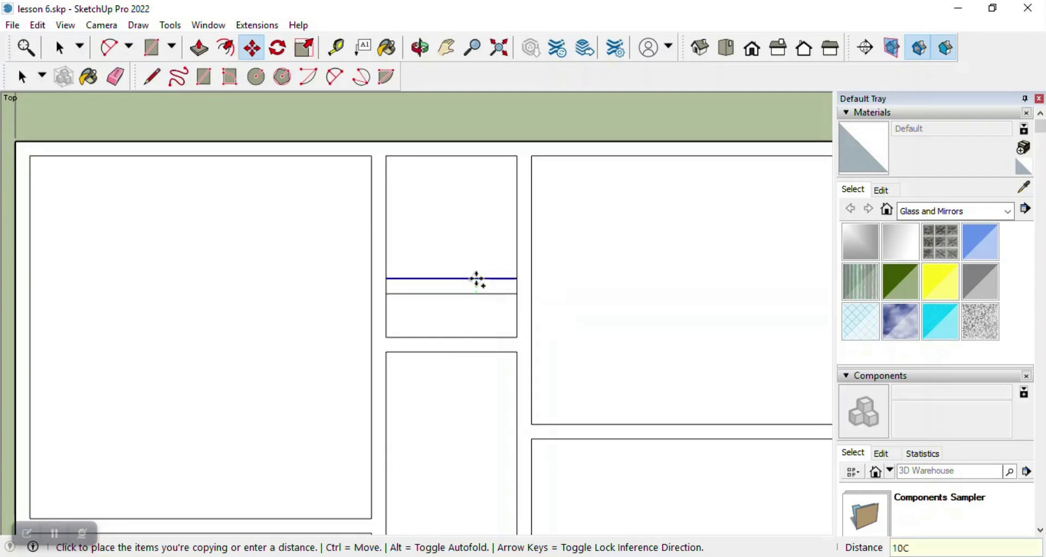
{"action": "key", "text": "Return"}
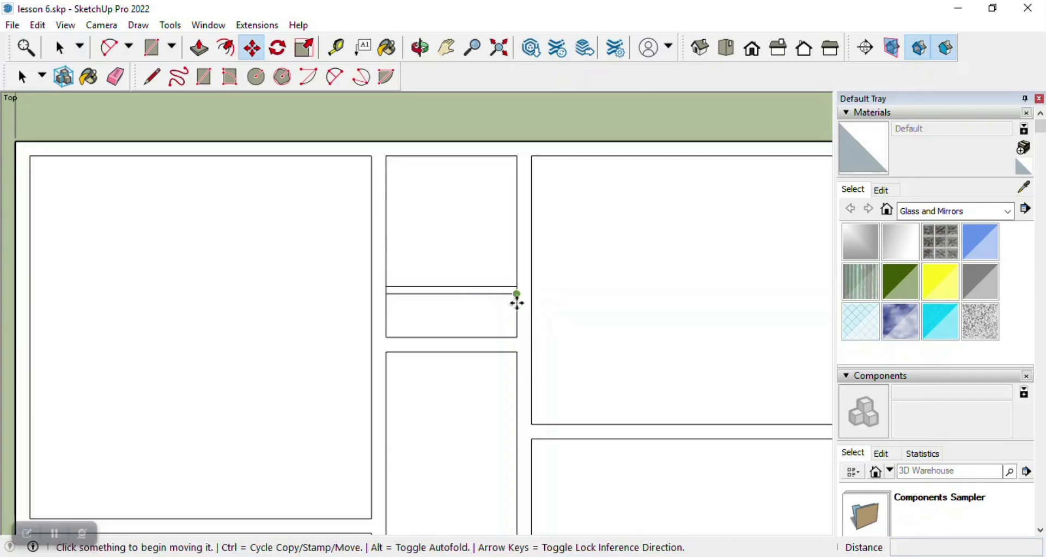
Check the small room's right side segments with the Line tool, and undo both copied partition edges.
{"action": "scroll", "coordinate": [516, 299], "scroll_direction": "up", "scroll_amount": 1}
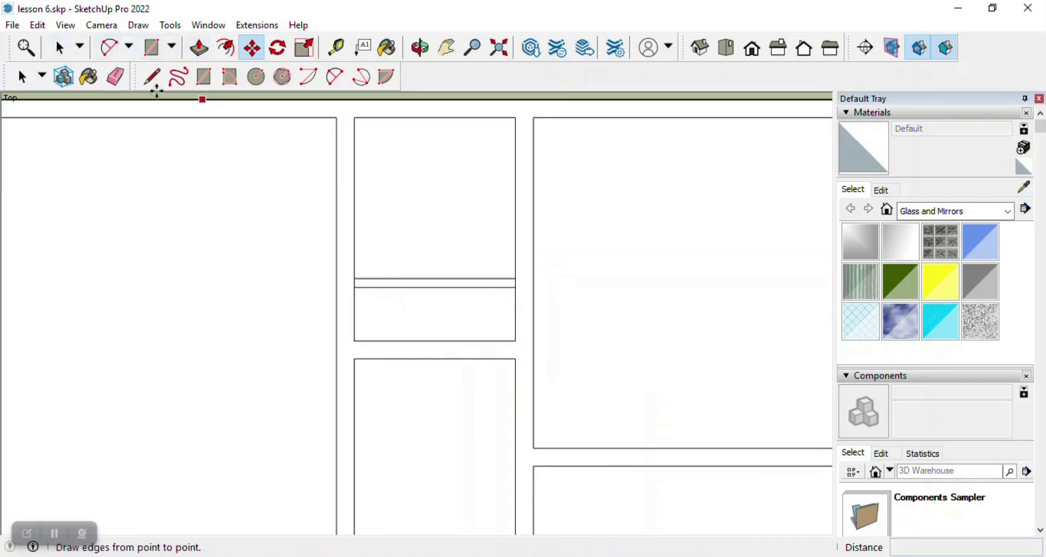
{"action": "left_click", "coordinate": [152, 76]}
{"action": "left_click", "coordinate": [516, 341]}
{"action": "left_click", "coordinate": [516, 287]}
{"action": "left_click", "coordinate": [516, 287]}
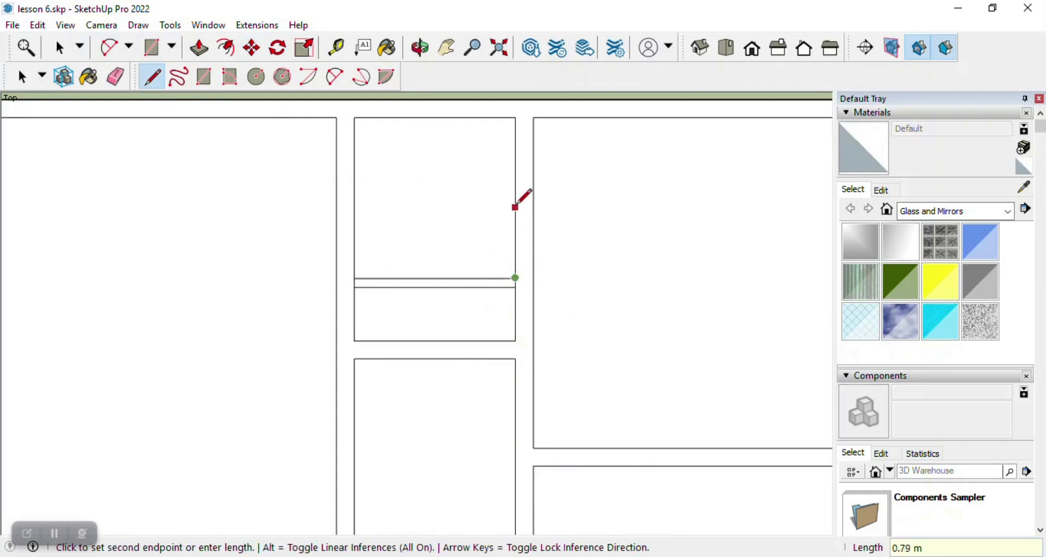
{"action": "left_click", "coordinate": [513, 117]}
{"action": "key", "text": "ctrl+z"}
{"action": "key", "text": "ctrl+z"}
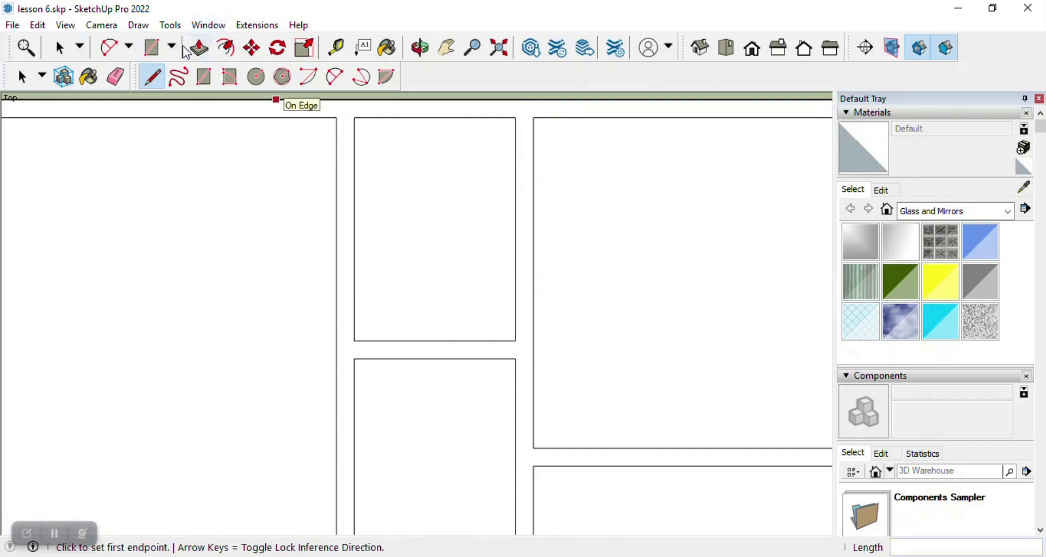
Copy the lower edge of the small upper middle room 80 cm upward.
{"action": "left_click", "coordinate": [62, 50]}
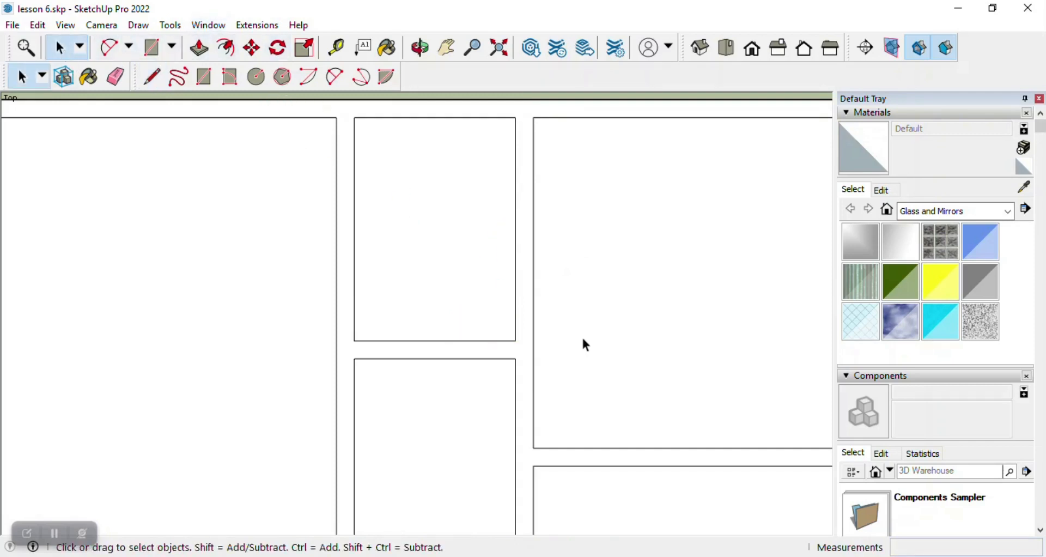
{"action": "left_click", "coordinate": [463, 334]}
{"action": "left_click", "coordinate": [247, 296]}
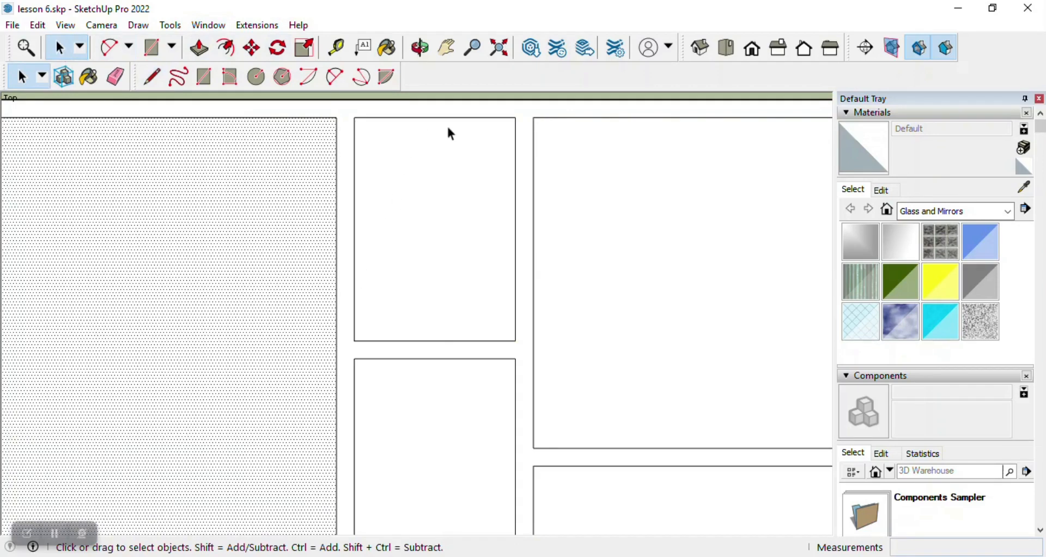
{"action": "left_click", "coordinate": [392, 340]}
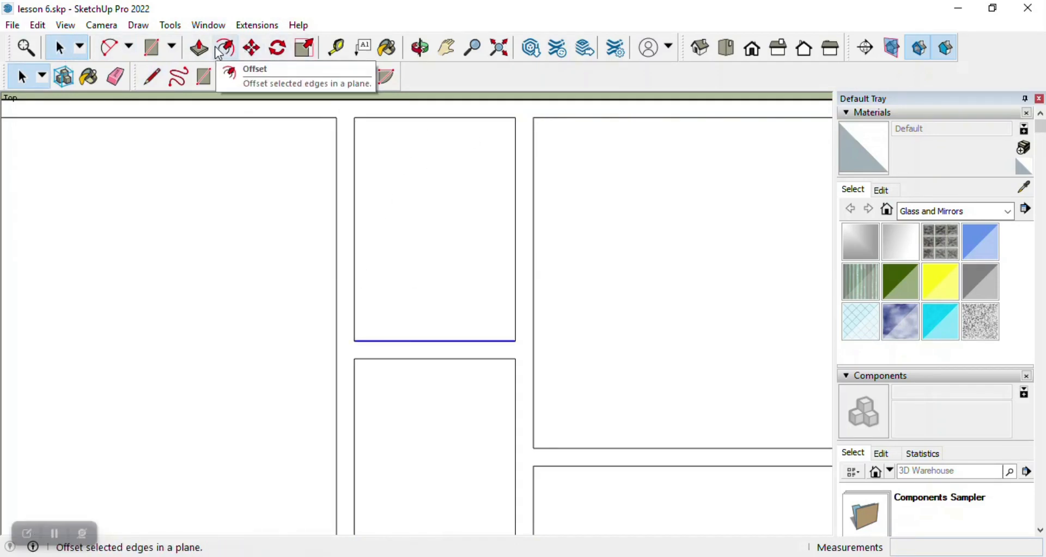
{"action": "left_click", "coordinate": [251, 48]}
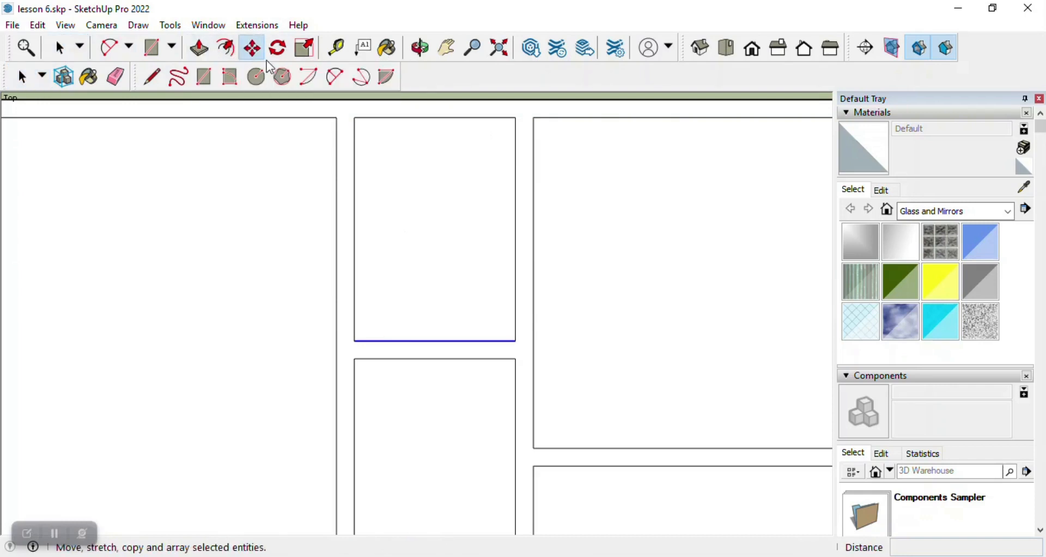
{"action": "key", "text": "ctrl"}
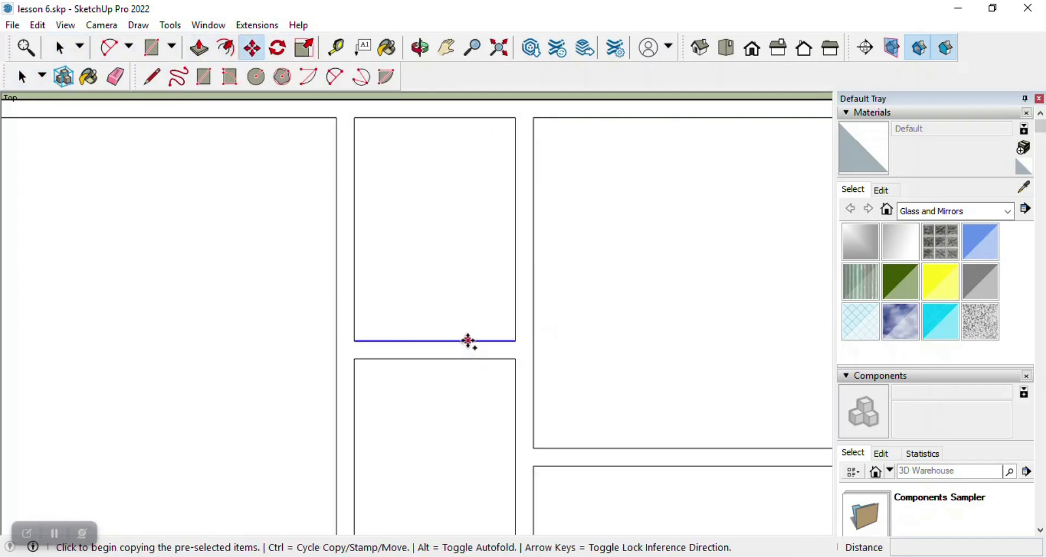
{"action": "left_click", "coordinate": [467, 341]}
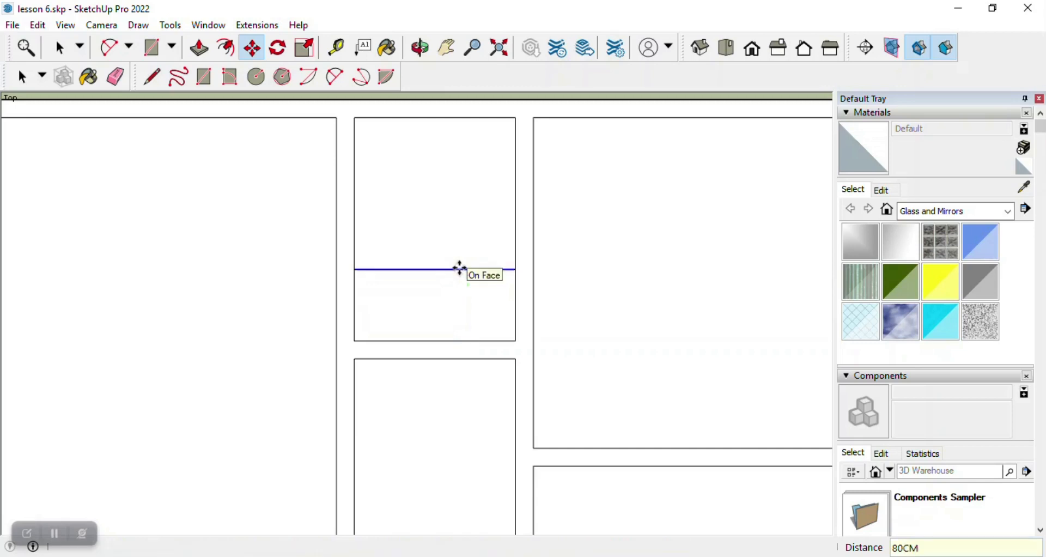
{"action": "left_click", "coordinate": [463, 268]}
Copy the new edge another 0.10 m upward to give the partition its thickness.
{"action": "key", "text": "ctrl"}
{"action": "key", "text": "ctrl"}
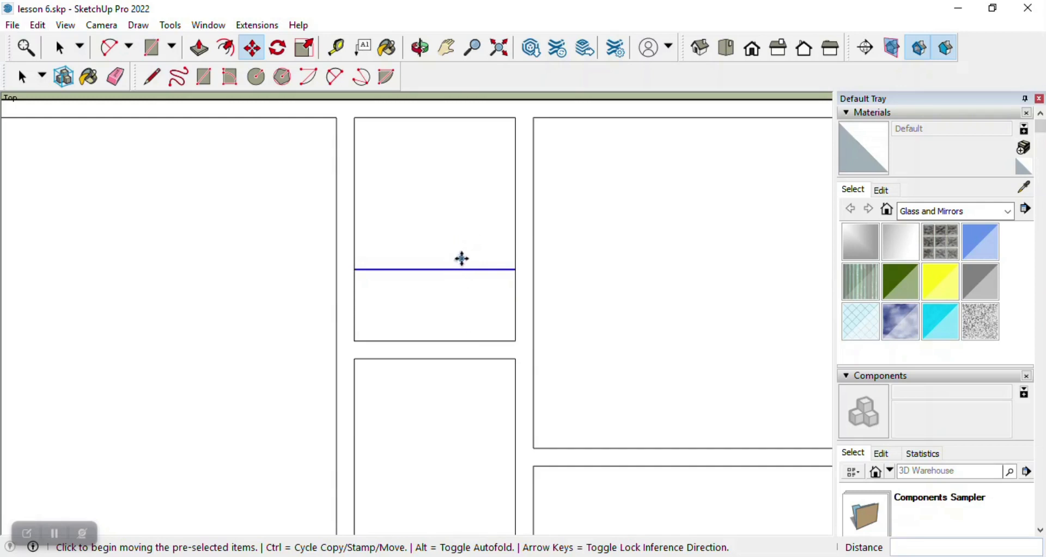
{"action": "left_click", "coordinate": [458, 270]}
{"action": "key", "text": "ctrl"}
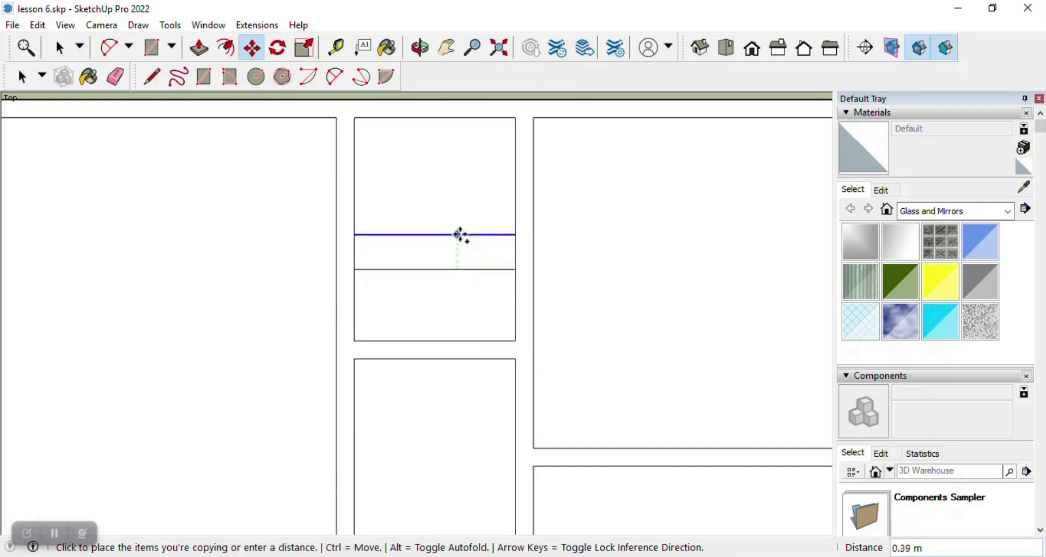
{"action": "type", "text": ".10"}
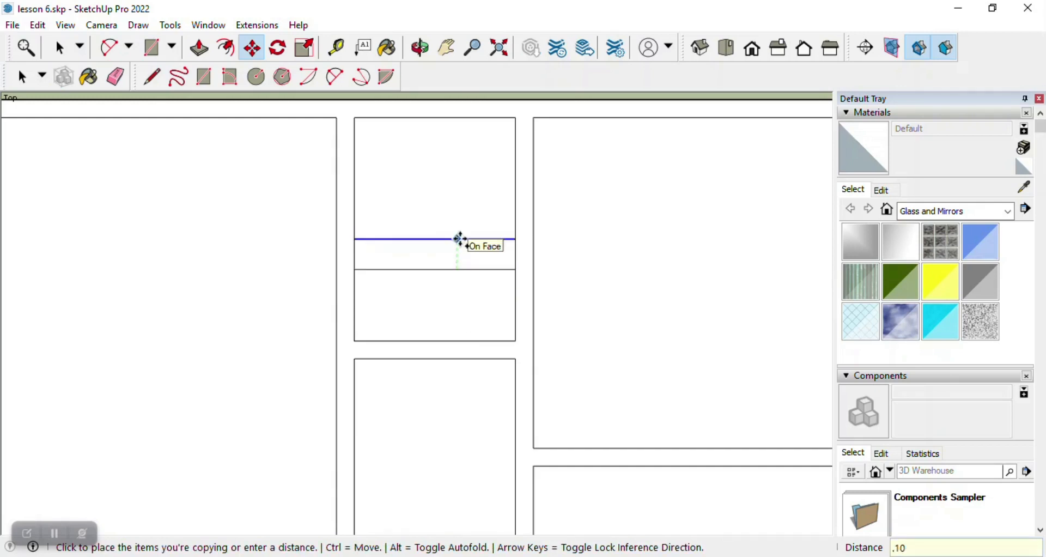
{"action": "key", "text": "Return"}
{"action": "key", "text": "Escape"}
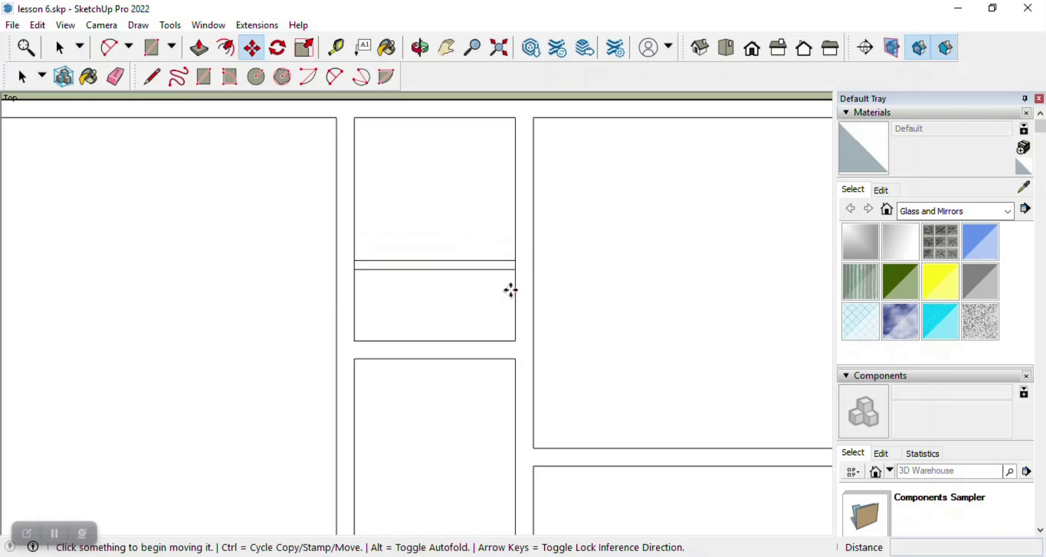
Trace the room's right side from the partition to the upper corner with the Line tool, and place a guide along the partition's upper edge.
{"action": "left_click", "coordinate": [153, 78]}
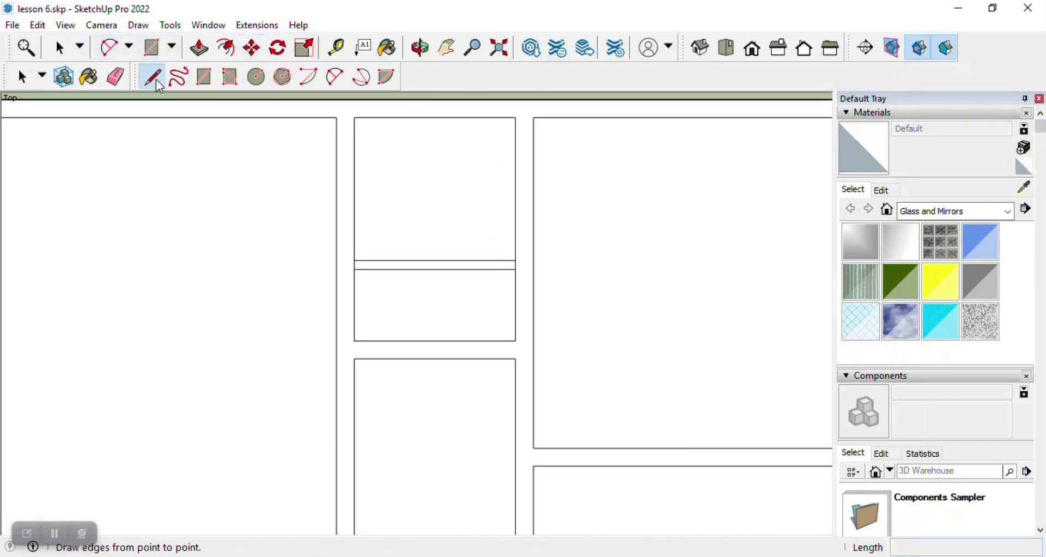
{"action": "left_click", "coordinate": [516, 260]}
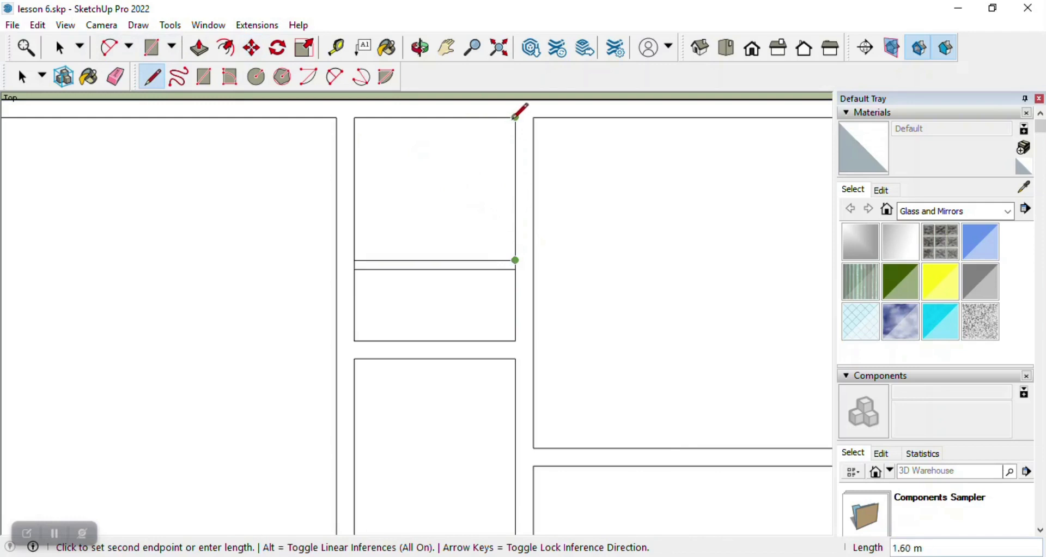
{"action": "left_click", "coordinate": [515, 117]}
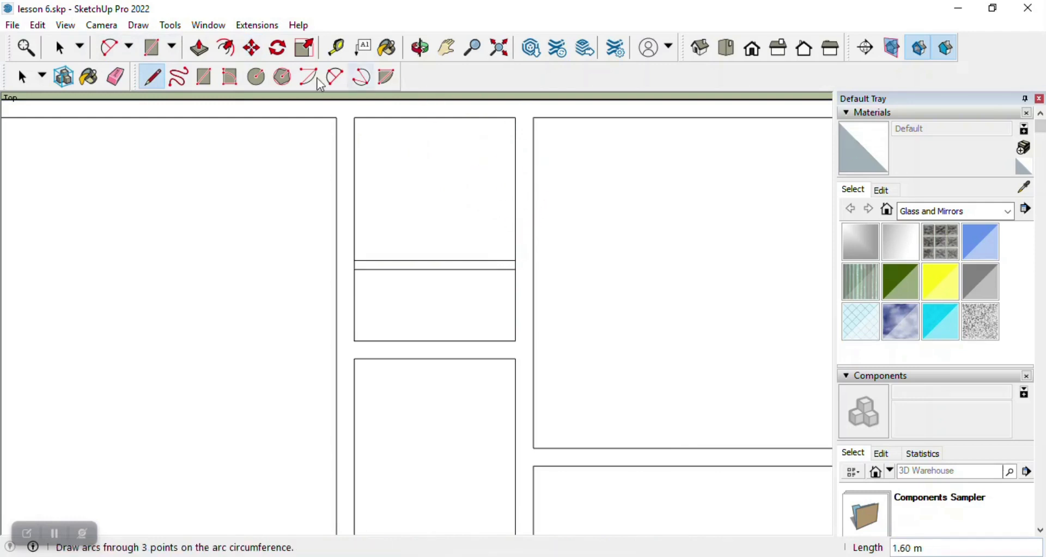
{"action": "left_click", "coordinate": [337, 48]}
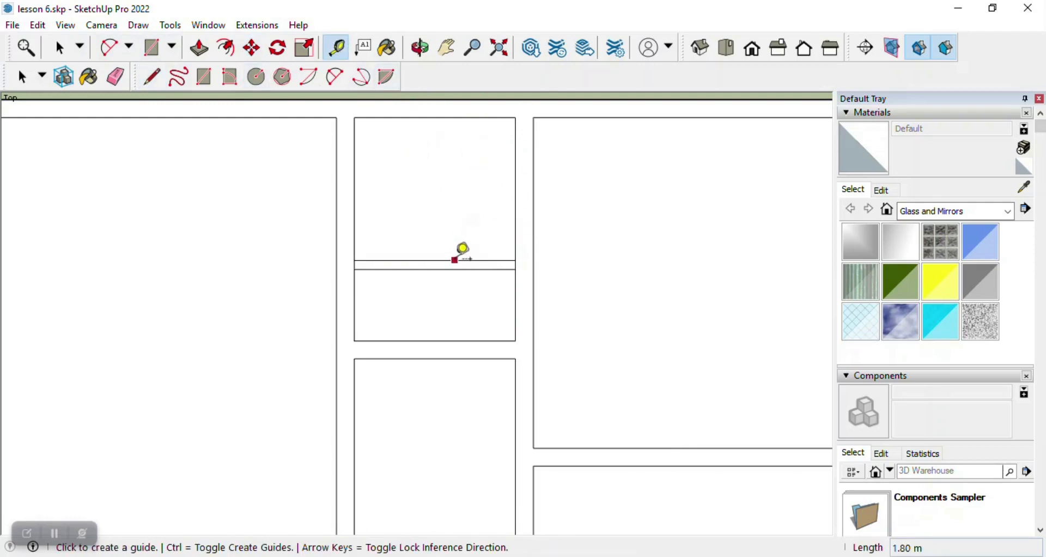
{"action": "left_click", "coordinate": [453, 260]}
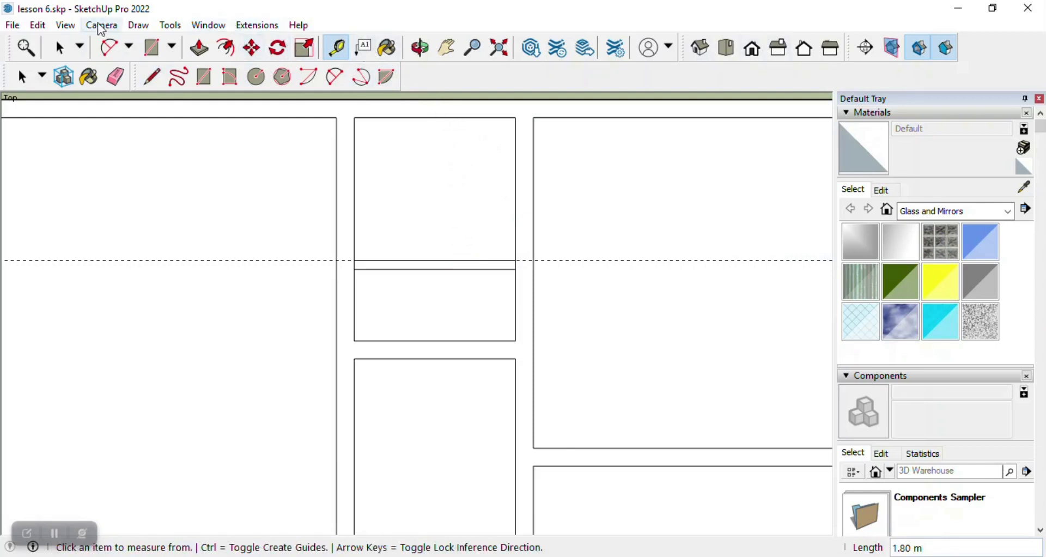
Measure the small room's right side above and below the partition's lower edge with the Dimension tool.
{"action": "left_click", "coordinate": [169, 26]}
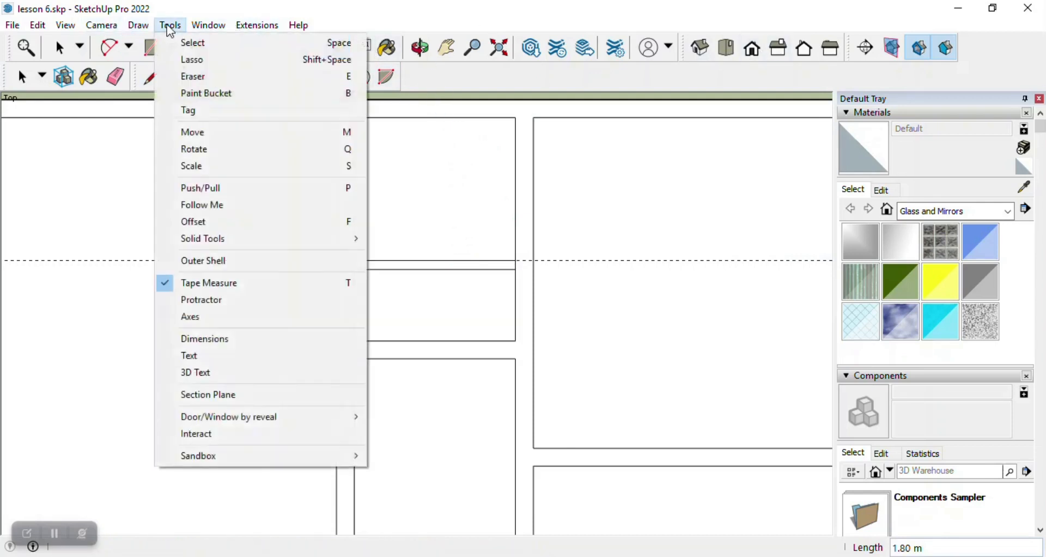
{"action": "left_click", "coordinate": [207, 339]}
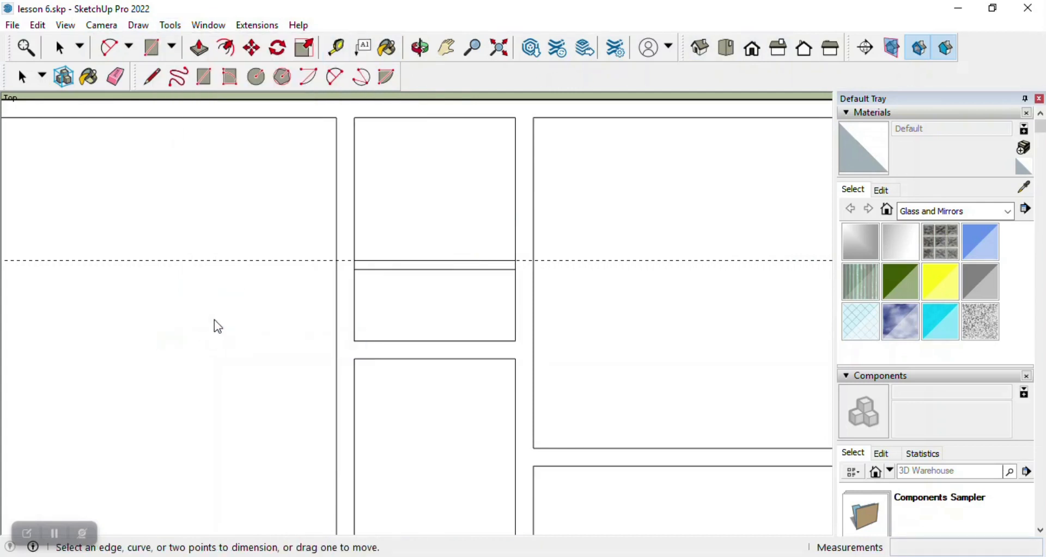
{"action": "left_click", "coordinate": [516, 270]}
{"action": "left_click", "coordinate": [515, 120]}
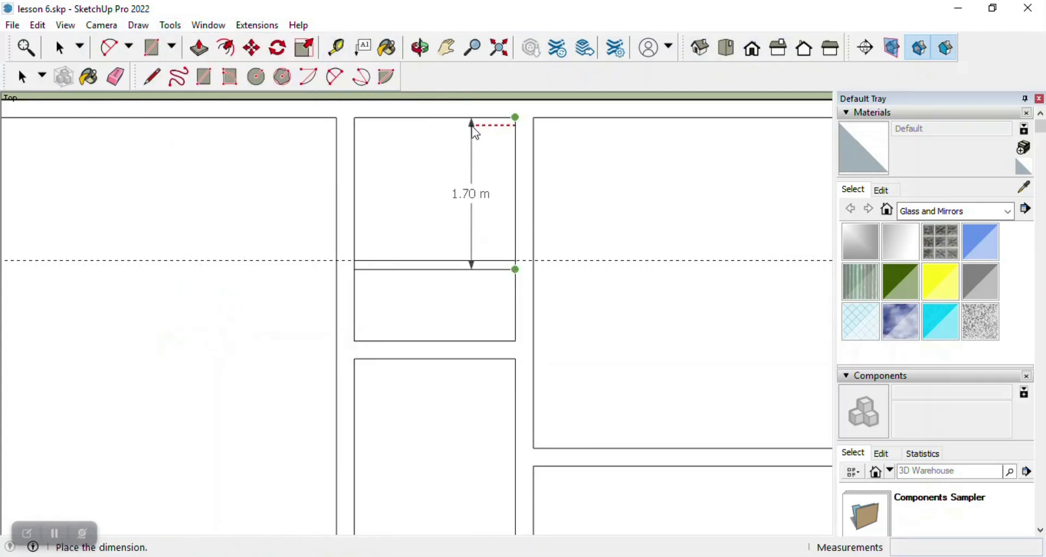
{"action": "key", "text": "Escape"}
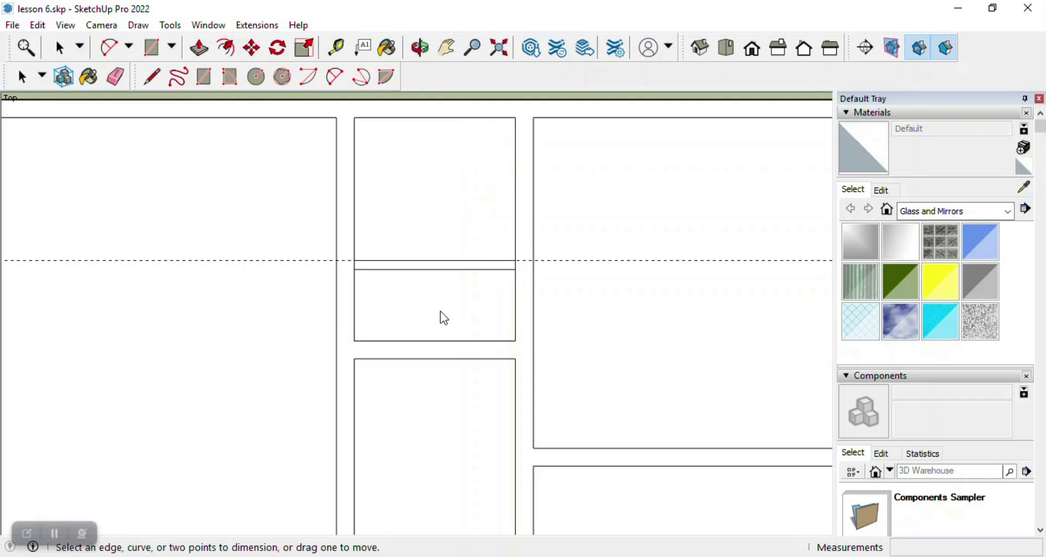
{"action": "left_click", "coordinate": [515, 340]}
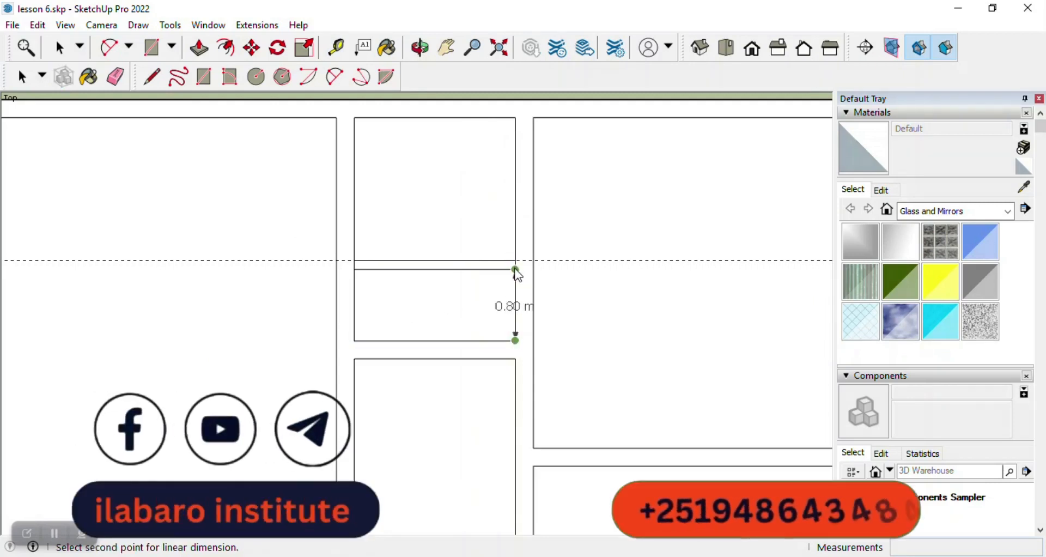
{"action": "key", "text": "Escape"}
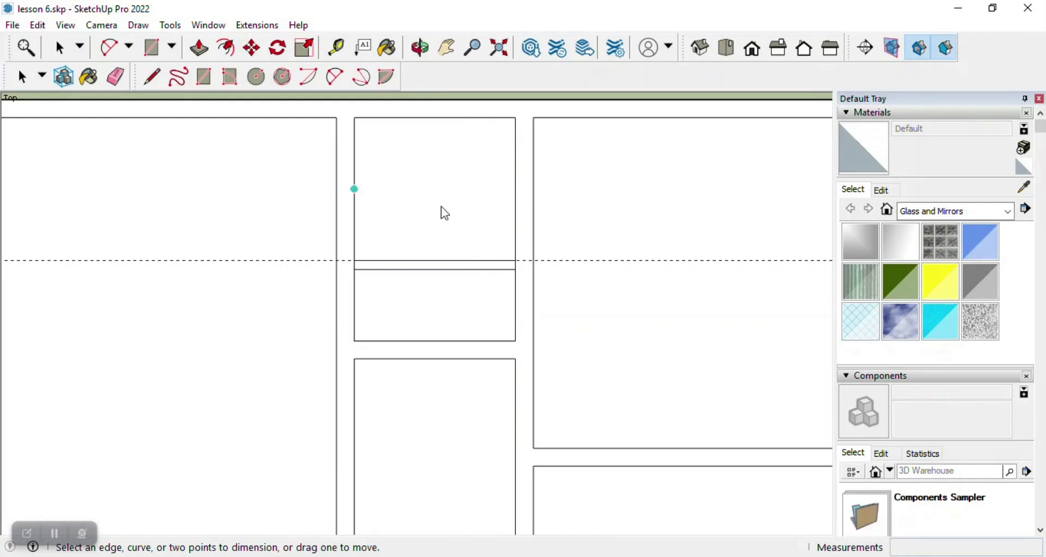
Trace the room's left side below the partition and draw a 0.20 m line across the adjoining wall at each end.
{"action": "left_click", "coordinate": [151, 77]}
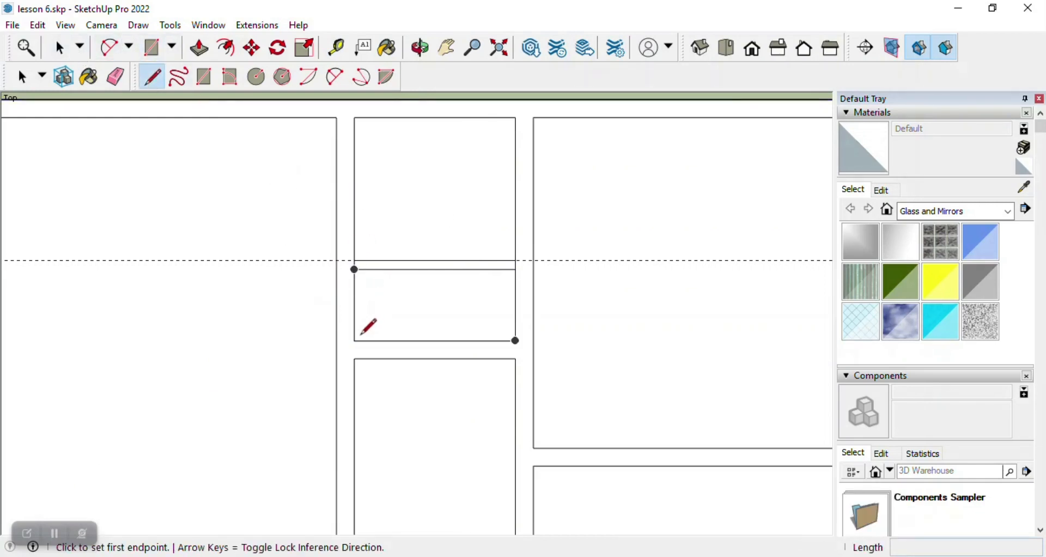
{"action": "left_click", "coordinate": [354, 340]}
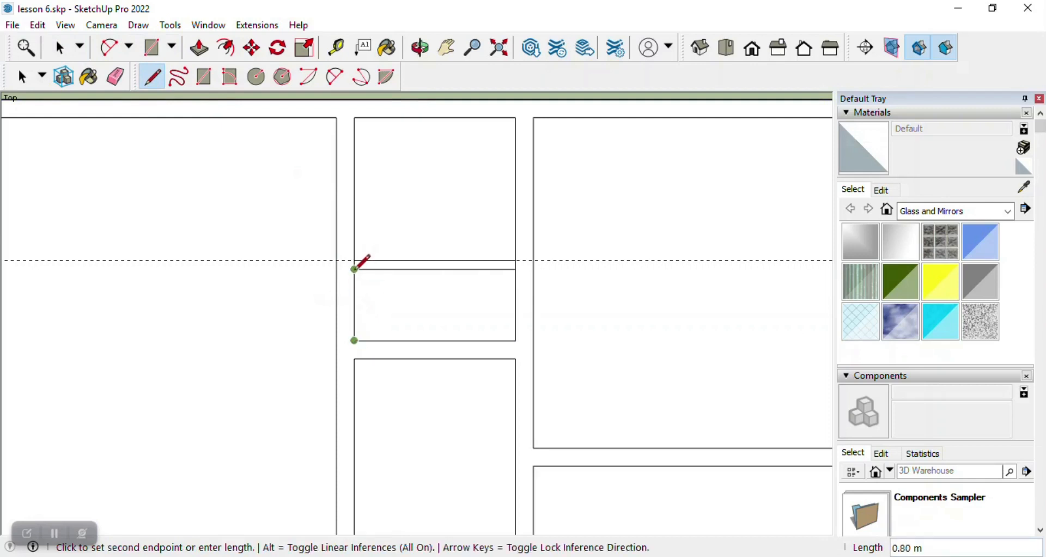
{"action": "left_click", "coordinate": [355, 269]}
{"action": "left_click", "coordinate": [337, 268]}
{"action": "left_click", "coordinate": [354, 268]}
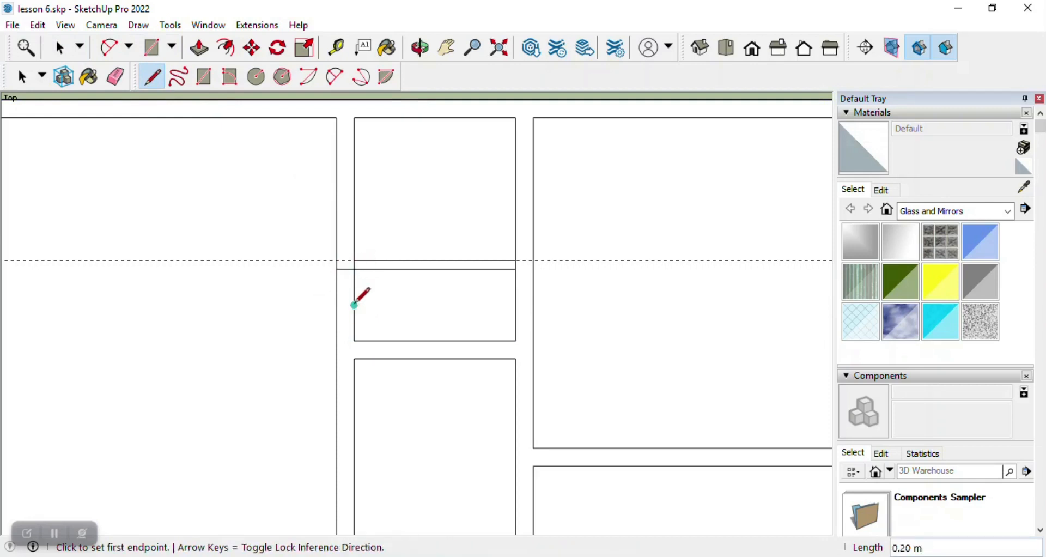
{"action": "left_click", "coordinate": [354, 341]}
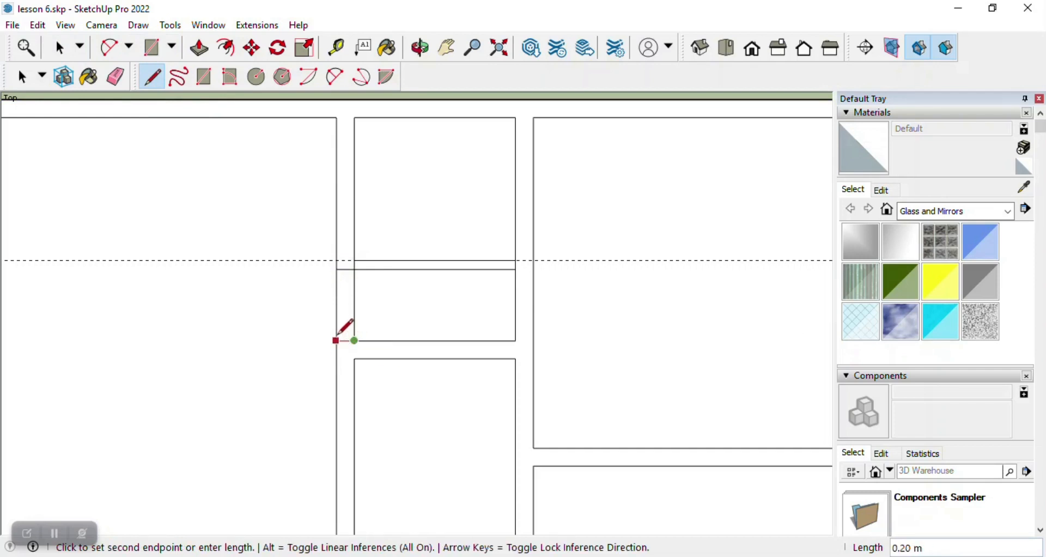
{"action": "left_click", "coordinate": [337, 341]}
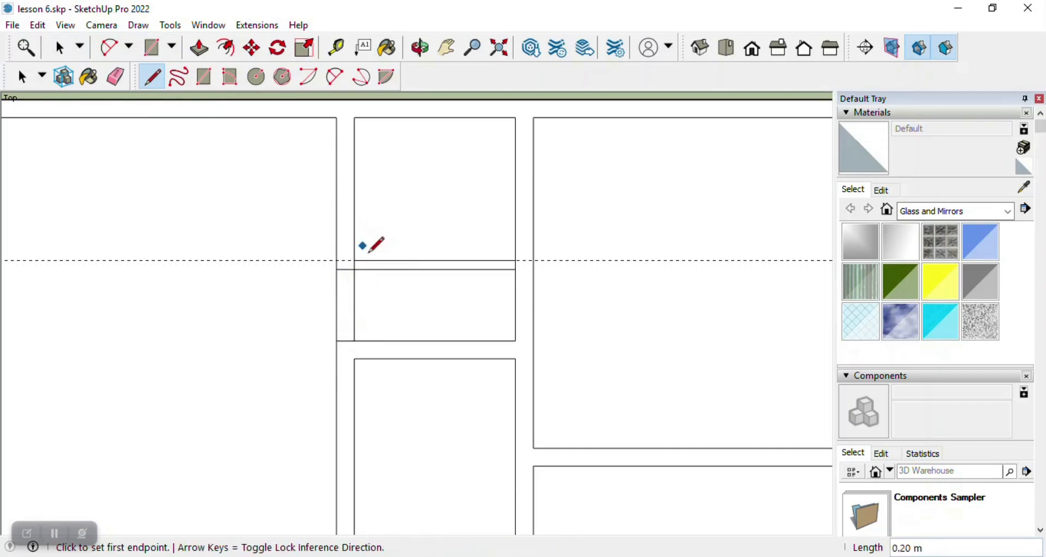
Delete all guides from the floor plan.
{"action": "scroll", "coordinate": [358, 247], "scroll_direction": "up", "scroll_amount": 3}
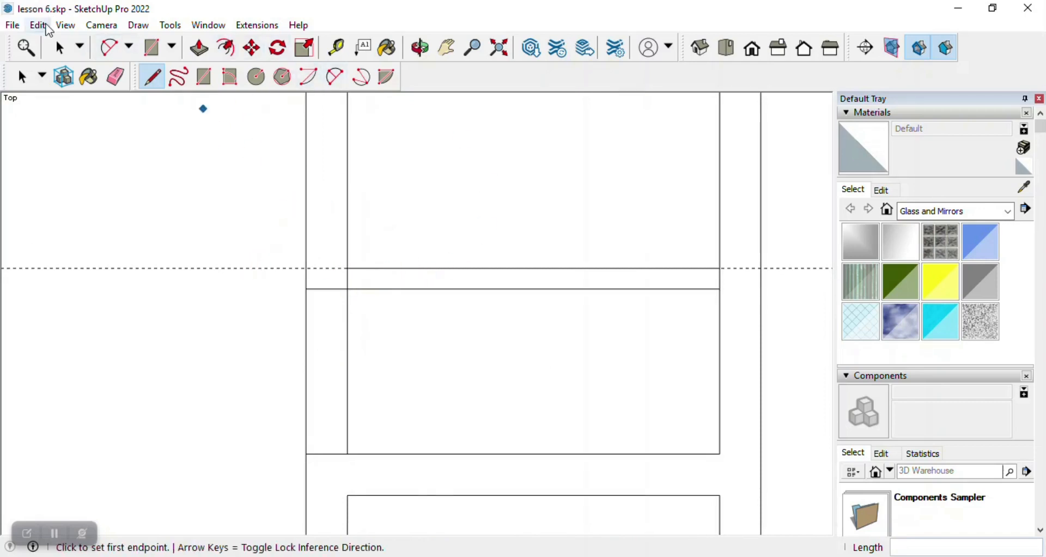
{"action": "left_click", "coordinate": [47, 26]}
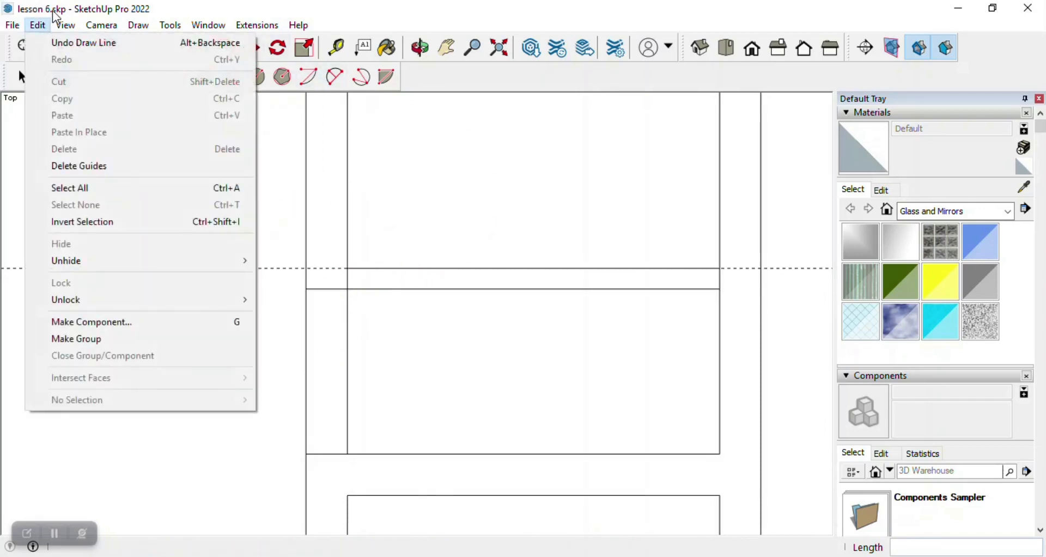
{"action": "mouse_move", "coordinate": [65, 25]}
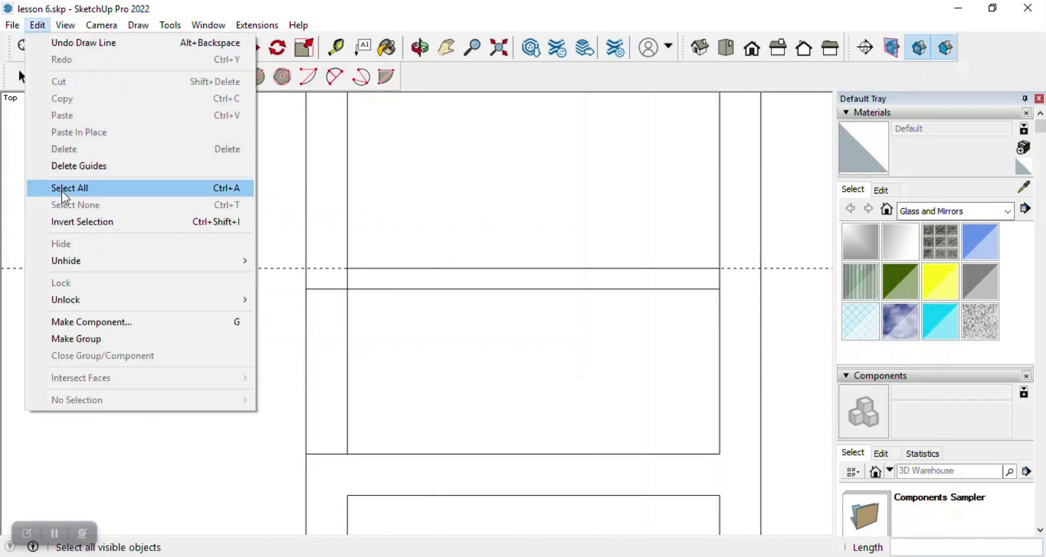
{"action": "left_click", "coordinate": [70, 165]}
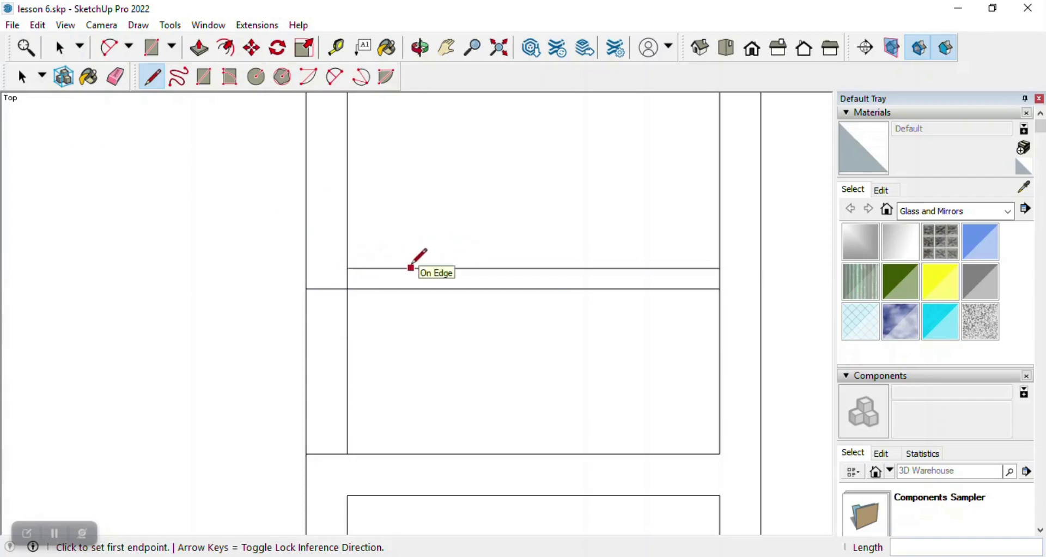
Place a vertical guide 80 cm inside the small room's left side with the Tape Measure tool.
{"action": "left_click", "coordinate": [347, 267]}
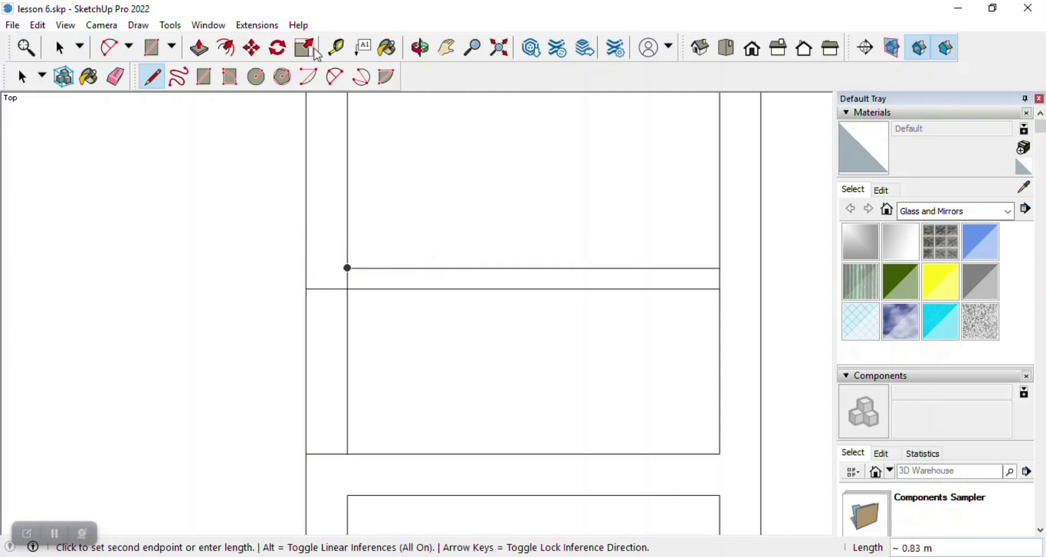
{"action": "left_click", "coordinate": [337, 48]}
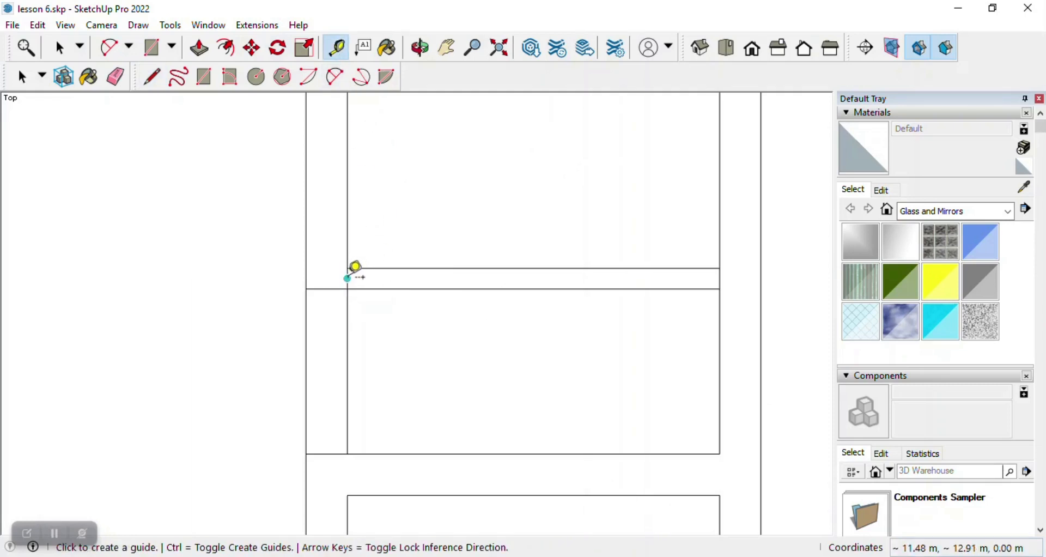
{"action": "left_click", "coordinate": [347, 278]}
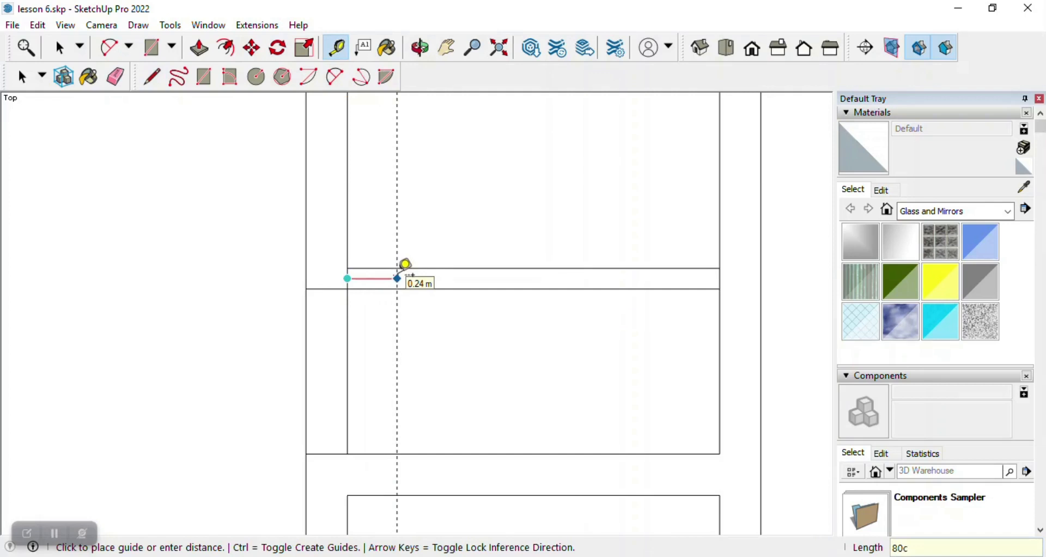
{"action": "key", "text": "Return"}
{"action": "left_click", "coordinate": [60, 48]}
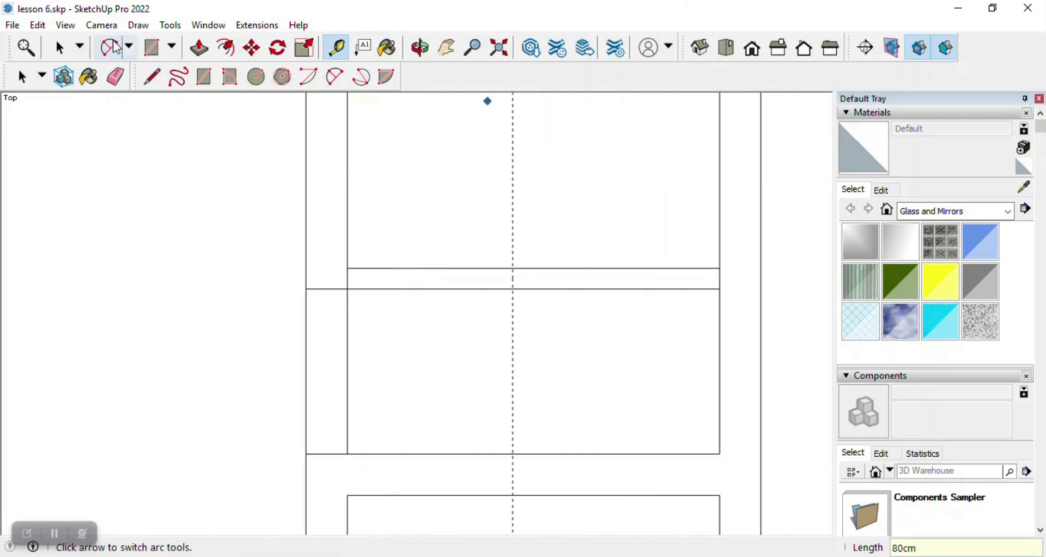
Draw a line across the partition's thickness where the guide crosses it.
{"action": "left_click", "coordinate": [152, 76]}
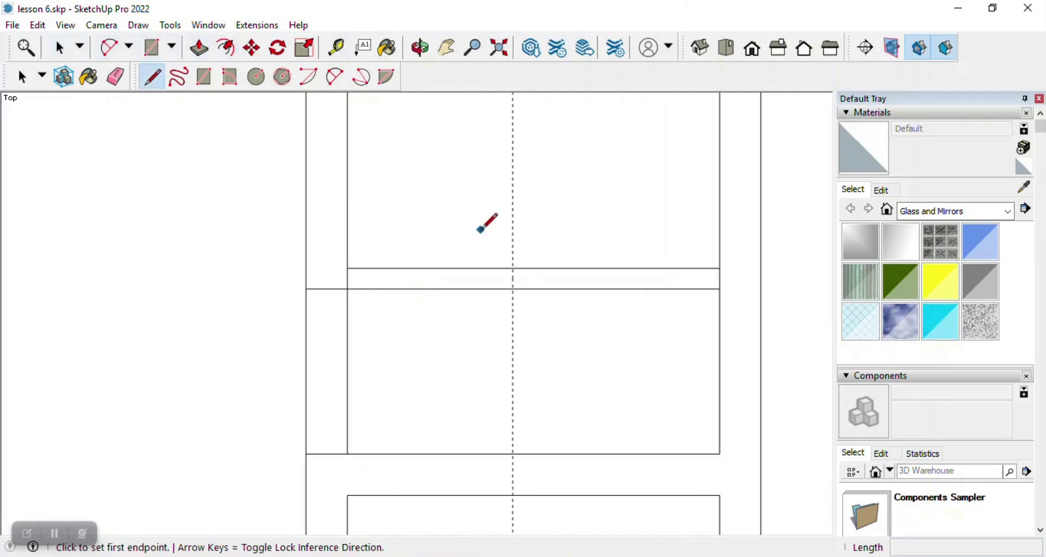
{"action": "left_click", "coordinate": [513, 289]}
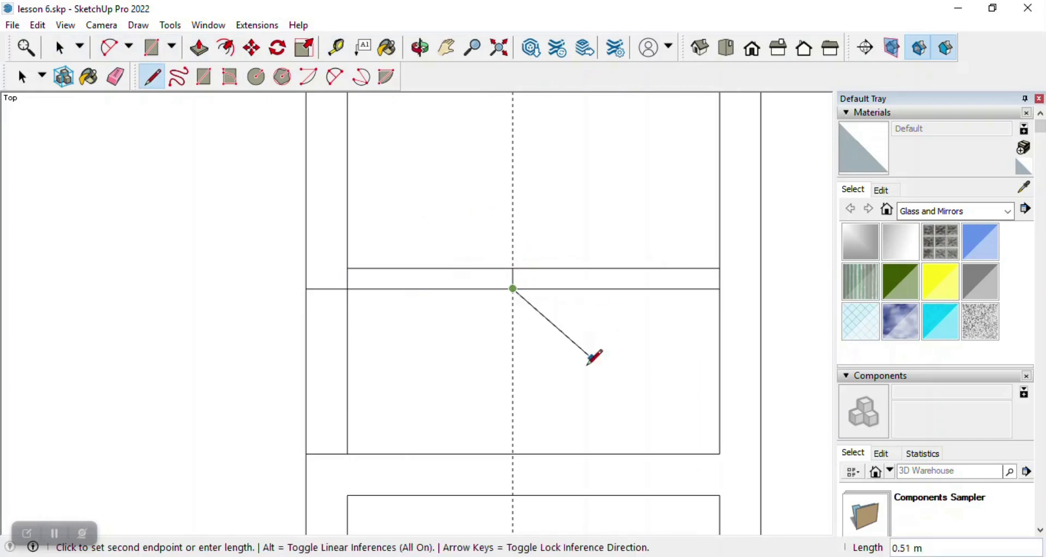
{"action": "left_click", "coordinate": [60, 48]}
Erase the partition's left portion, the guide, and the wall edges between the two lines across the left wall.
{"action": "left_click", "coordinate": [116, 76]}
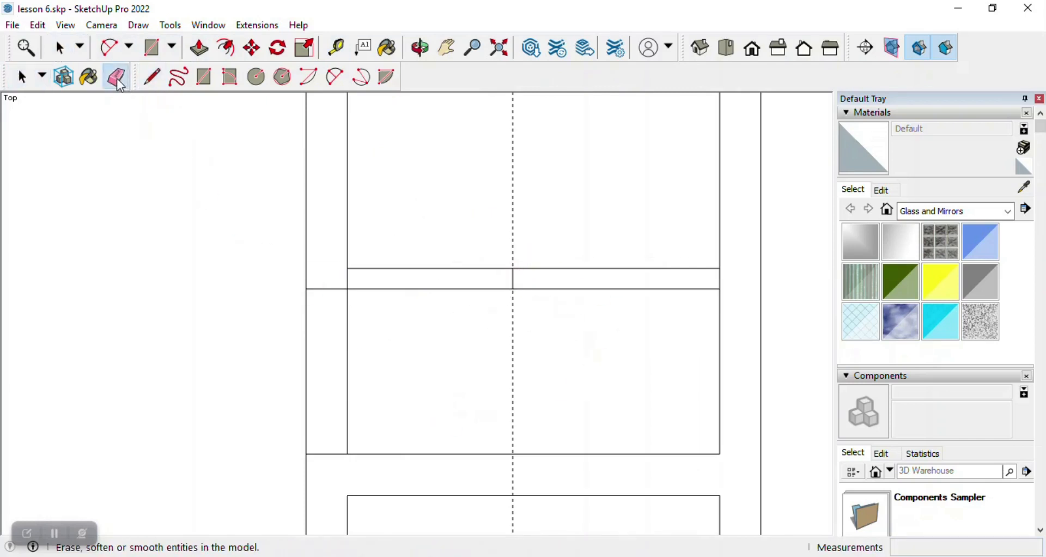
{"action": "mouse_move", "coordinate": [434, 254]}
{"action": "left_mouse_down"}
{"action": "mouse_move", "coordinate": [432, 289]}
{"action": "mouse_move", "coordinate": [495, 247]}
{"action": "left_mouse_up"}
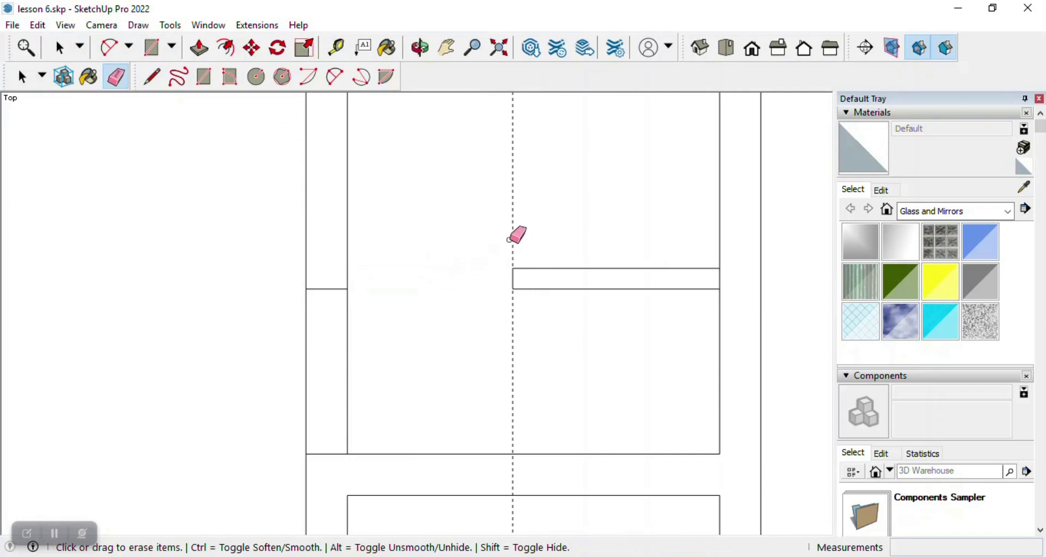
{"action": "left_click", "coordinate": [513, 212]}
{"action": "left_click", "coordinate": [348, 342]}
{"action": "left_click", "coordinate": [306, 341]}
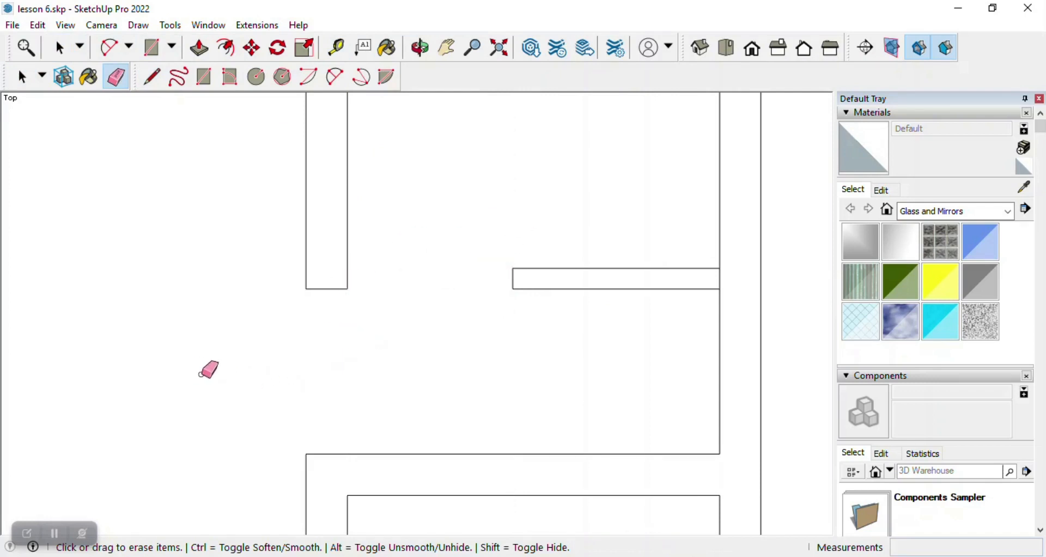
Examine the shortened partition and the opening in the small room's left wall against the surrounding plan.
{"action": "scroll", "coordinate": [422, 370], "scroll_direction": "down", "scroll_amount": 2}
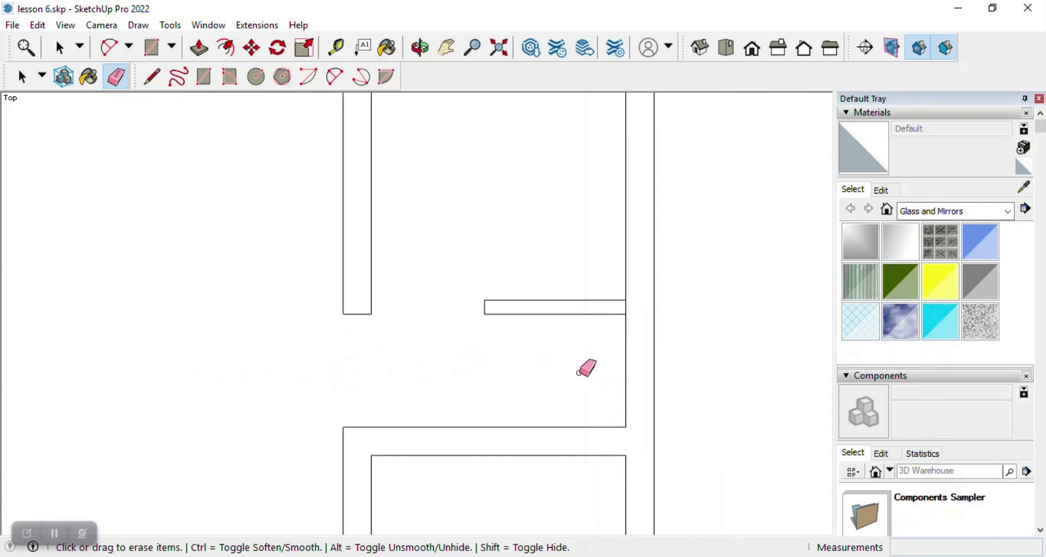
{"action": "scroll", "coordinate": [595, 374], "scroll_direction": "down", "scroll_amount": 2}
{"action": "scroll", "coordinate": [591, 335], "scroll_direction": "down", "scroll_amount": 2}
{"action": "scroll", "coordinate": [553, 350], "scroll_direction": "up", "scroll_amount": 2}
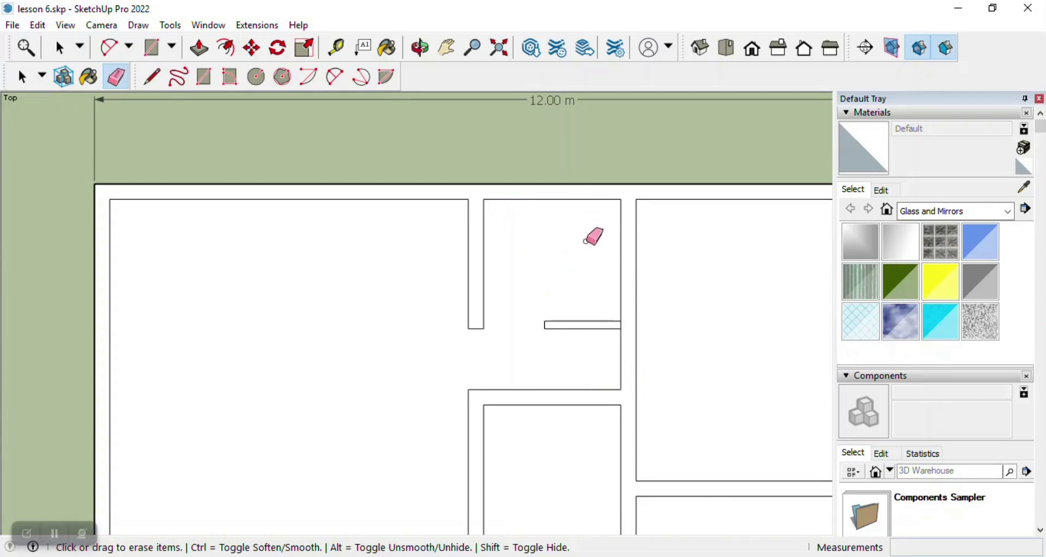
{"action": "scroll", "coordinate": [594, 204], "scroll_direction": "down", "scroll_amount": 3}
{"action": "scroll", "coordinate": [541, 256], "scroll_direction": "up", "scroll_amount": 4}
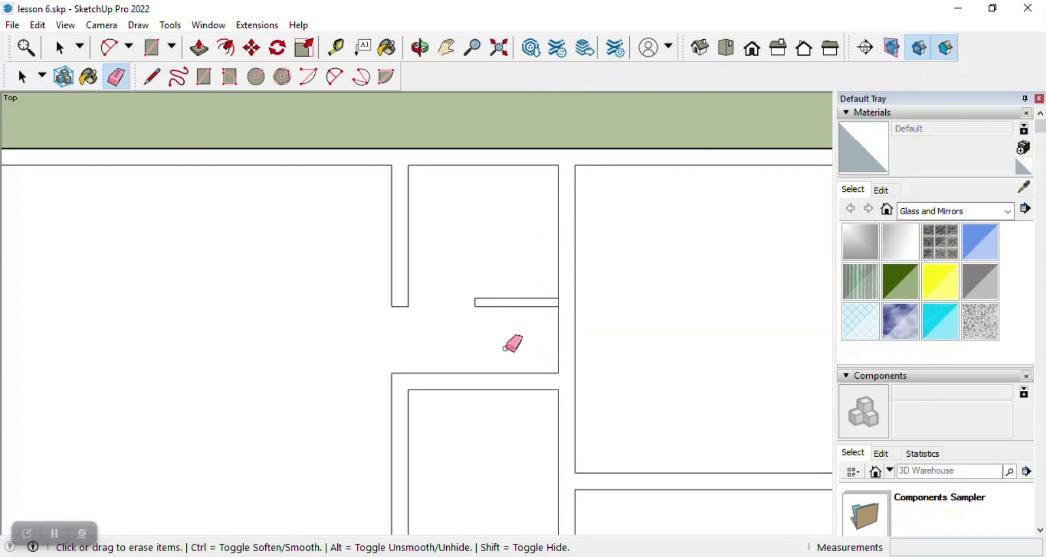
{"action": "scroll", "coordinate": [403, 333], "scroll_direction": "up", "scroll_amount": 3}
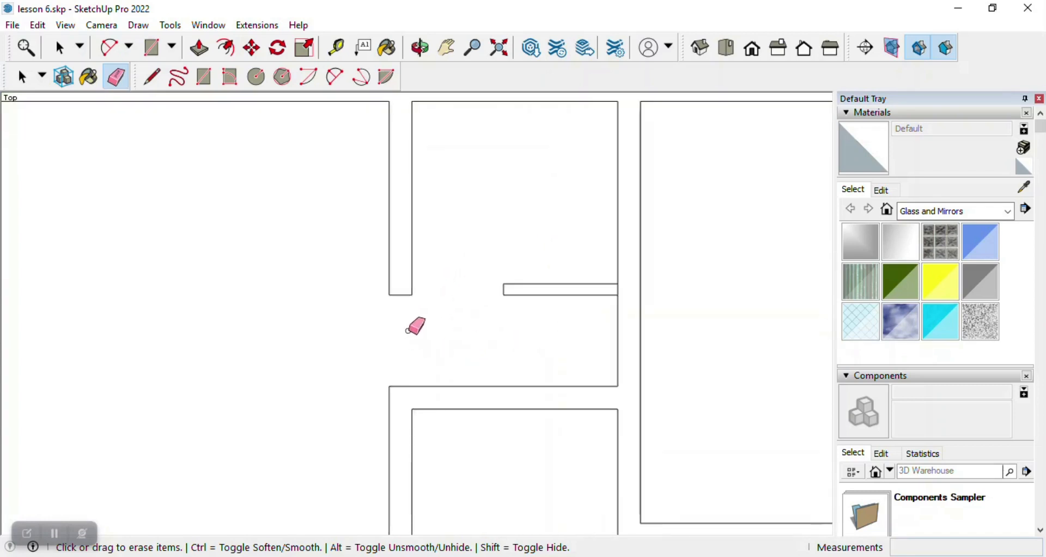
{"action": "scroll", "coordinate": [413, 288], "scroll_direction": "up", "scroll_amount": 2}
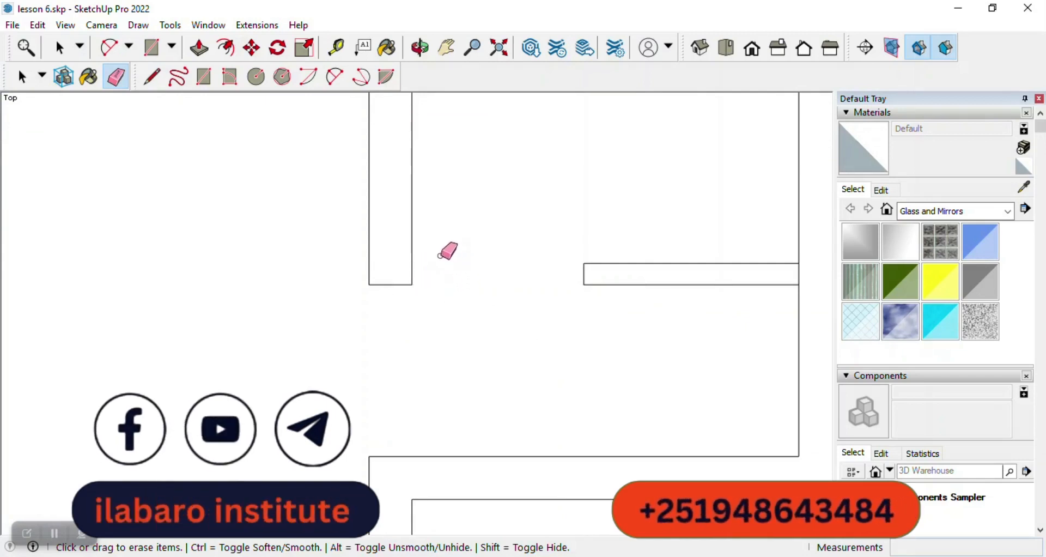
{"action": "scroll", "coordinate": [361, 306], "scroll_direction": "down", "scroll_amount": 2}
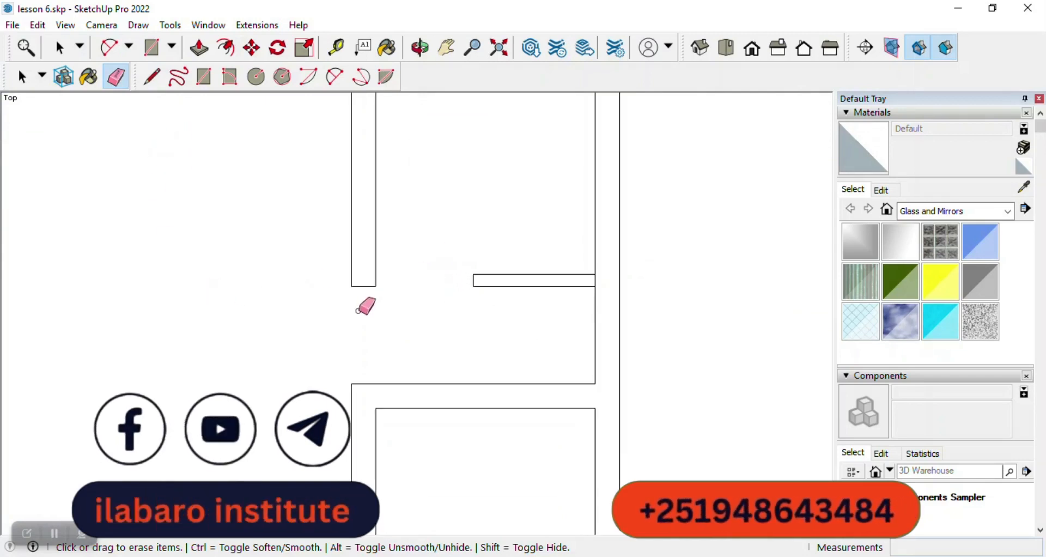
Undo the erased edges, the partition's end line, and the 80 cm guide.
{"action": "scroll", "coordinate": [395, 338], "scroll_direction": "down", "scroll_amount": 2}
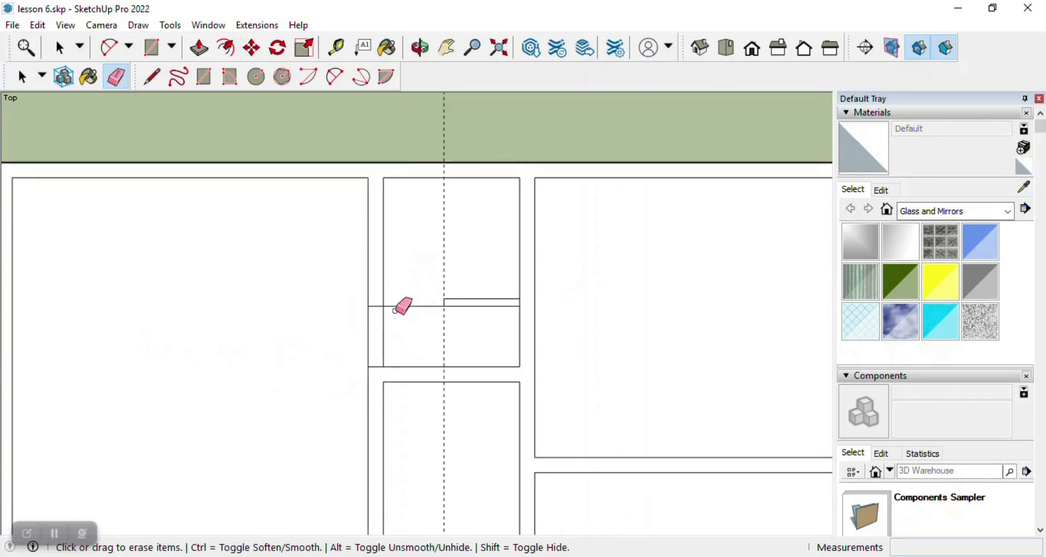
{"action": "scroll", "coordinate": [397, 301], "scroll_direction": "up", "scroll_amount": 3, "text": "ctrl"}
{"action": "left_click_drag", "start_coordinate": [479, 299], "coordinate": [501, 296]}
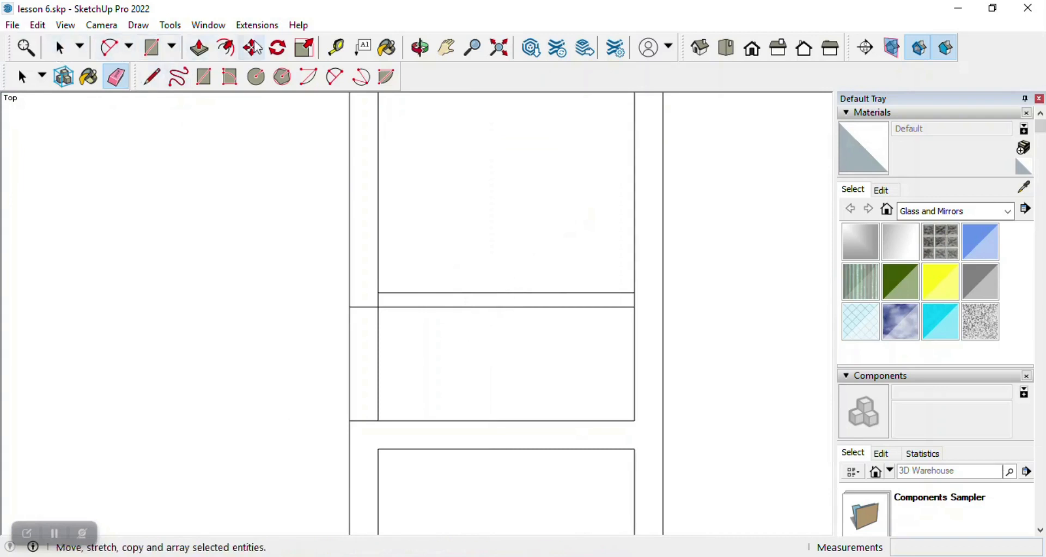
Place a vertical guide 20 cm inside the small room from the inner edge of its left wall.
{"action": "left_click", "coordinate": [337, 48]}
{"action": "left_click", "coordinate": [380, 243]}
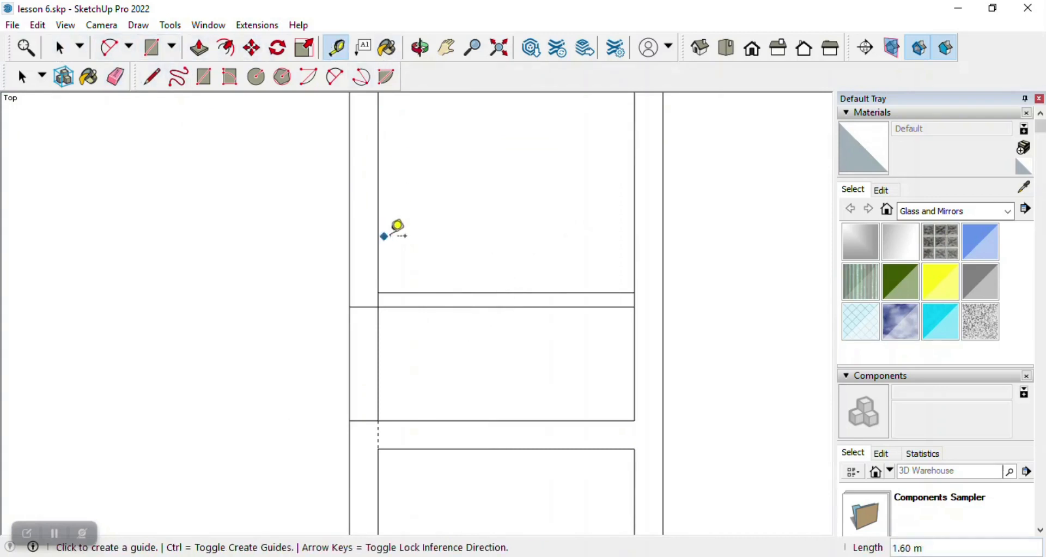
{"action": "left_click", "coordinate": [378, 226]}
{"action": "scroll", "coordinate": [416, 285], "scroll_direction": "up", "scroll_amount": 3}
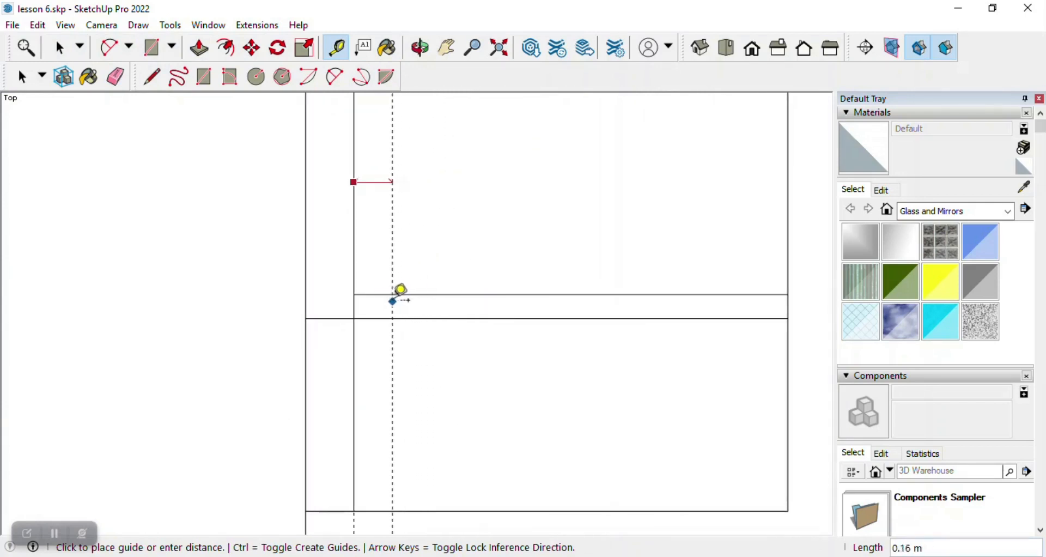
{"action": "scroll", "coordinate": [455, 289], "scroll_direction": "down", "scroll_amount": 2}
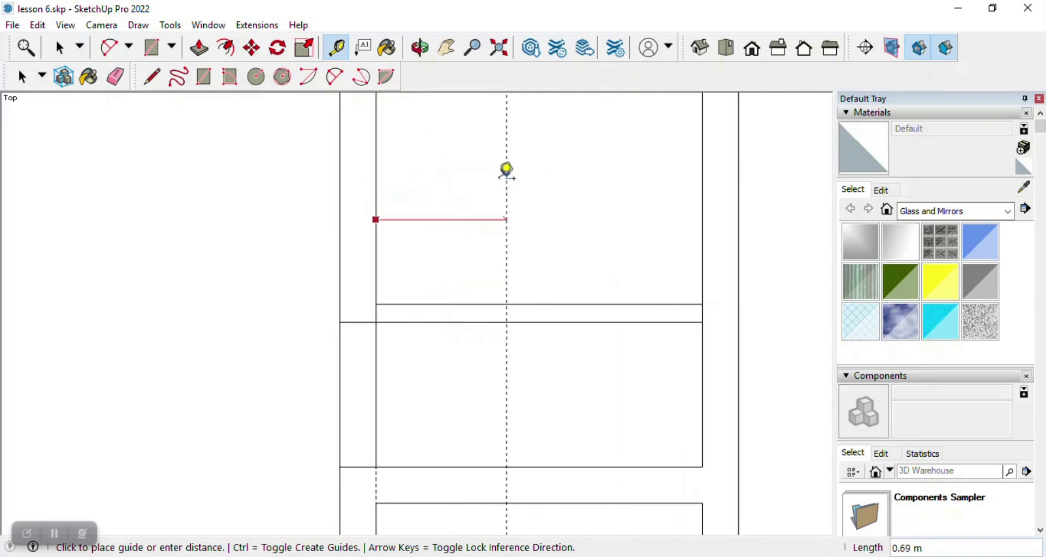
{"action": "scroll", "coordinate": [512, 185], "scroll_direction": "down", "scroll_amount": 3}
{"action": "scroll", "coordinate": [468, 261], "scroll_direction": "up", "scroll_amount": 3}
{"action": "scroll", "coordinate": [473, 256], "scroll_direction": "up", "scroll_amount": 3}
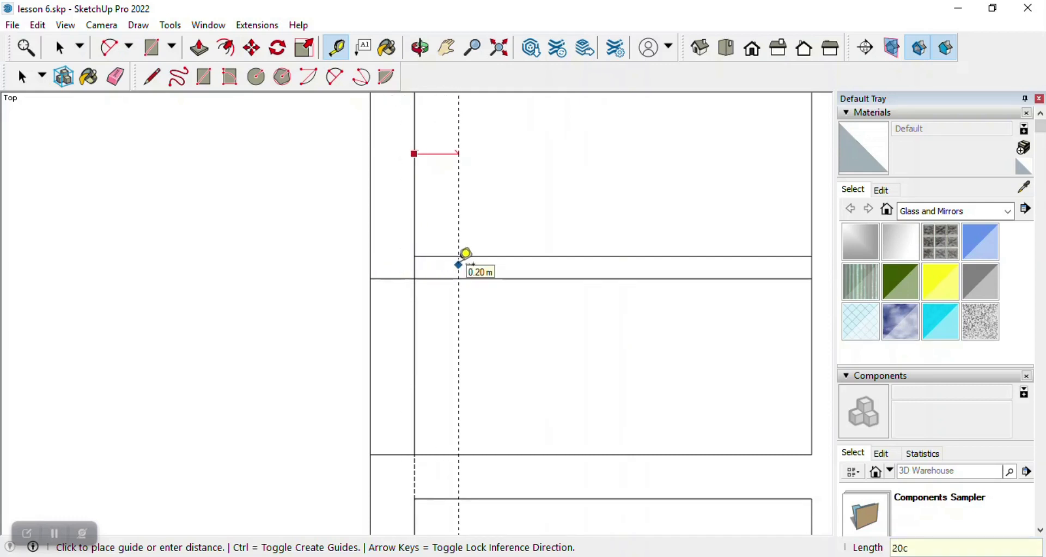
{"action": "type", "text": "c"}
{"action": "key", "text": "Return"}
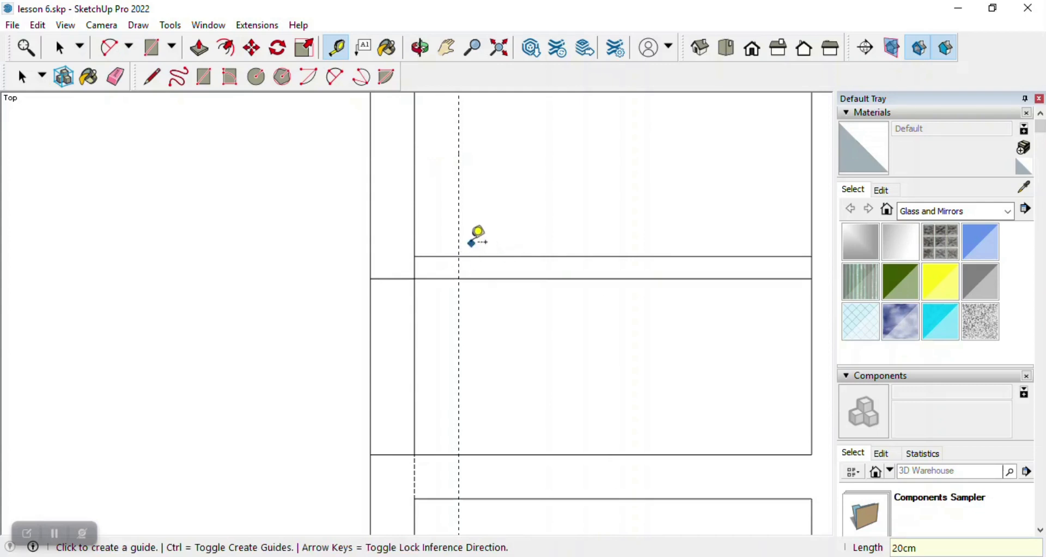
Add a parallel guide 80 cm further into the room from the 20 cm guide.
{"action": "left_click", "coordinate": [459, 195]}
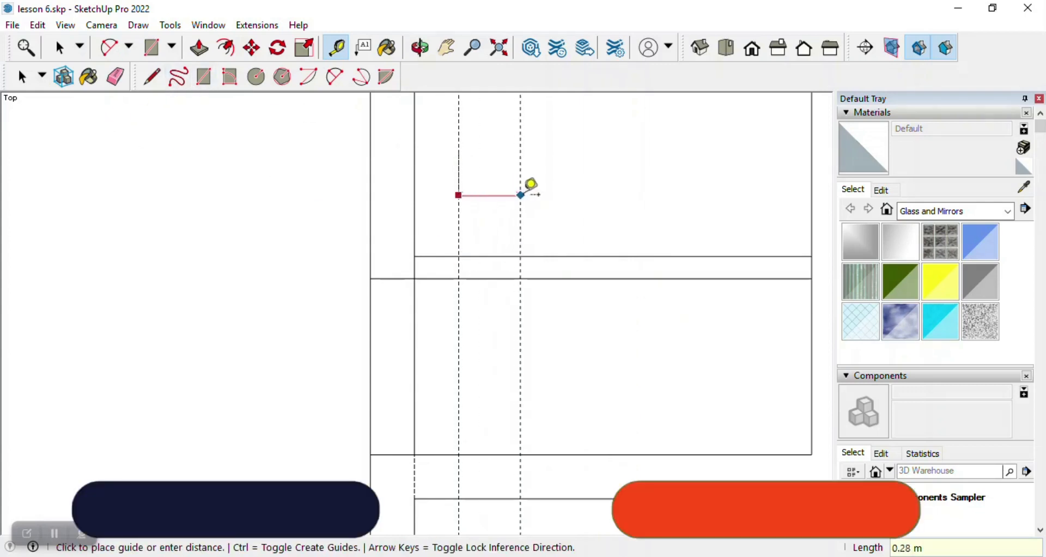
{"action": "type", "text": "80cm"}
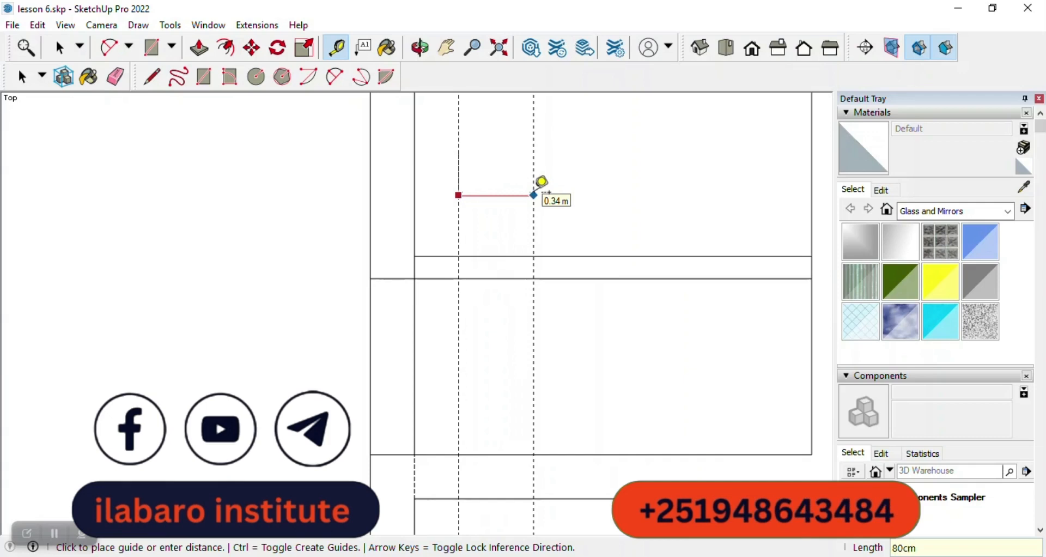
{"action": "key", "text": "Return"}
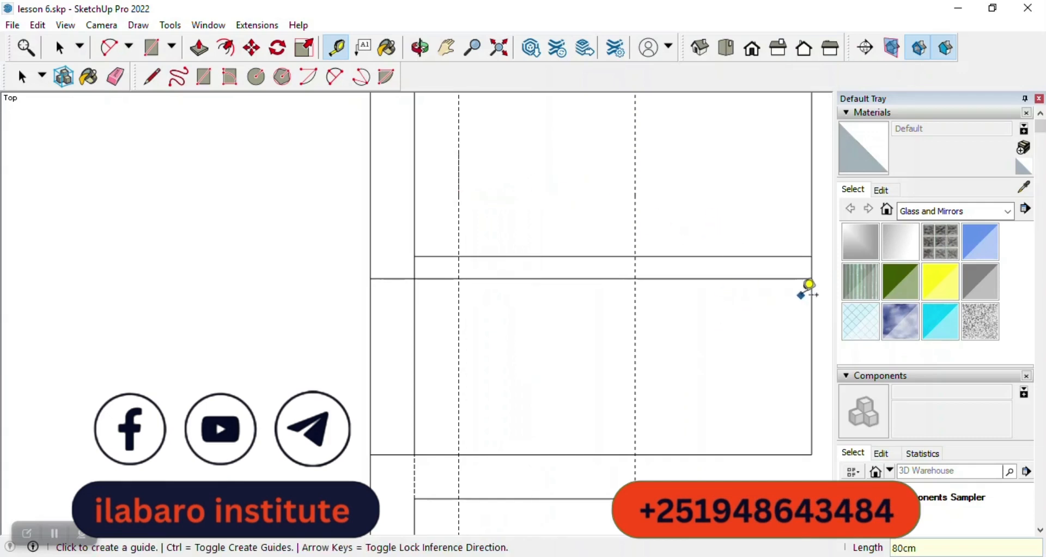
Draw a line across the partition's thickness at each of the two guides.
{"action": "left_click", "coordinate": [152, 76]}
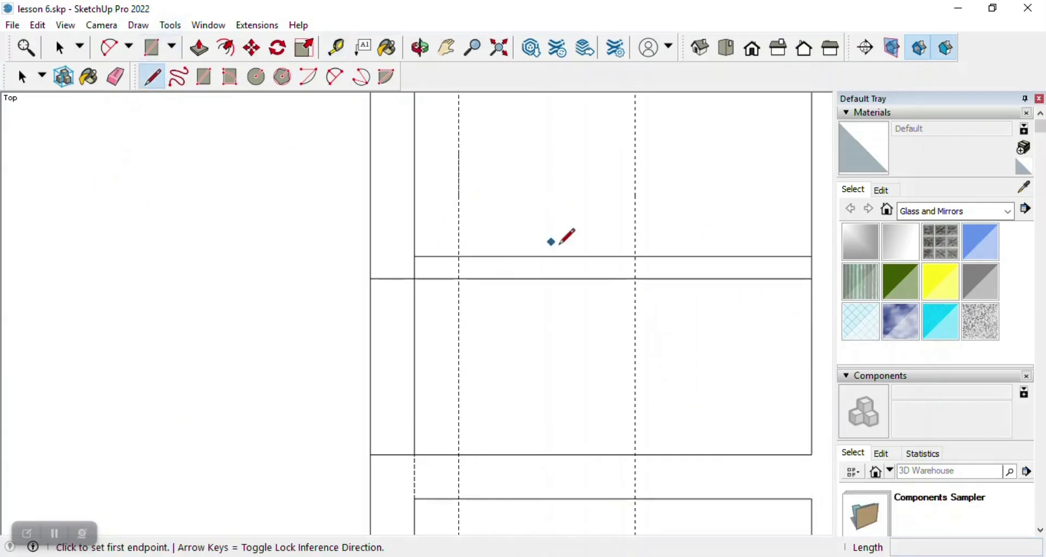
{"action": "left_click", "coordinate": [459, 256]}
{"action": "left_click", "coordinate": [459, 279]}
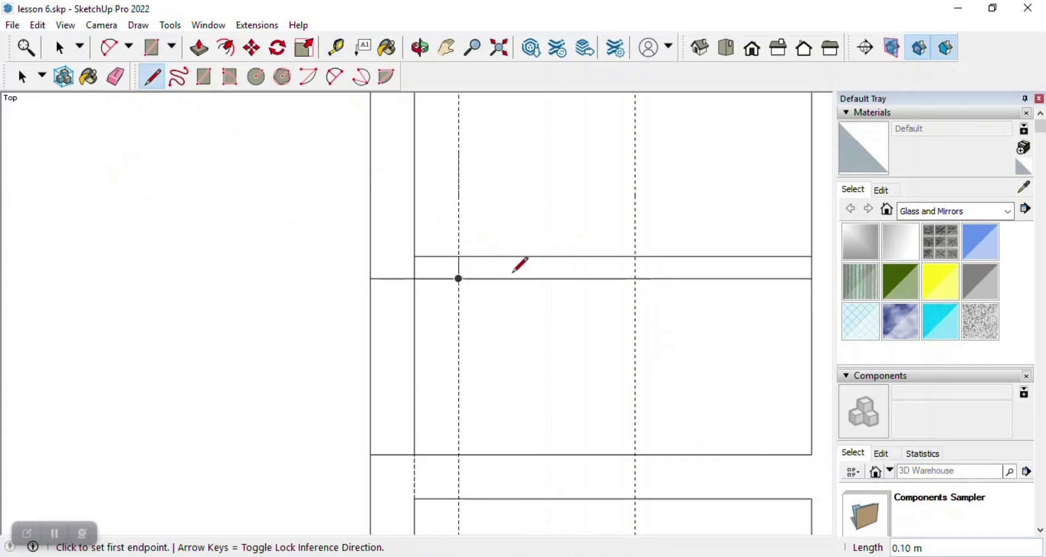
{"action": "left_click", "coordinate": [635, 257]}
{"action": "left_click", "coordinate": [635, 279]}
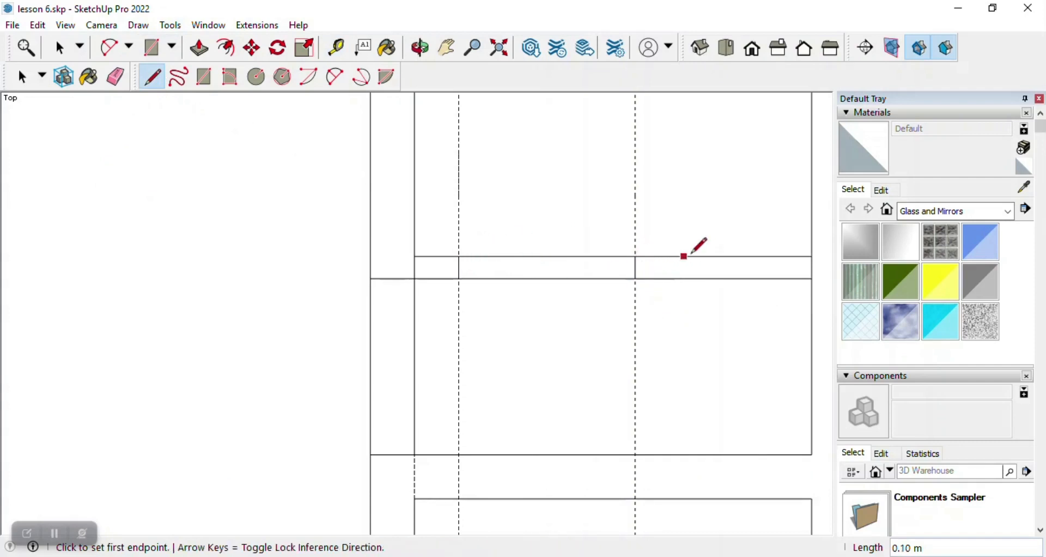
Erase the partition edges between the two lines, the guides, and the left wall's edges across the lower opening.
{"action": "left_click", "coordinate": [115, 76]}
{"action": "left_click_drag", "start_coordinate": [507, 252], "coordinate": [512, 281]}
{"action": "left_click_drag", "start_coordinate": [506, 163], "coordinate": [473, 166]}
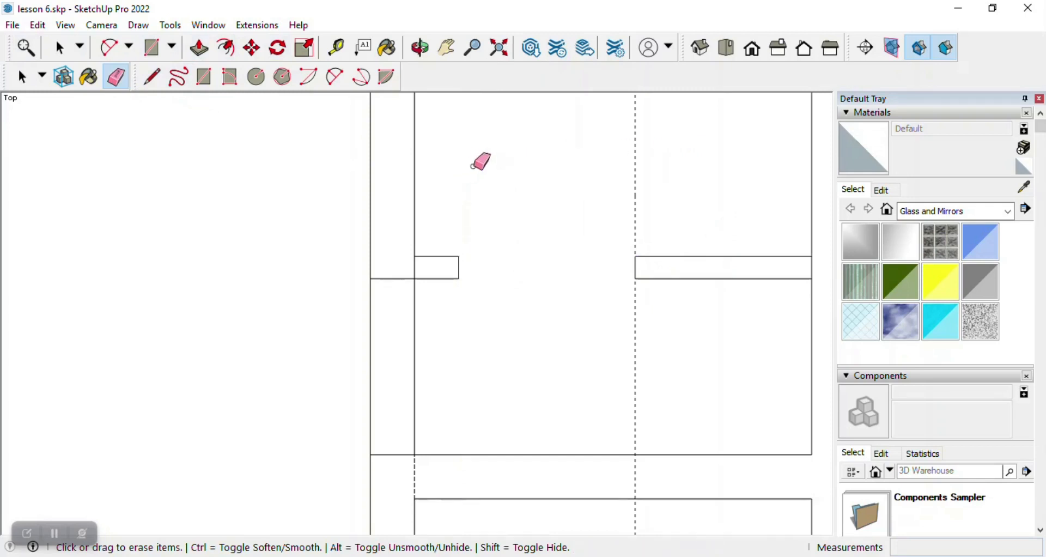
{"action": "left_click", "coordinate": [413, 331]}
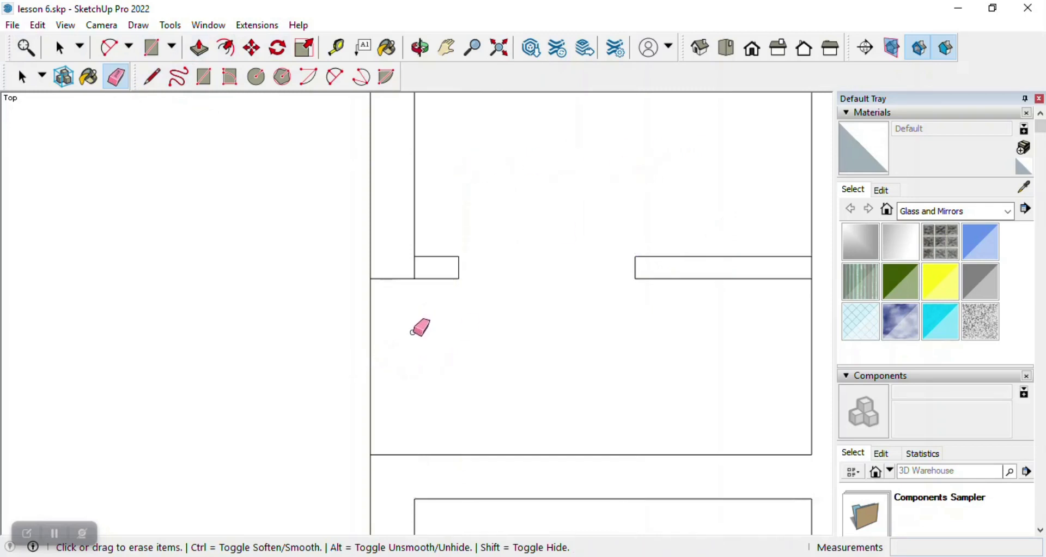
{"action": "scroll", "coordinate": [425, 289], "scroll_direction": "down", "scroll_amount": 5}
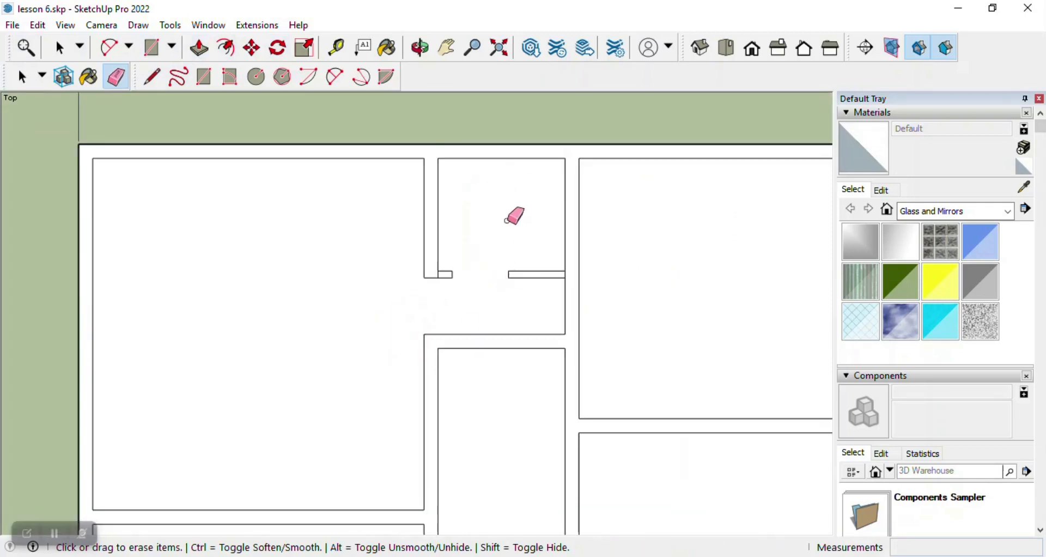
{"action": "scroll", "coordinate": [512, 214], "scroll_direction": "up", "scroll_amount": 2}
{"action": "left_click", "coordinate": [152, 76]}
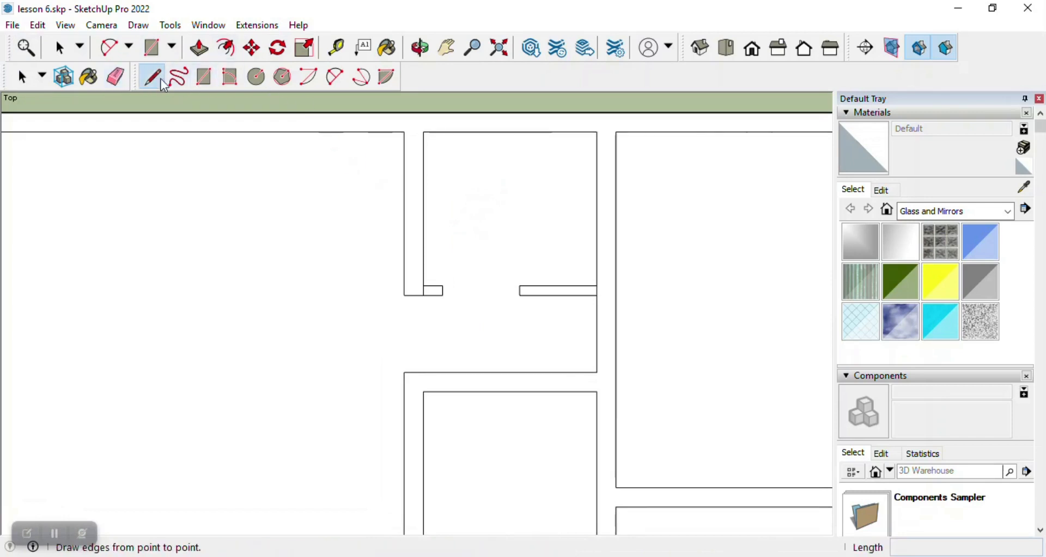
{"action": "left_click", "coordinate": [442, 284]}
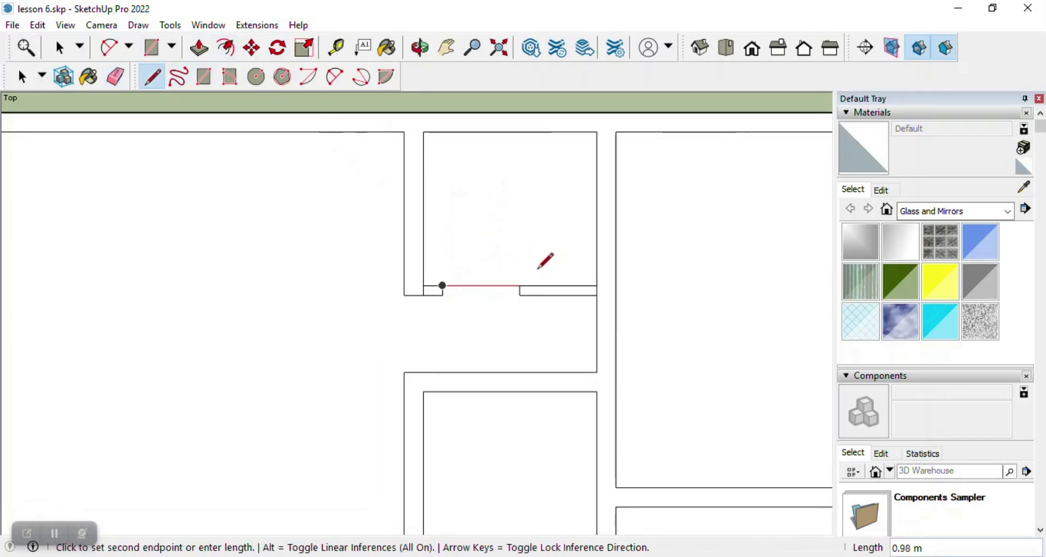
{"action": "key", "text": "space"}
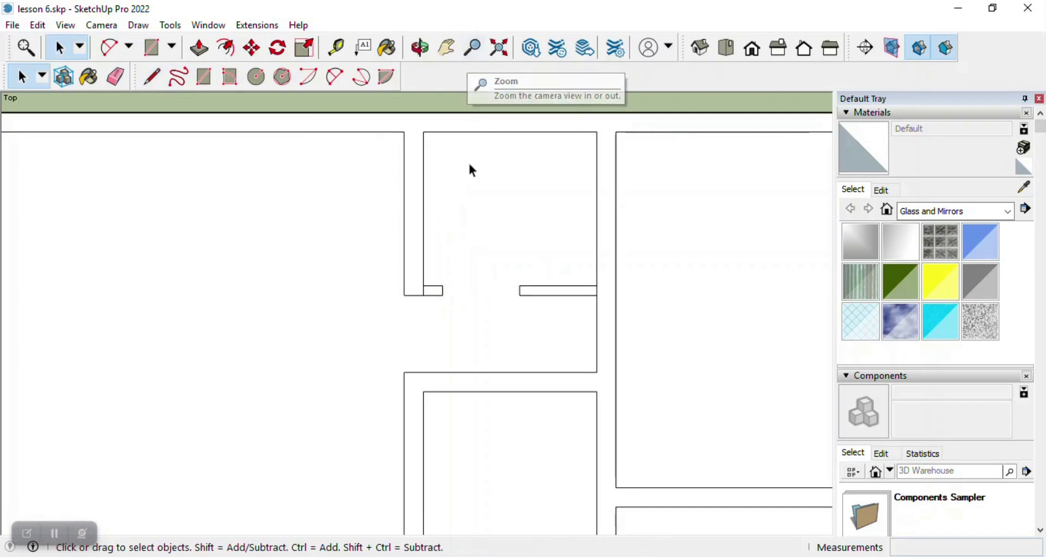
Draw an 80 cm door leaf line straight up from the upper corner of the partition's short left stub.
{"action": "left_click", "coordinate": [151, 77]}
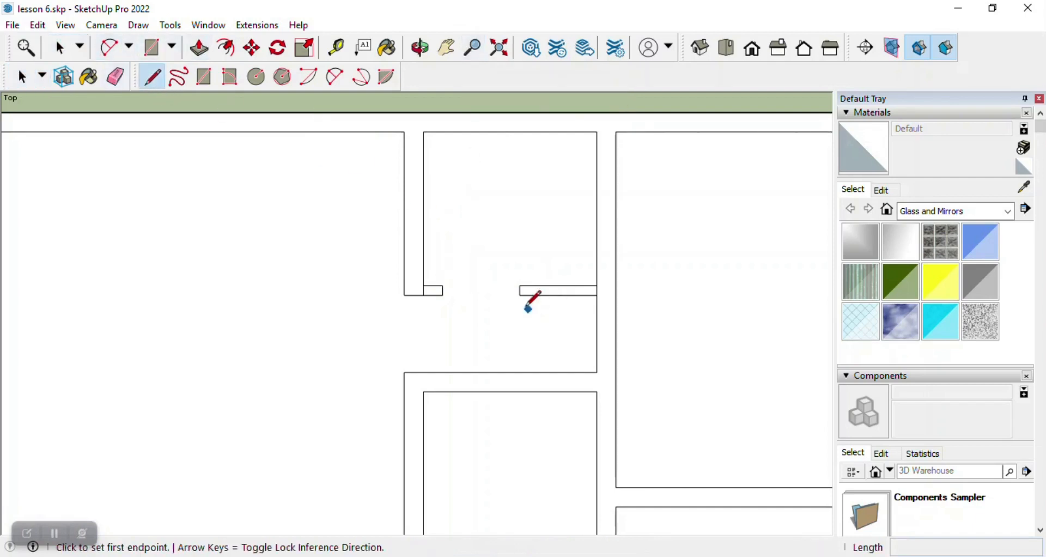
{"action": "left_click", "coordinate": [442, 286]}
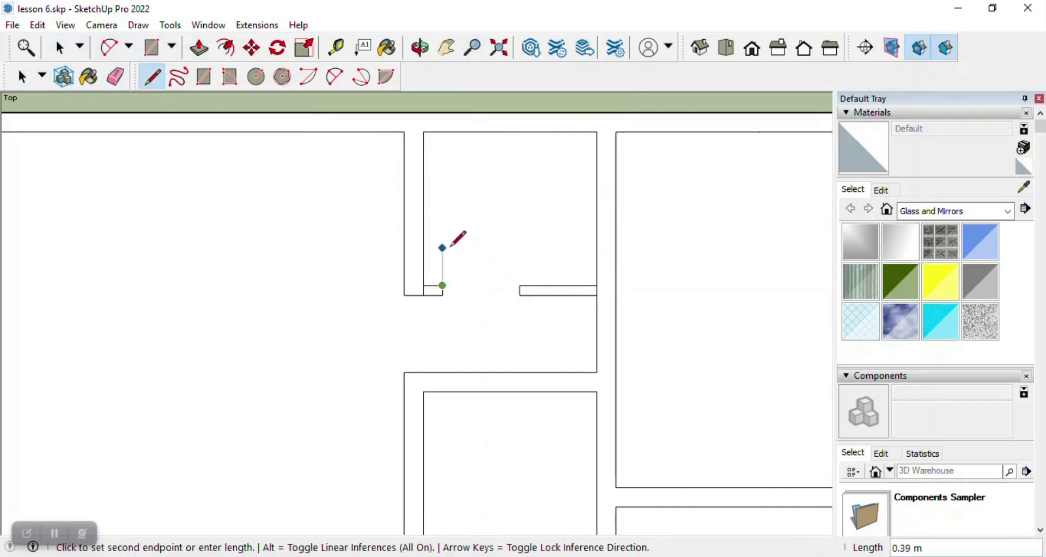
{"action": "scroll", "coordinate": [443, 248], "scroll_direction": "up", "scroll_amount": 1}
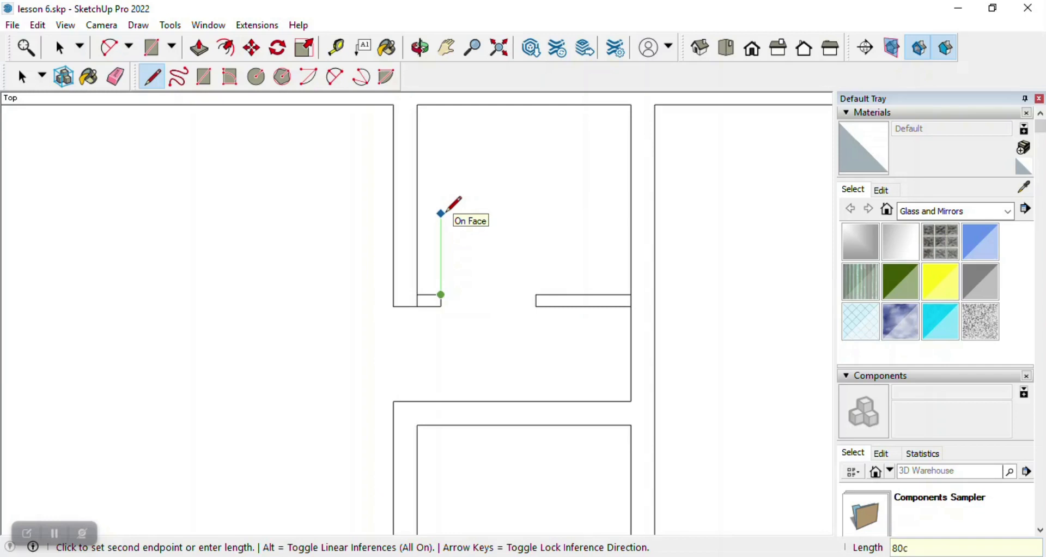
{"action": "left_click", "coordinate": [441, 200]}
{"action": "key", "text": "Escape"}
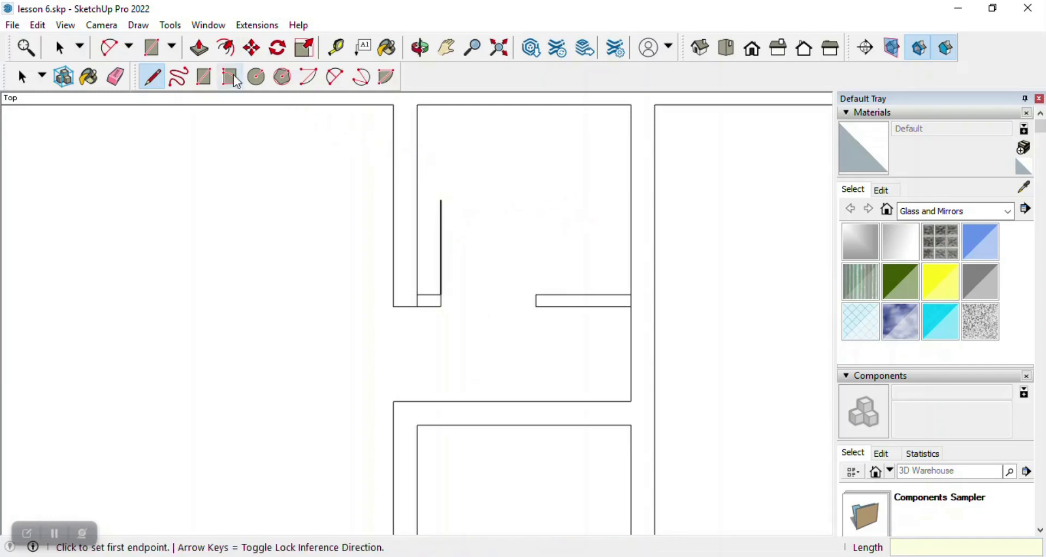
{"action": "left_click", "coordinate": [308, 79]}
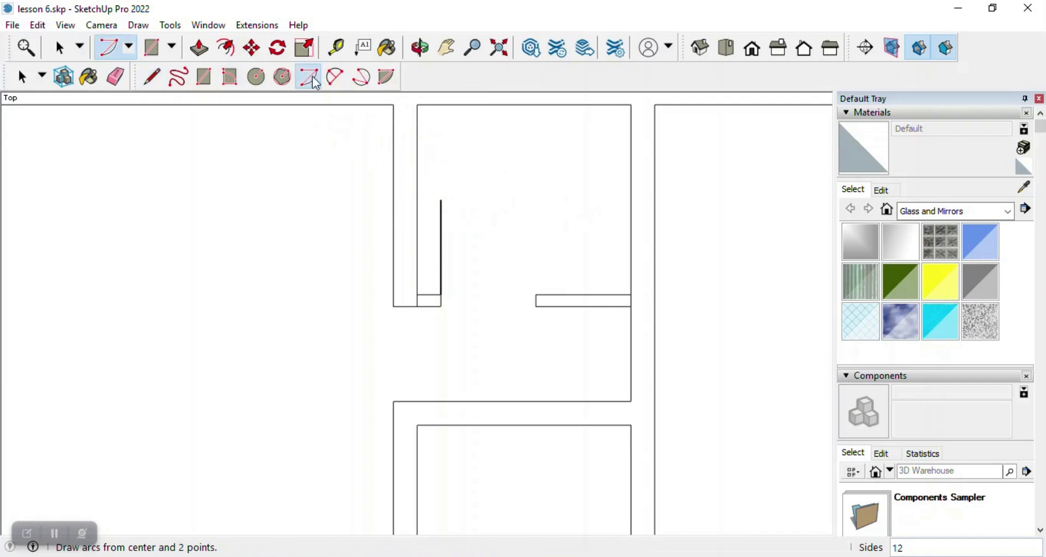
{"action": "left_click", "coordinate": [441, 200]}
{"action": "left_click", "coordinate": [54, 532]}
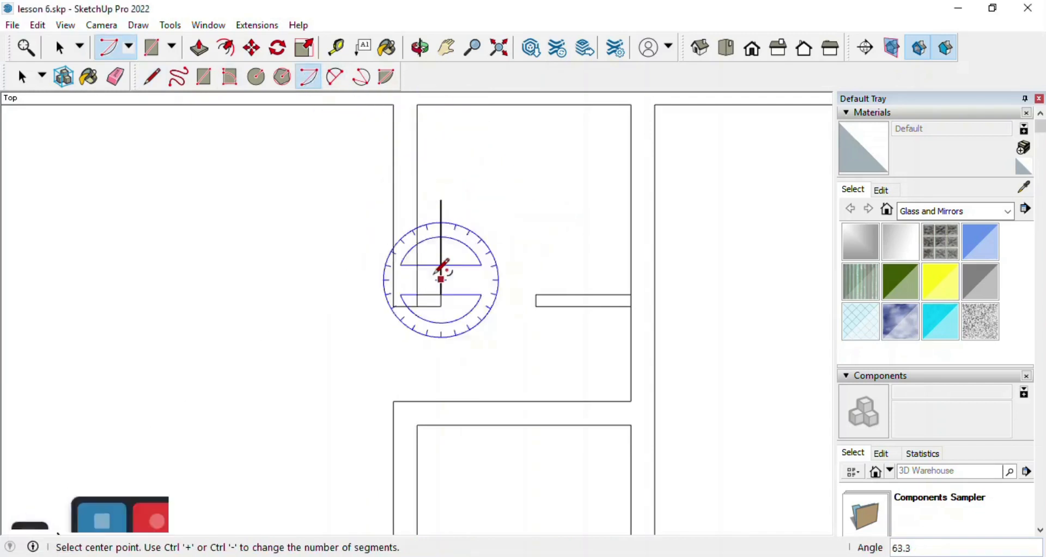
{"action": "scroll", "coordinate": [449, 228], "scroll_direction": "up", "scroll_amount": 2}
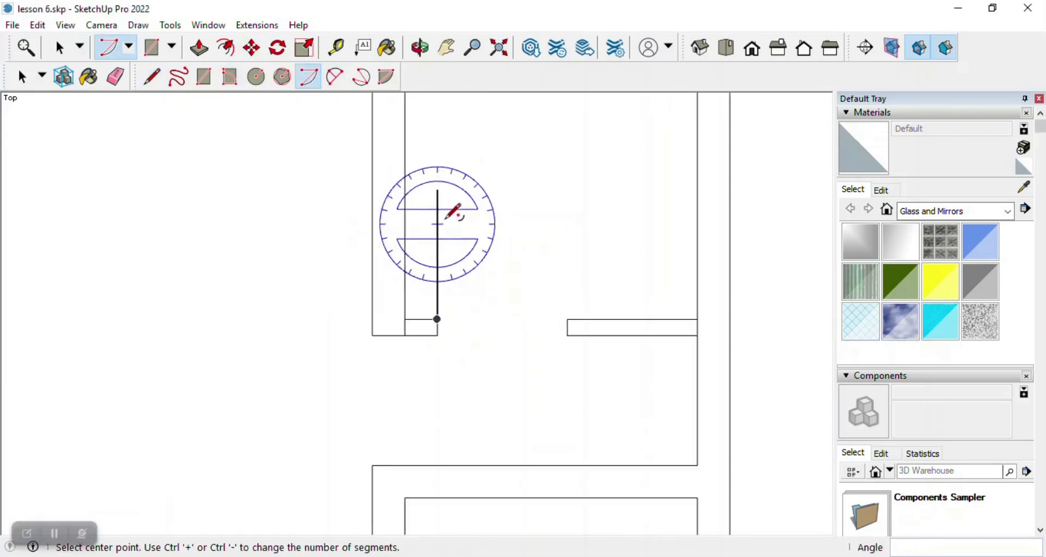
{"action": "left_click", "coordinate": [437, 189]}
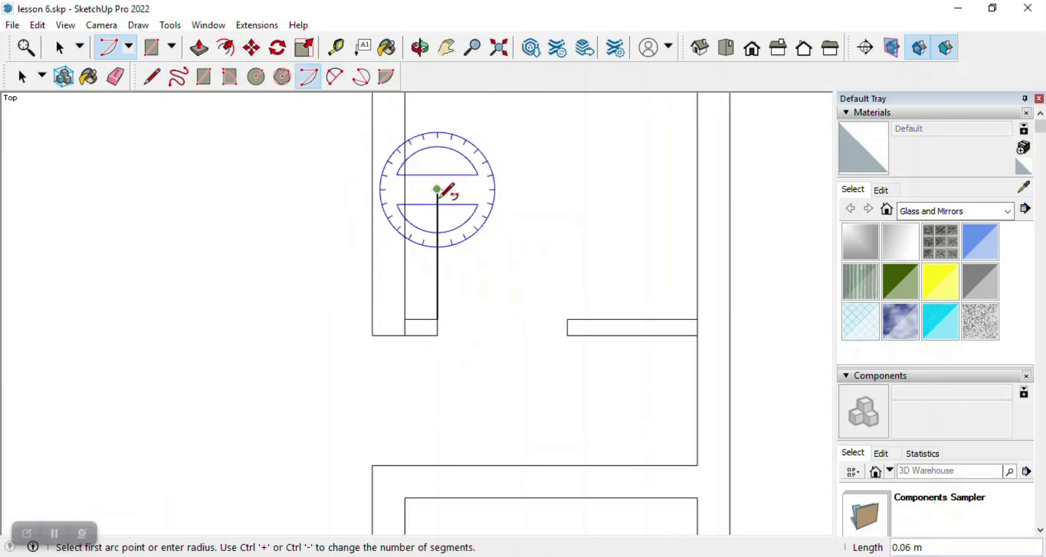
{"action": "left_click", "coordinate": [437, 318]}
{"action": "key", "text": "Escape"}
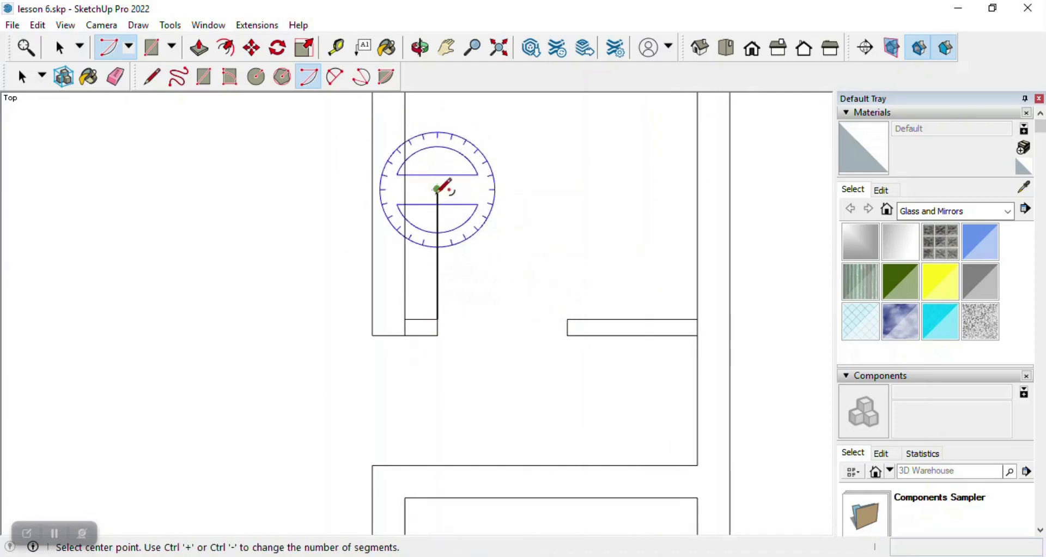
{"action": "left_click", "coordinate": [437, 189]}
{"action": "left_click", "coordinate": [567, 319]}
{"action": "key", "text": "Escape"}
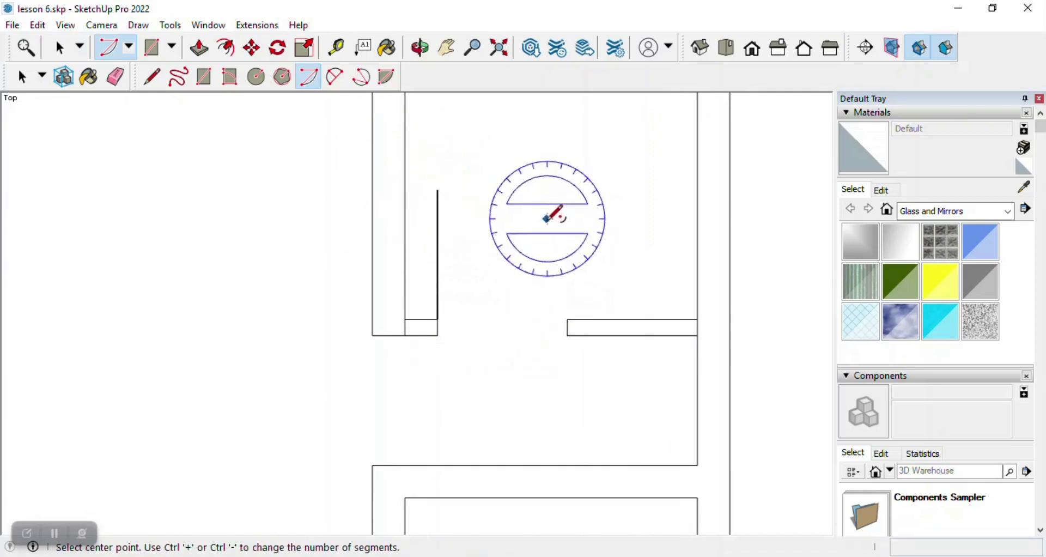
Draw a quarter-circle door swing arc centred on the leaf's lower end, from the opposite partition corner to the leaf's upper end.
{"action": "left_click", "coordinate": [437, 318]}
{"action": "left_click", "coordinate": [567, 320]}
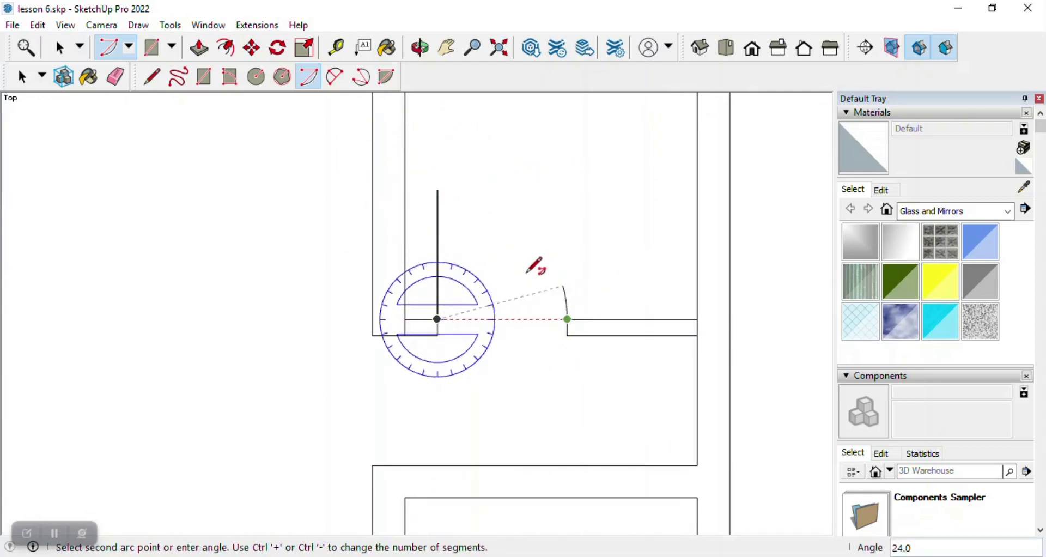
{"action": "left_click", "coordinate": [437, 189]}
{"action": "left_click", "coordinate": [438, 189]}
{"action": "key", "text": "Escape"}
{"action": "scroll", "coordinate": [517, 288], "scroll_direction": "down", "scroll_amount": 2}
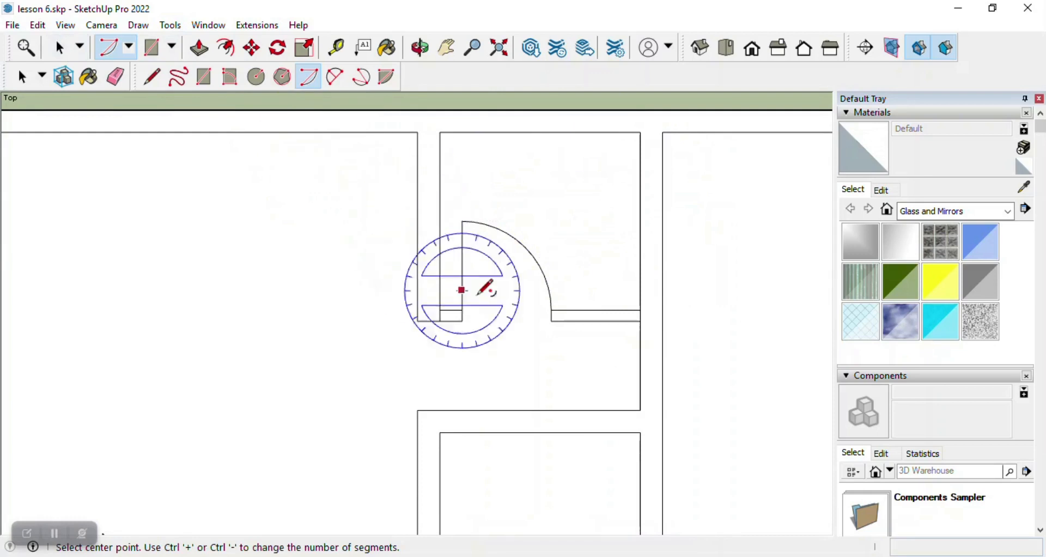
{"action": "scroll", "coordinate": [461, 231], "scroll_direction": "up", "scroll_amount": 1}
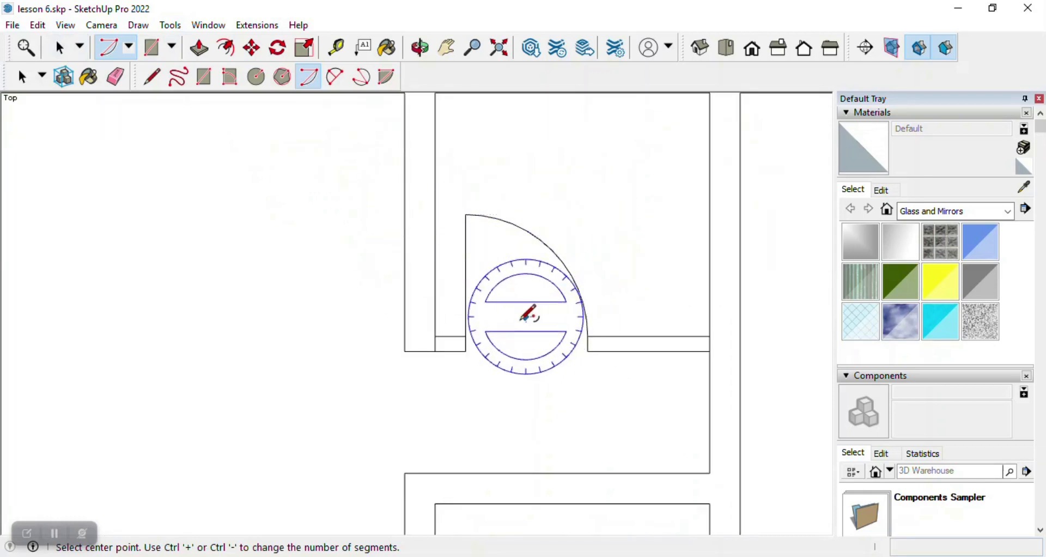
Delete the stray arc's pieces crossing the large left room and the middle room below the partitioned one.
{"action": "scroll", "coordinate": [599, 349], "scroll_direction": "down", "scroll_amount": 2}
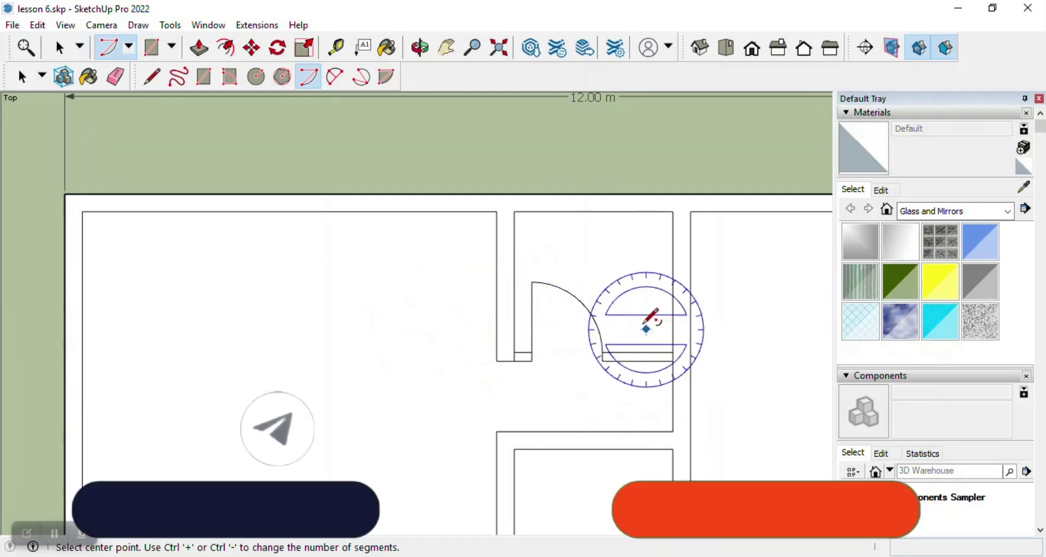
{"action": "scroll", "coordinate": [660, 223], "scroll_direction": "down", "scroll_amount": 3}
{"action": "scroll", "coordinate": [549, 275], "scroll_direction": "up", "scroll_amount": 4}
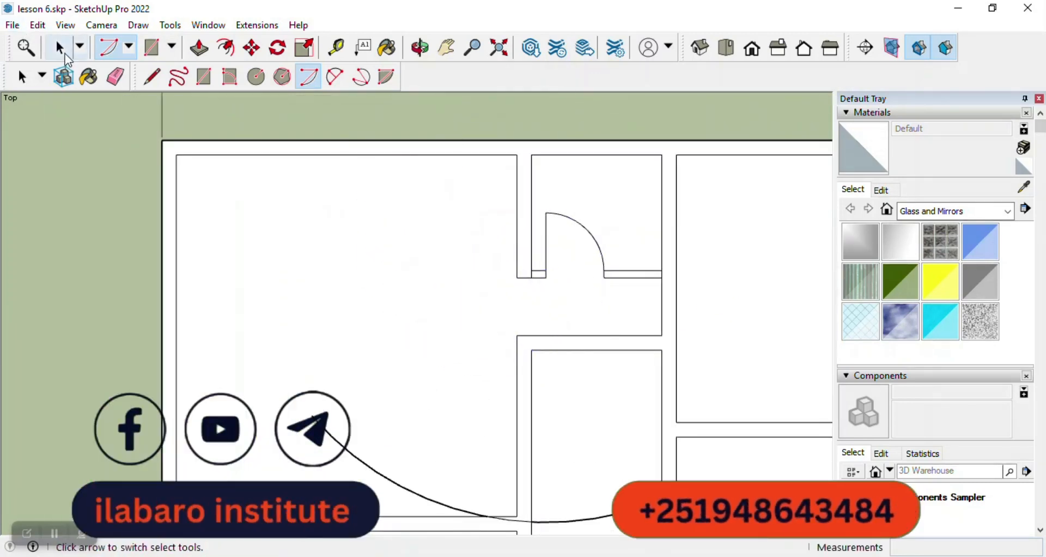
{"action": "left_click", "coordinate": [64, 55]}
{"action": "key", "text": "Delete"}
{"action": "triple_click", "coordinate": [599, 515]}
{"action": "left_click", "coordinate": [600, 514]}
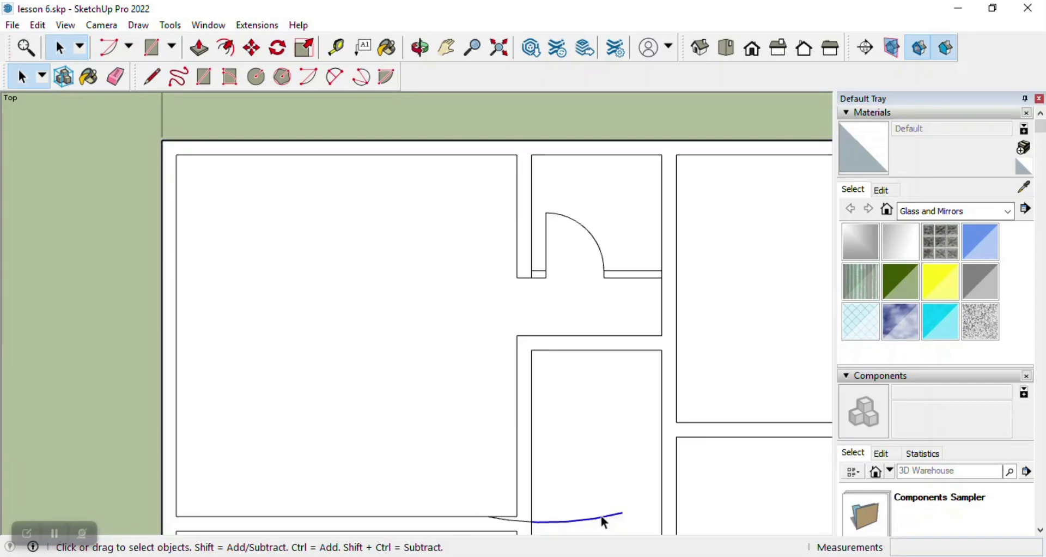
{"action": "key", "text": "Delete"}
{"action": "scroll", "coordinate": [503, 384], "scroll_direction": "down", "scroll_amount": 3}
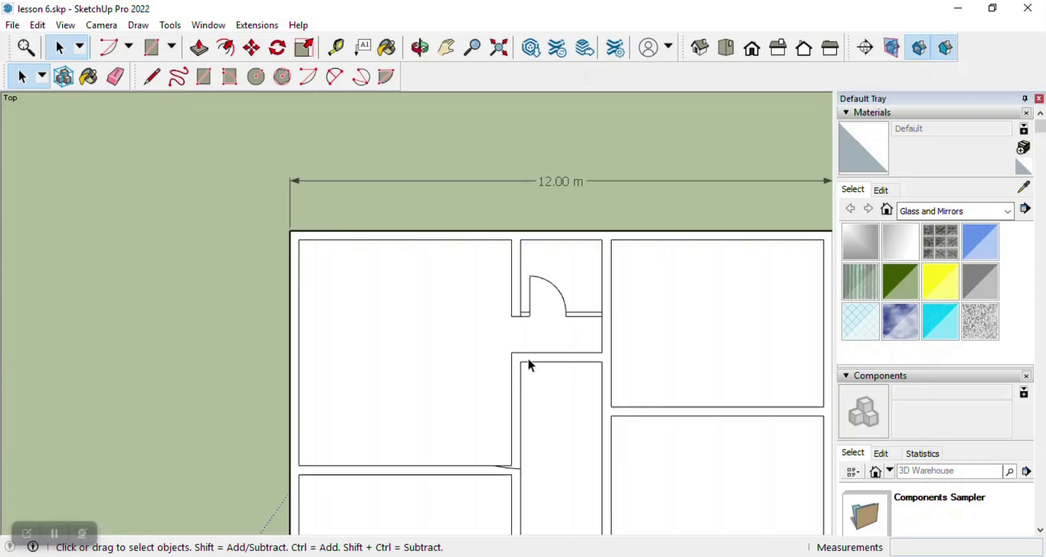
Select the large left room's and the small upper middle room's faces to examine which areas are joined.
{"action": "double_click", "coordinate": [572, 280]}
{"action": "double_click", "coordinate": [597, 347]}
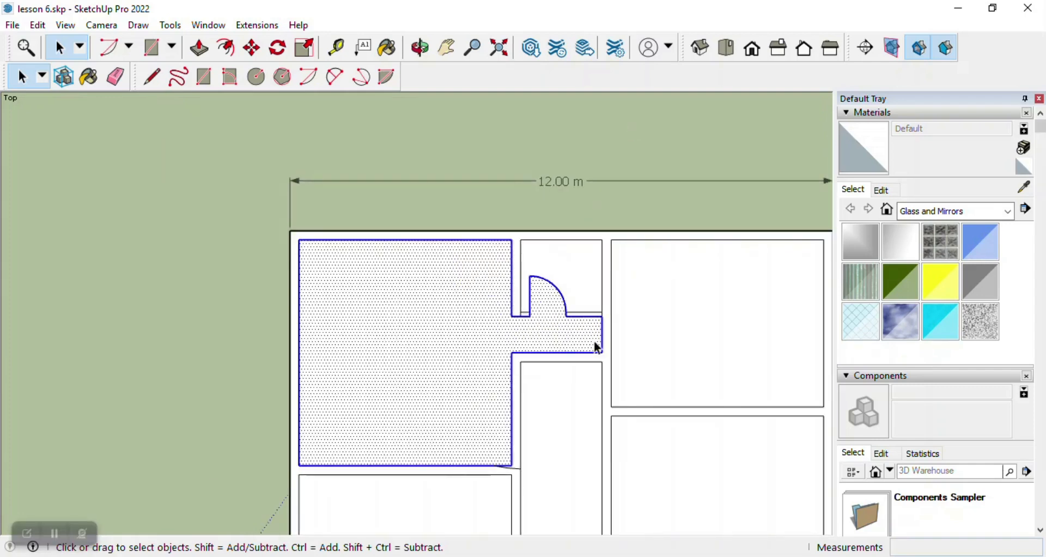
{"action": "scroll", "coordinate": [523, 291], "scroll_direction": "up", "scroll_amount": 2}
{"action": "left_click", "coordinate": [482, 103]}
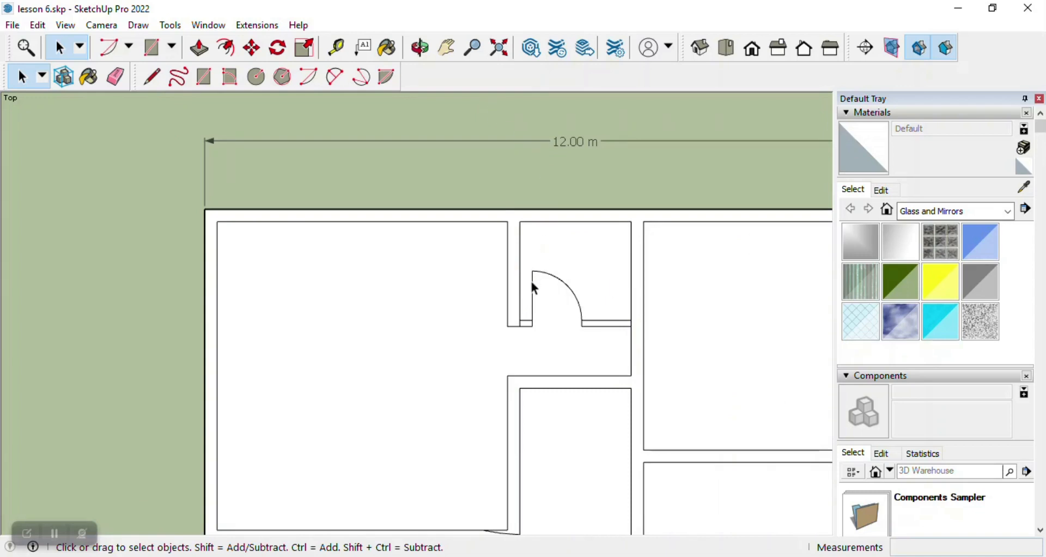
{"action": "double_click", "coordinate": [498, 280]}
{"action": "left_click", "coordinate": [559, 265]}
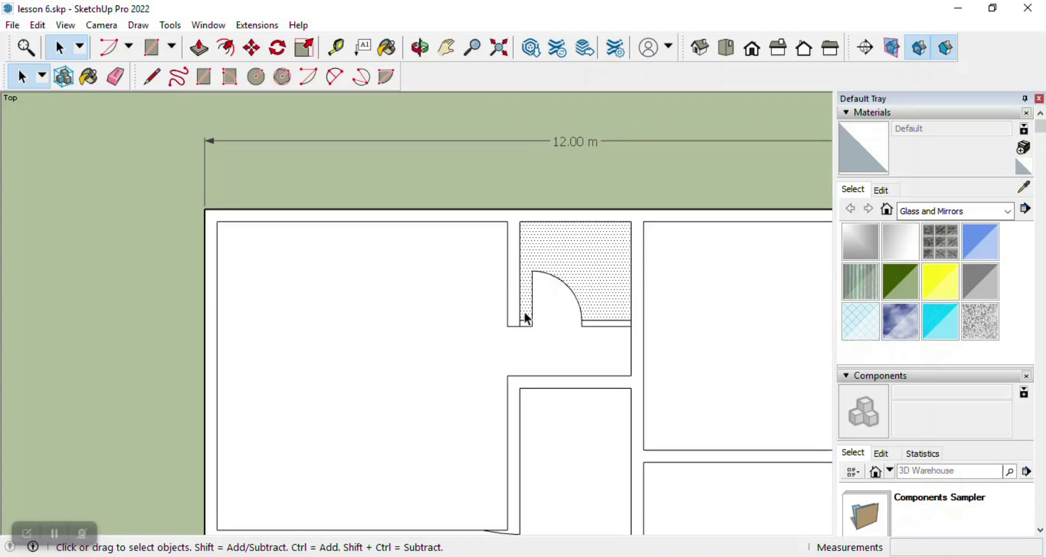
{"action": "scroll", "coordinate": [527, 318], "scroll_direction": "down", "scroll_amount": 2}
{"action": "left_click", "coordinate": [492, 158]}
{"action": "scroll", "coordinate": [538, 317], "scroll_direction": "up", "scroll_amount": 1}
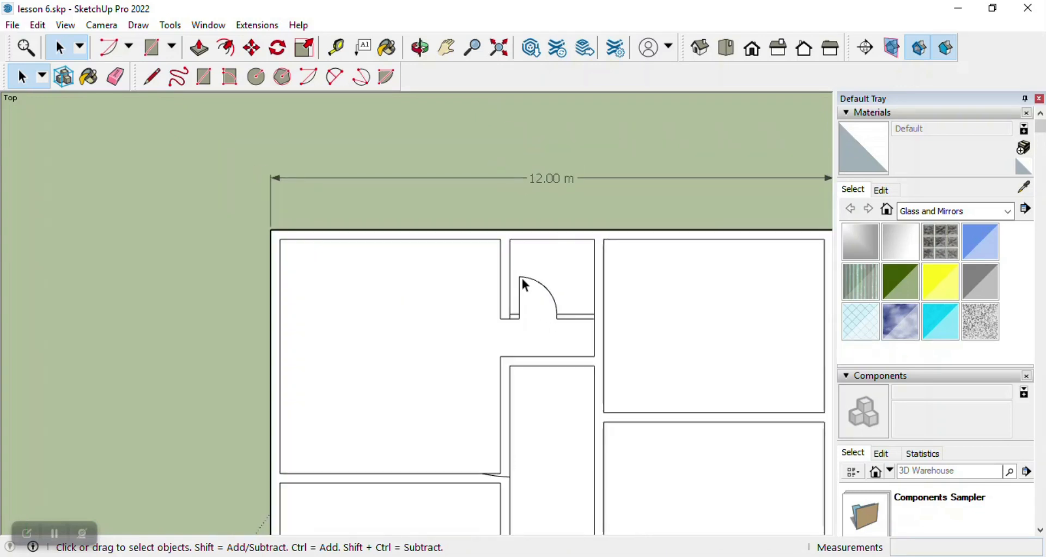
Try deleting the large left room's face with its boundary edges, and undo the deletion.
{"action": "left_click", "coordinate": [543, 257]}
{"action": "left_click", "coordinate": [441, 273]}
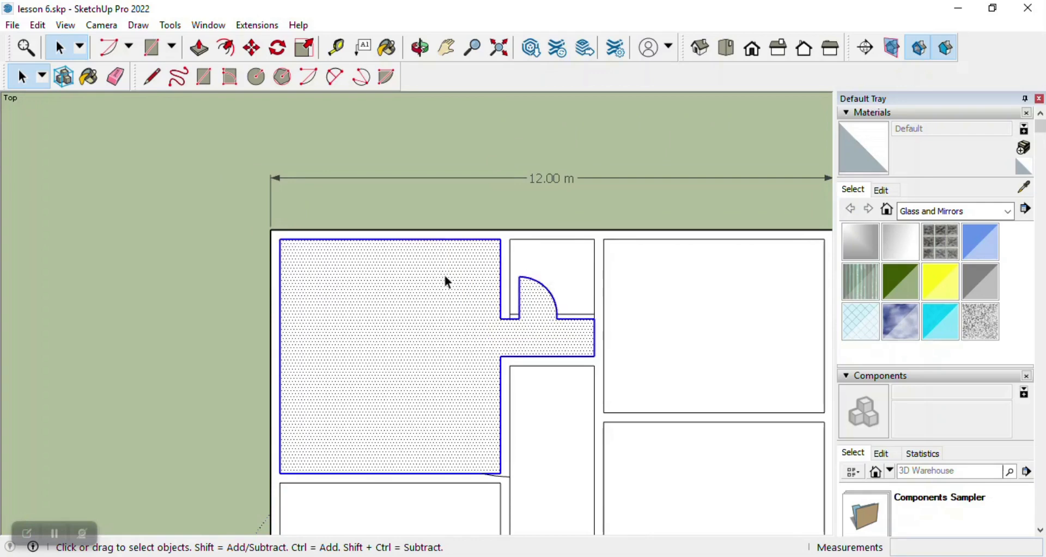
{"action": "key", "text": "Delete"}
{"action": "key", "text": "ctrl+z"}
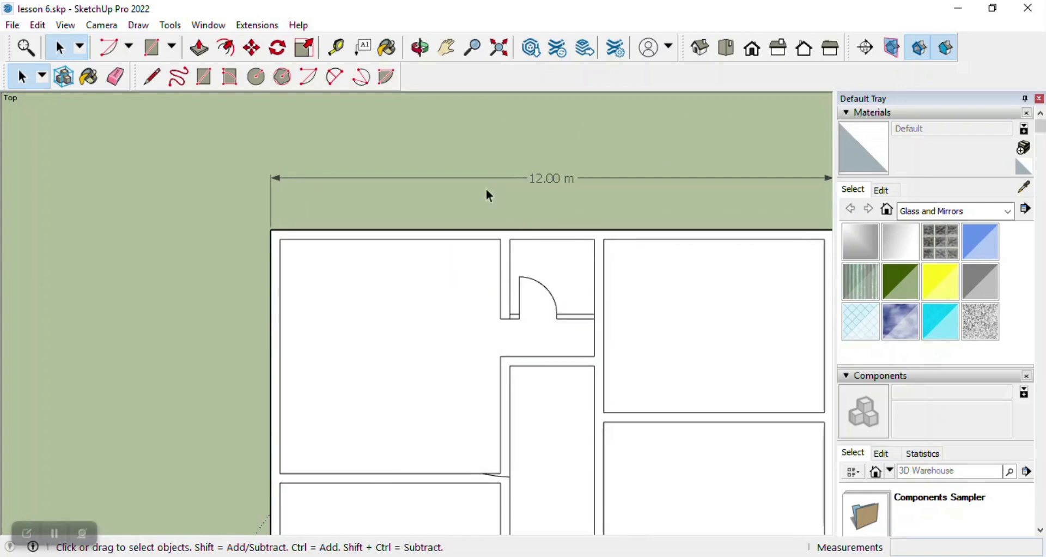
Inspect the door and its partition up close from a tilted view, and restore the top view.
{"action": "left_click", "coordinate": [419, 48]}
{"action": "mouse_move", "coordinate": [485, 182]}
{"action": "left_mouse_down"}
{"action": "mouse_move", "coordinate": [446, 238]}
{"action": "mouse_move", "coordinate": [465, 302]}
{"action": "mouse_move", "coordinate": [495, 180]}
{"action": "mouse_move", "coordinate": [465, 281]}
{"action": "mouse_move", "coordinate": [569, 416]}
{"action": "mouse_move", "coordinate": [466, 186]}
{"action": "left_mouse_up"}
{"action": "scroll", "coordinate": [466, 186], "scroll_direction": "up", "scroll_amount": 3}
{"action": "scroll", "coordinate": [469, 221], "scroll_direction": "up", "scroll_amount": 5}
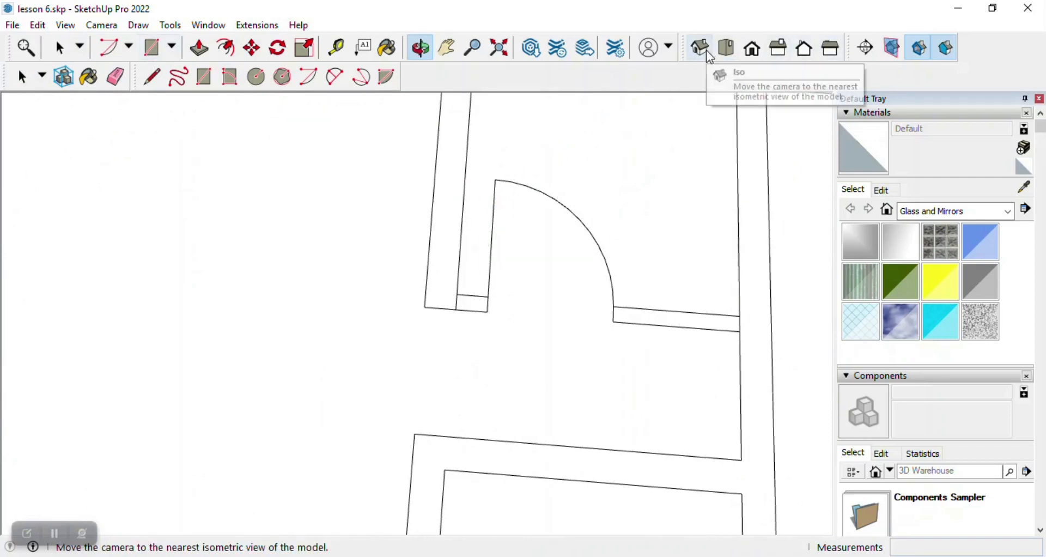
{"action": "left_click", "coordinate": [733, 52]}
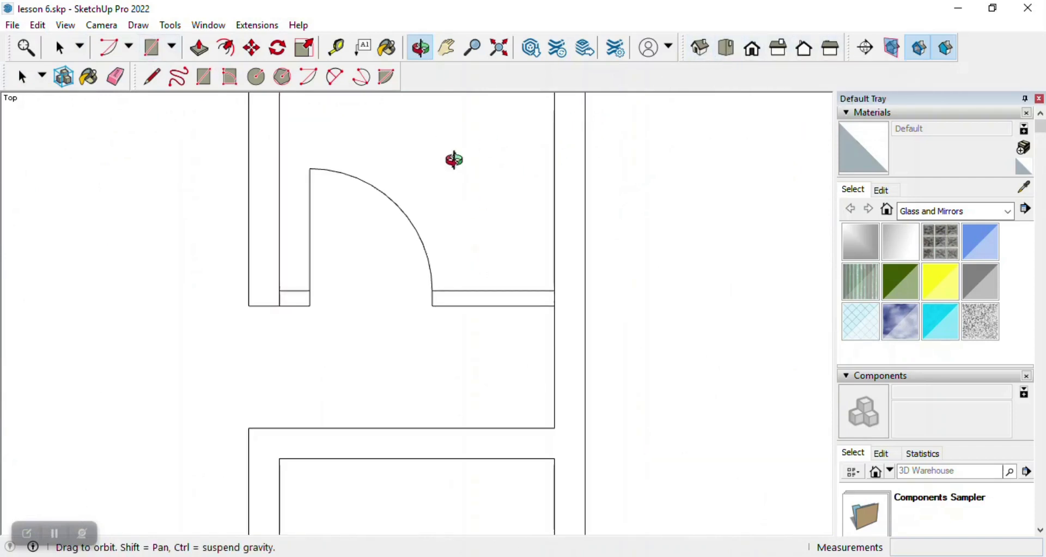
{"action": "scroll", "coordinate": [566, 208], "scroll_direction": "down", "scroll_amount": 3}
{"action": "scroll", "coordinate": [449, 361], "scroll_direction": "down", "scroll_amount": 2}
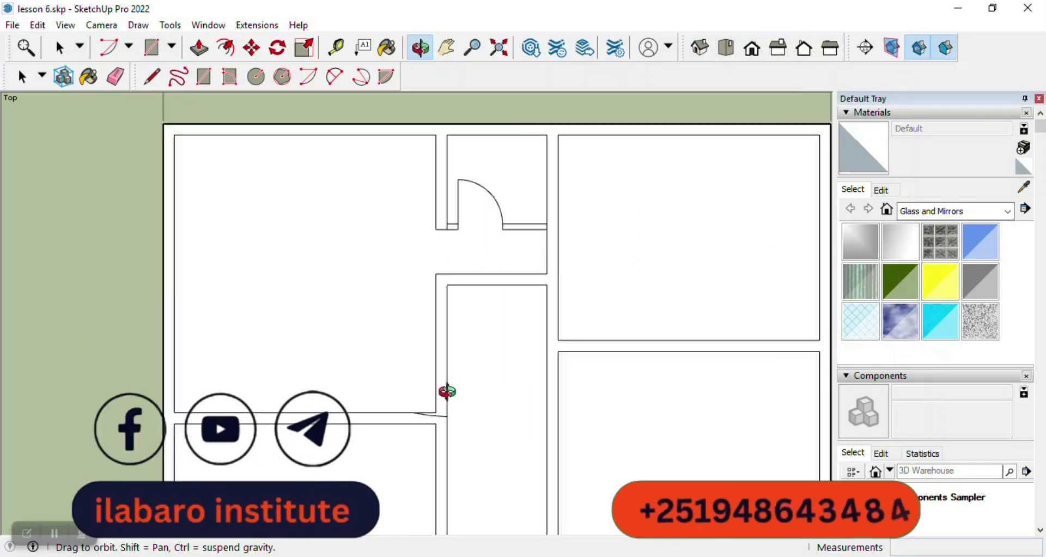
Delete the last stray arc piece inside the wall below the large left room.
{"action": "scroll", "coordinate": [443, 392], "scroll_direction": "up", "scroll_amount": 3}
{"action": "left_click", "coordinate": [22, 79]}
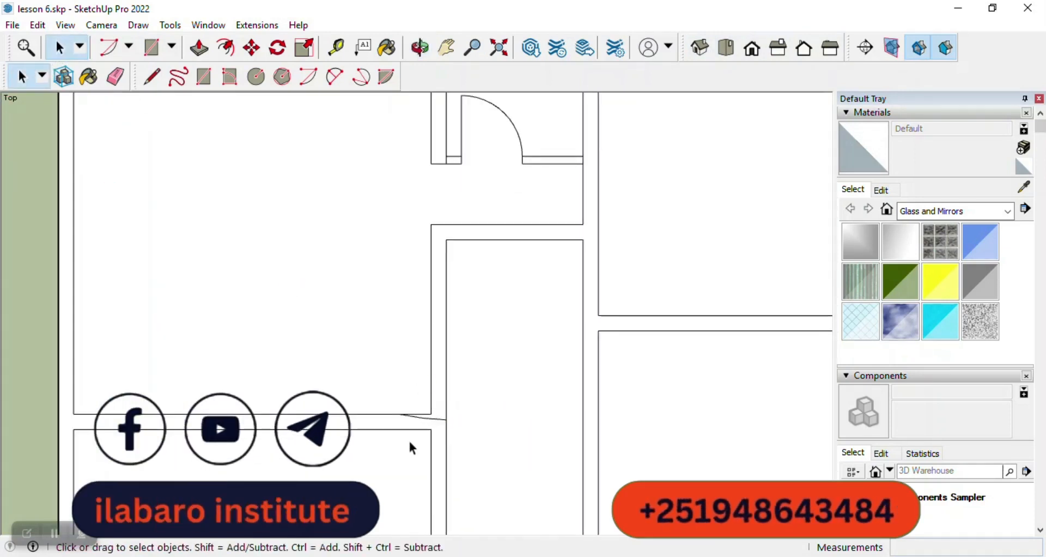
{"action": "left_click", "coordinate": [435, 422]}
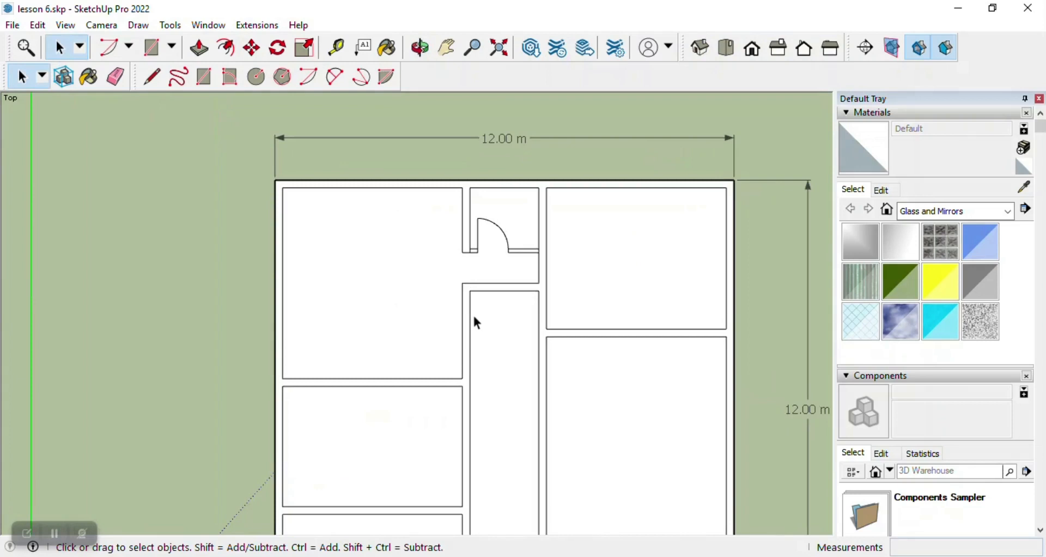
Draw a line across the wall's thickness from the large left room's lower inner corner to the middle room's edge.
{"action": "scroll", "coordinate": [473, 314], "scroll_direction": "up", "scroll_amount": 2}
{"action": "scroll", "coordinate": [474, 333], "scroll_direction": "up", "scroll_amount": 1}
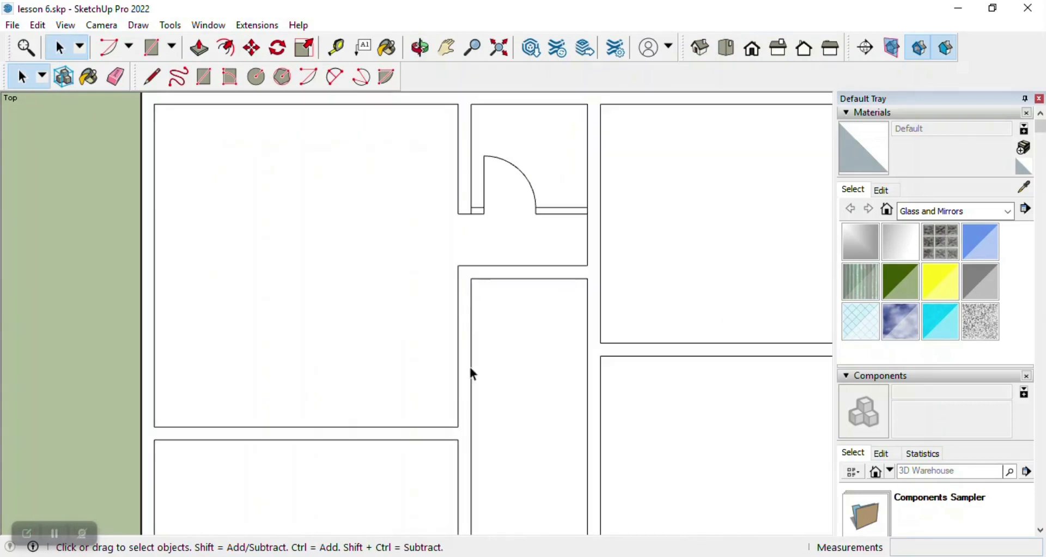
{"action": "left_click", "coordinate": [151, 77]}
{"action": "left_click", "coordinate": [458, 427]}
{"action": "key", "text": "Escape"}
{"action": "scroll", "coordinate": [456, 302], "scroll_direction": "down", "scroll_amount": 1}
{"action": "scroll", "coordinate": [445, 287], "scroll_direction": "down", "scroll_amount": 1}
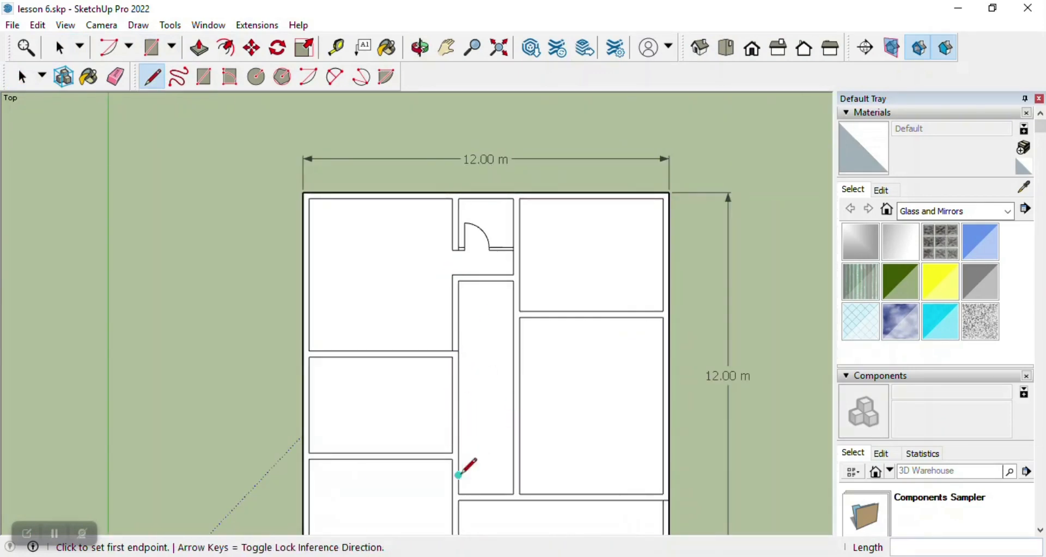
Draw a 0.20 m line across the wall from the lower left room's upper inner corner to the middle room's edge.
{"action": "scroll", "coordinate": [458, 476], "scroll_direction": "up", "scroll_amount": 2}
{"action": "scroll", "coordinate": [489, 366], "scroll_direction": "down", "scroll_amount": 2}
{"action": "scroll", "coordinate": [490, 365], "scroll_direction": "down", "scroll_amount": 2}
{"action": "scroll", "coordinate": [483, 425], "scroll_direction": "up", "scroll_amount": 3}
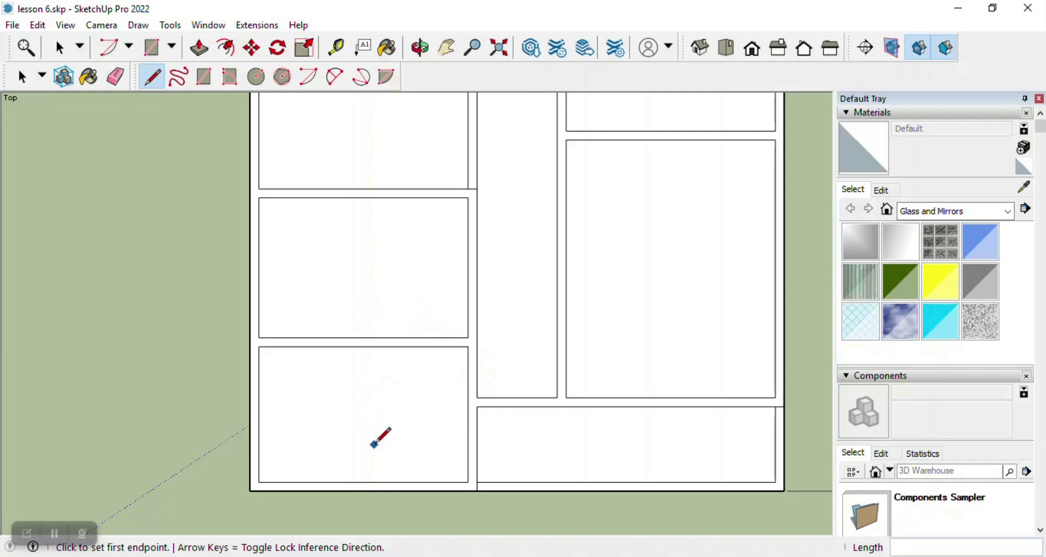
{"action": "scroll", "coordinate": [457, 381], "scroll_direction": "down", "scroll_amount": 2}
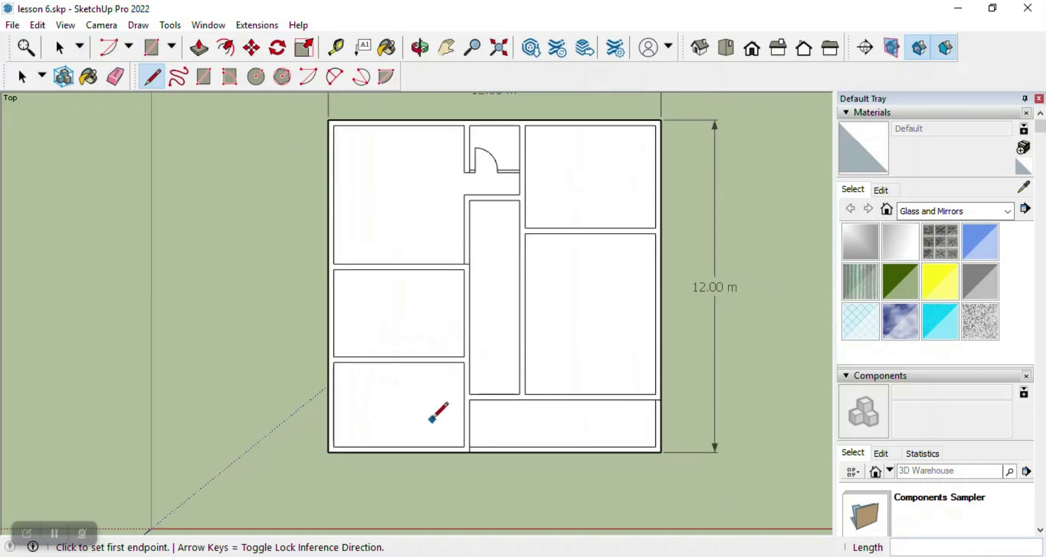
{"action": "scroll", "coordinate": [469, 368], "scroll_direction": "up", "scroll_amount": 3}
{"action": "left_click", "coordinate": [469, 354]}
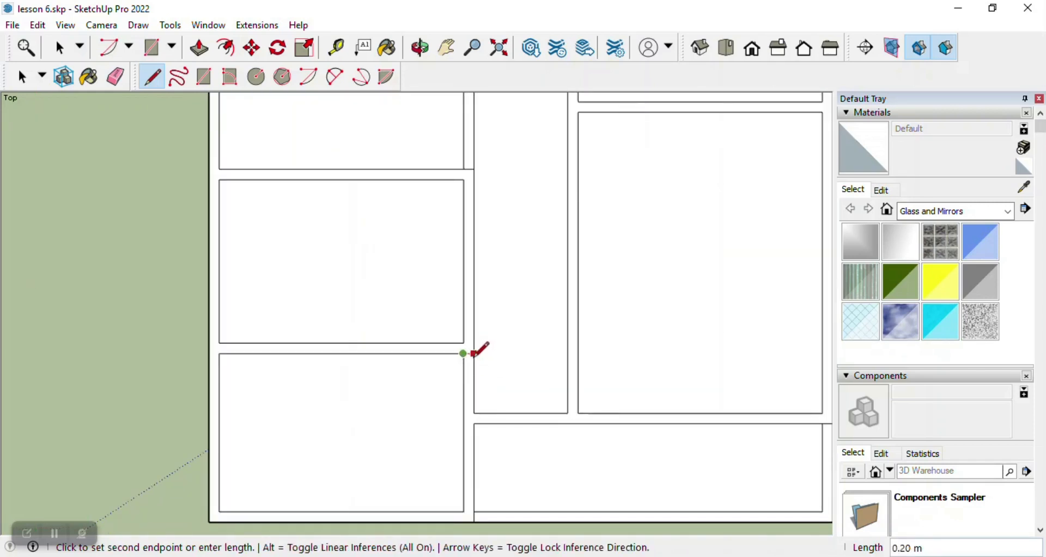
{"action": "scroll", "coordinate": [473, 349], "scroll_direction": "up", "scroll_amount": 2}
{"action": "left_click", "coordinate": [475, 354]}
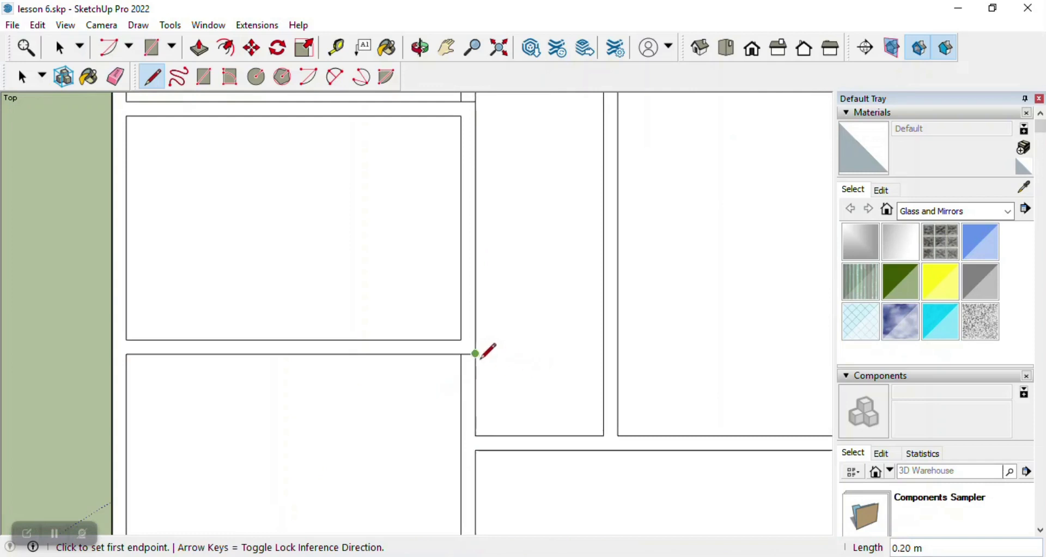
Place guides along the large left room's lower edge, 0.4 m above it, and another 0.9 m above that.
{"action": "scroll", "coordinate": [477, 352], "scroll_direction": "down", "scroll_amount": 5}
{"action": "scroll", "coordinate": [493, 267], "scroll_direction": "up", "scroll_amount": 5}
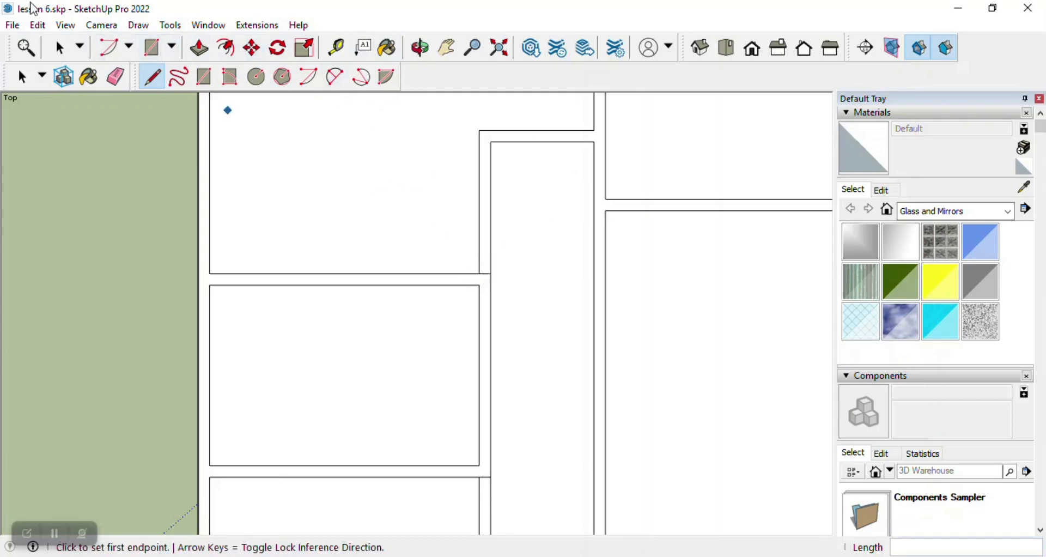
{"action": "left_click", "coordinate": [336, 48]}
{"action": "scroll", "coordinate": [492, 222], "scroll_direction": "up", "scroll_amount": 2}
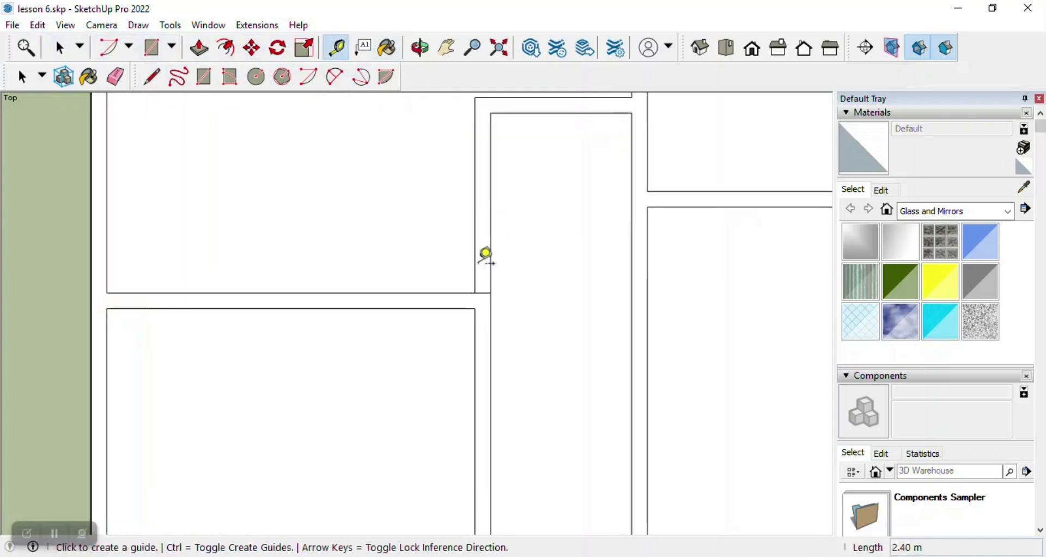
{"action": "scroll", "coordinate": [488, 283], "scroll_direction": "up", "scroll_amount": 1}
{"action": "left_click", "coordinate": [489, 286]}
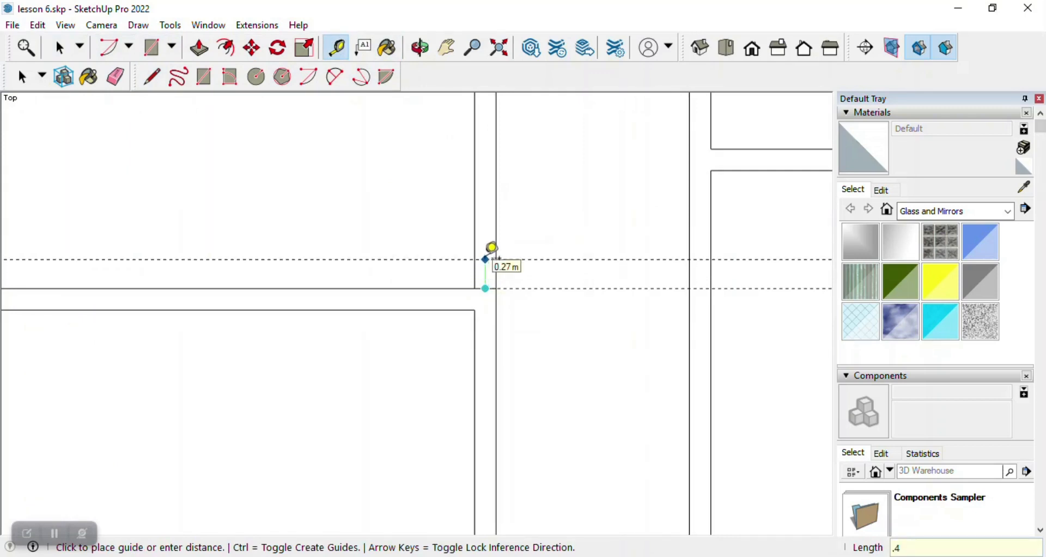
{"action": "key", "text": "Return"}
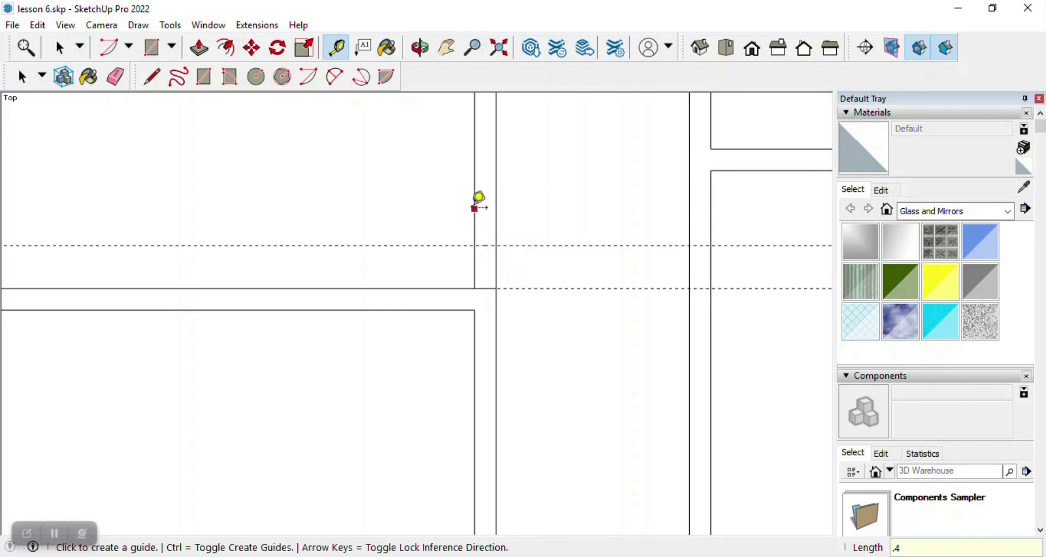
{"action": "left_click", "coordinate": [527, 246]}
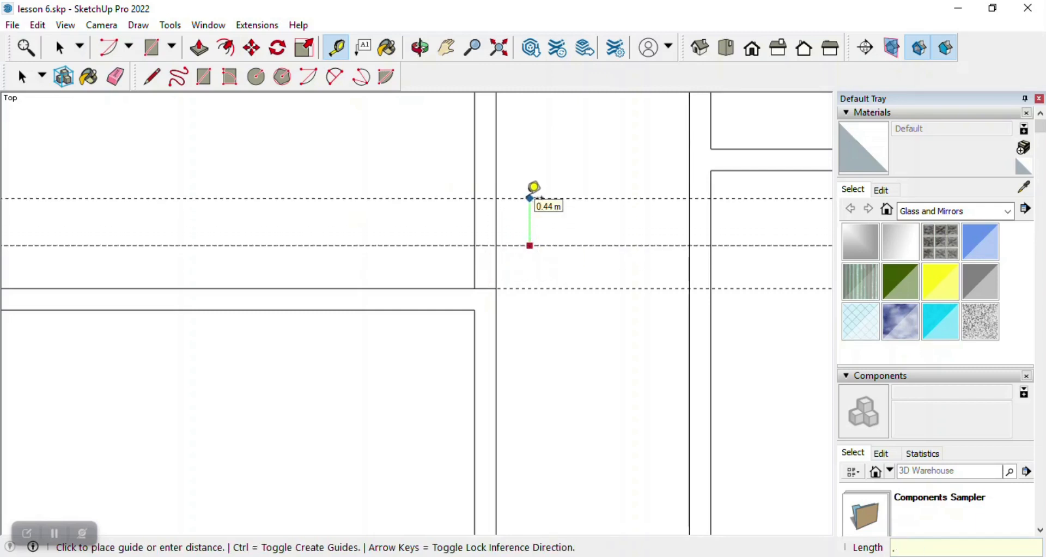
{"action": "type", "text": ".9"}
{"action": "key", "text": "Return"}
Draw 0.20 m lines across the wall between the large left room and the middle room at the upper two guides.
{"action": "scroll", "coordinate": [495, 232], "scroll_direction": "down", "scroll_amount": 3}
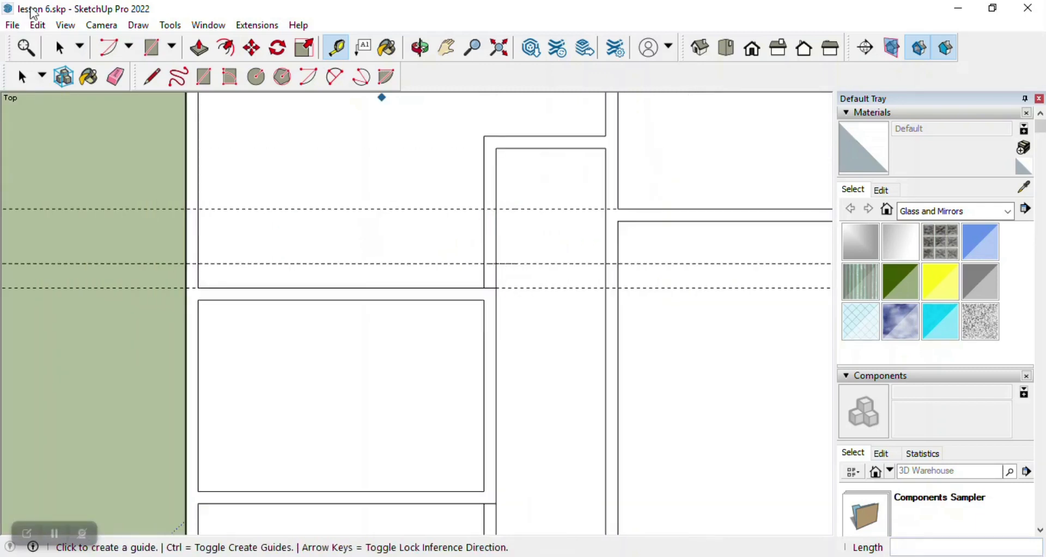
{"action": "left_click", "coordinate": [152, 79]}
{"action": "left_click", "coordinate": [483, 209]}
{"action": "left_click", "coordinate": [495, 208]}
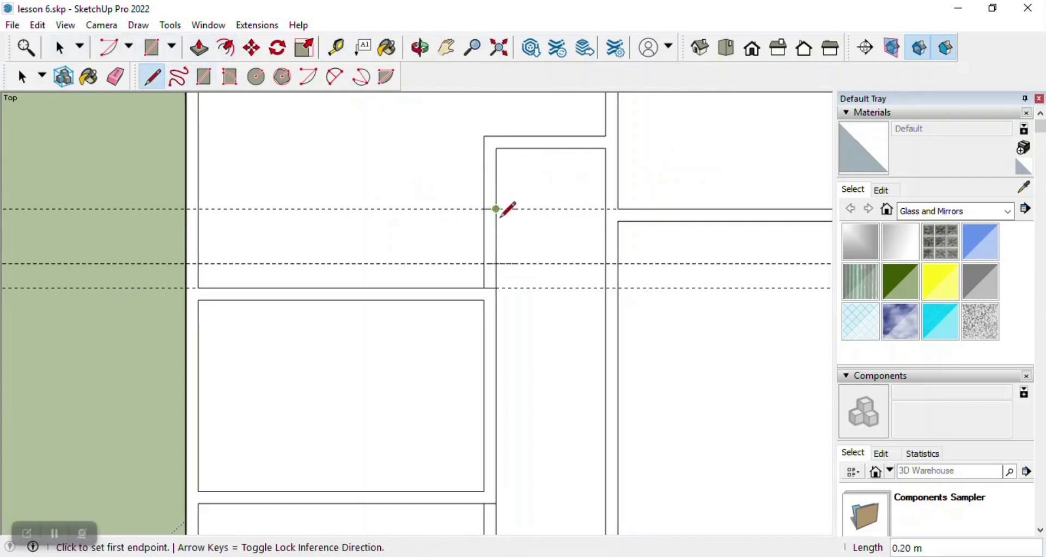
{"action": "left_click", "coordinate": [484, 263]}
{"action": "left_click", "coordinate": [485, 262]}
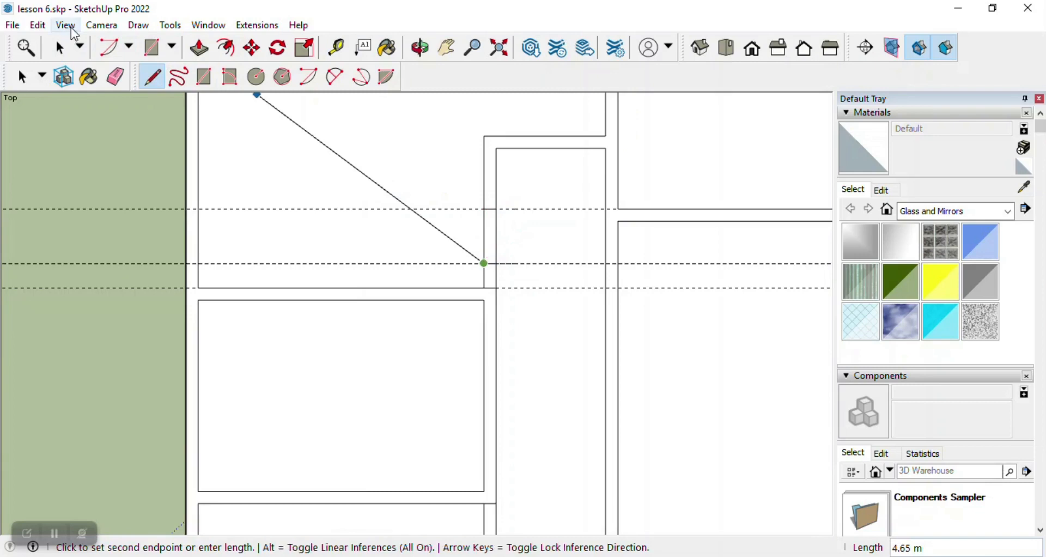
Erase the wall edges between the two cross lines to open the doorway, and delete all guides.
{"action": "left_click", "coordinate": [116, 76]}
{"action": "left_click", "coordinate": [485, 232]}
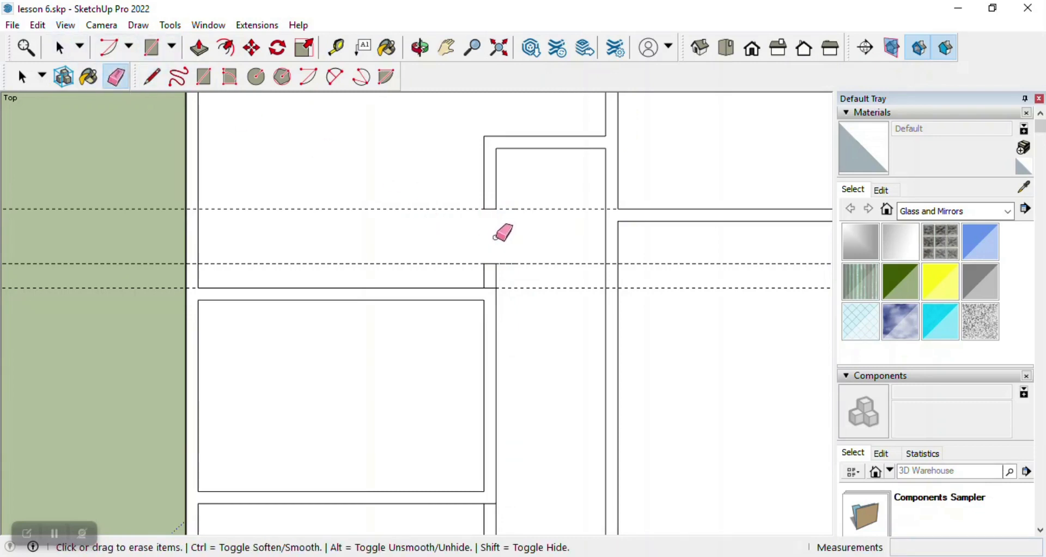
{"action": "left_click", "coordinate": [37, 25]}
{"action": "left_click", "coordinate": [98, 166]}
Examine the new opening between the large left room and the middle room alongside the door above it.
{"action": "scroll", "coordinate": [472, 231], "scroll_direction": "down", "scroll_amount": 3}
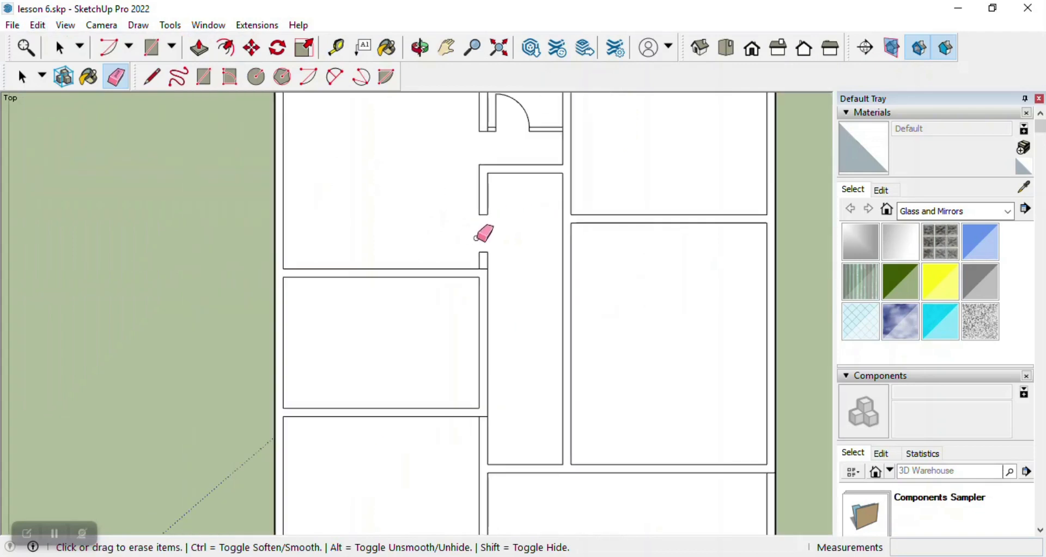
{"action": "scroll", "coordinate": [366, 219], "scroll_direction": "down", "scroll_amount": 3}
{"action": "scroll", "coordinate": [472, 234], "scroll_direction": "up", "scroll_amount": 3}
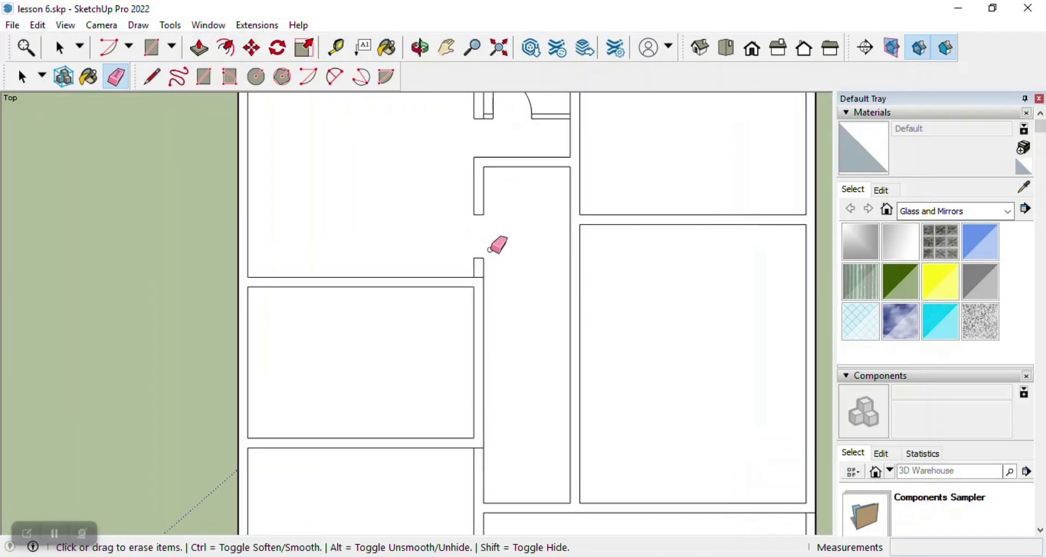
{"action": "scroll", "coordinate": [506, 156], "scroll_direction": "down", "scroll_amount": 3}
{"action": "scroll", "coordinate": [497, 133], "scroll_direction": "up", "scroll_amount": 4}
{"action": "scroll", "coordinate": [501, 172], "scroll_direction": "up", "scroll_amount": 1}
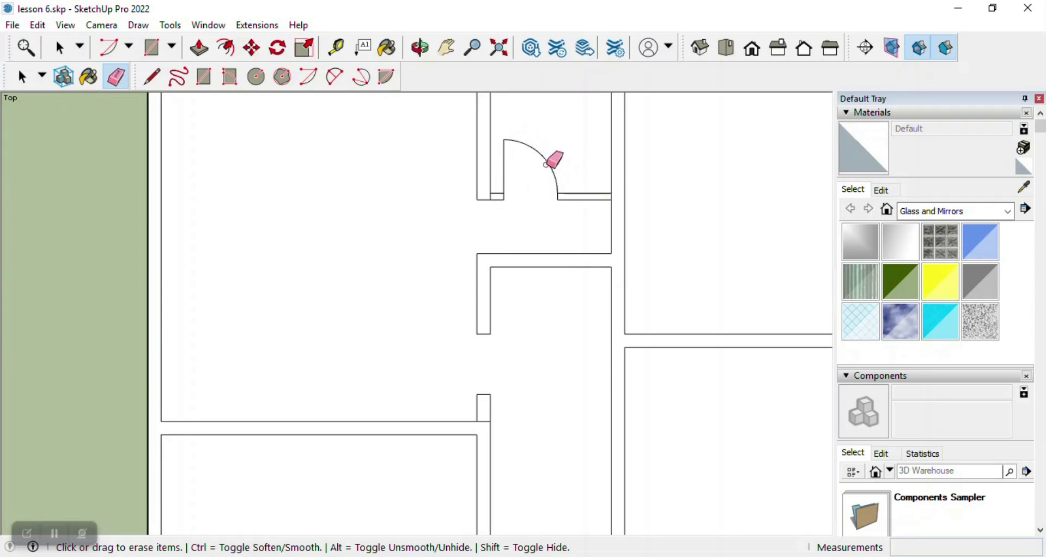
{"action": "scroll", "coordinate": [509, 353], "scroll_direction": "down", "scroll_amount": 3}
{"action": "scroll", "coordinate": [489, 382], "scroll_direction": "up", "scroll_amount": 4}
{"action": "scroll", "coordinate": [489, 381], "scroll_direction": "up", "scroll_amount": 1}
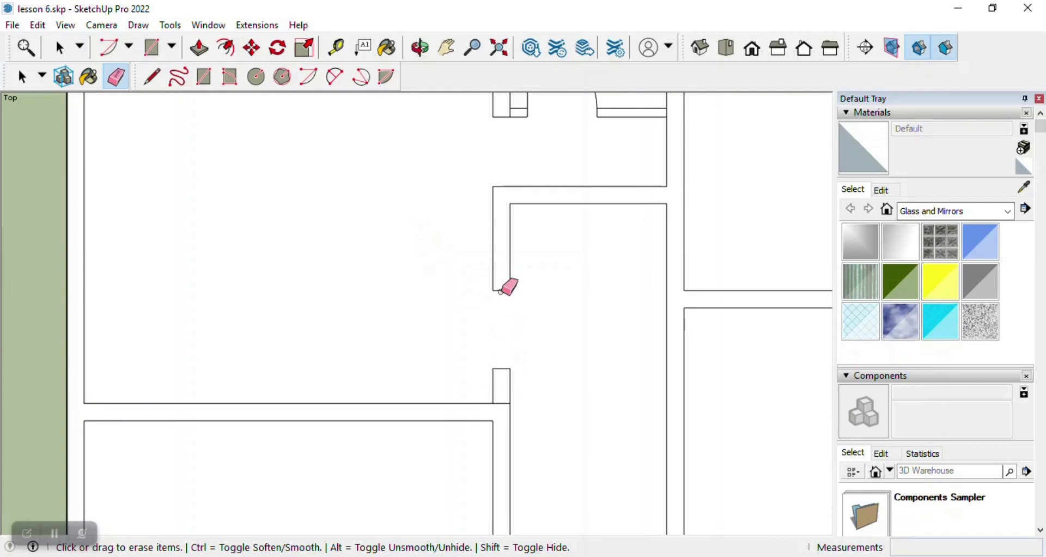
{"action": "scroll", "coordinate": [499, 287], "scroll_direction": "down", "scroll_amount": 3}
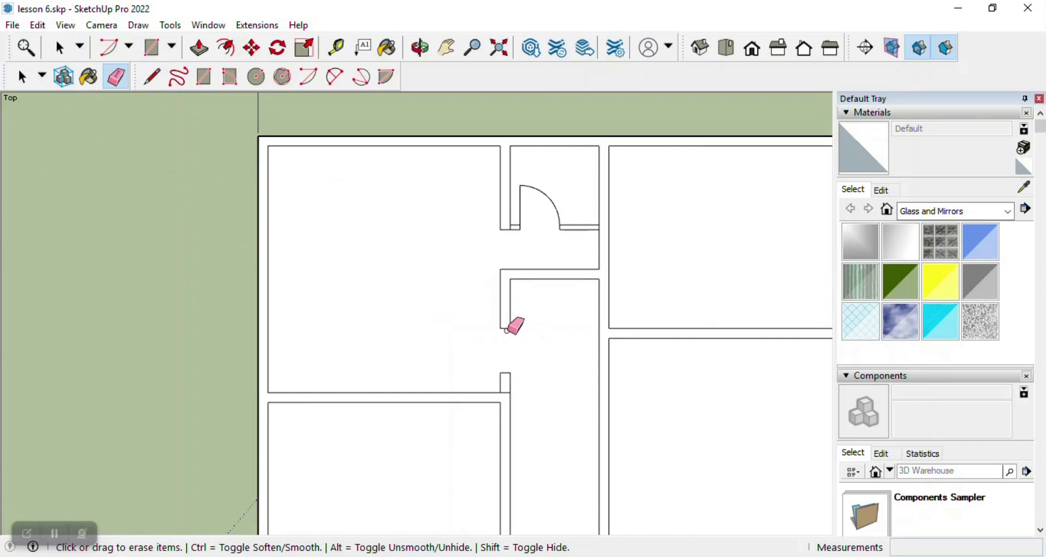
Draw a line across the wall's thickness from the middle left room's upper inner corner to the middle room's edge.
{"action": "scroll", "coordinate": [486, 248], "scroll_direction": "down", "scroll_amount": 4}
{"action": "scroll", "coordinate": [490, 245], "scroll_direction": "down", "scroll_amount": 2}
{"action": "scroll", "coordinate": [523, 256], "scroll_direction": "up", "scroll_amount": 3}
{"action": "scroll", "coordinate": [507, 294], "scroll_direction": "down", "scroll_amount": 2}
{"action": "scroll", "coordinate": [474, 332], "scroll_direction": "up", "scroll_amount": 4}
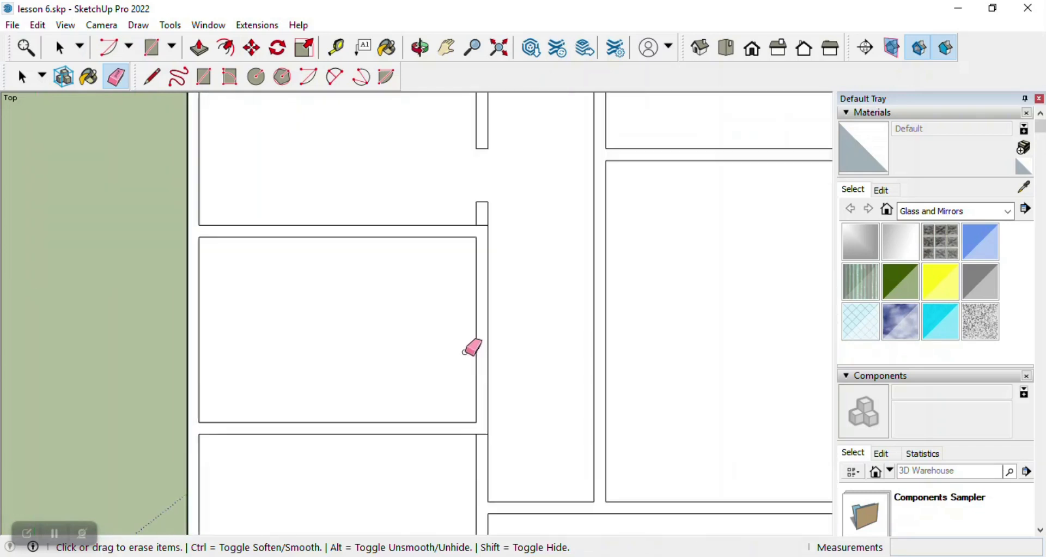
{"action": "left_click", "coordinate": [151, 76]}
{"action": "left_click", "coordinate": [477, 237]}
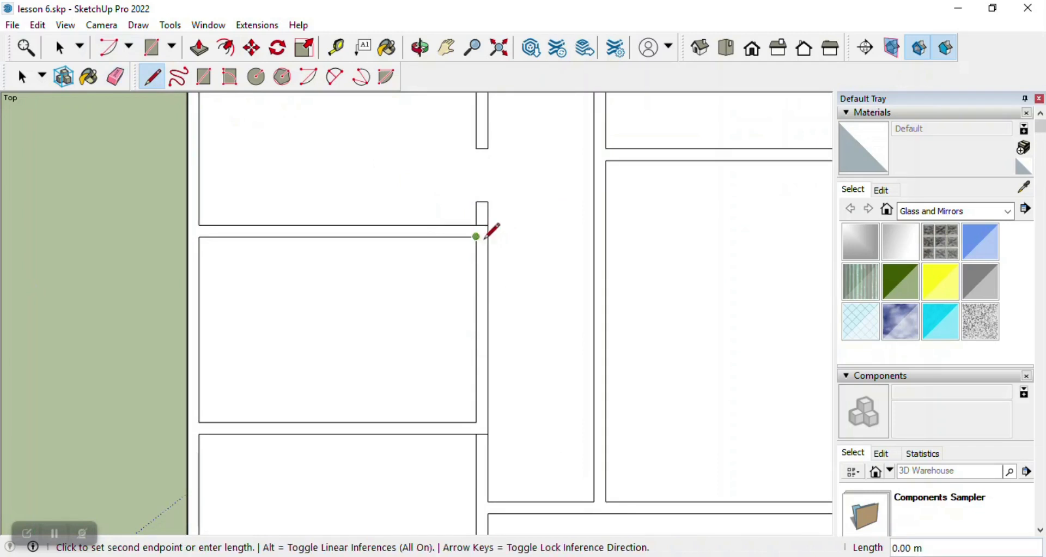
{"action": "key", "text": "Escape"}
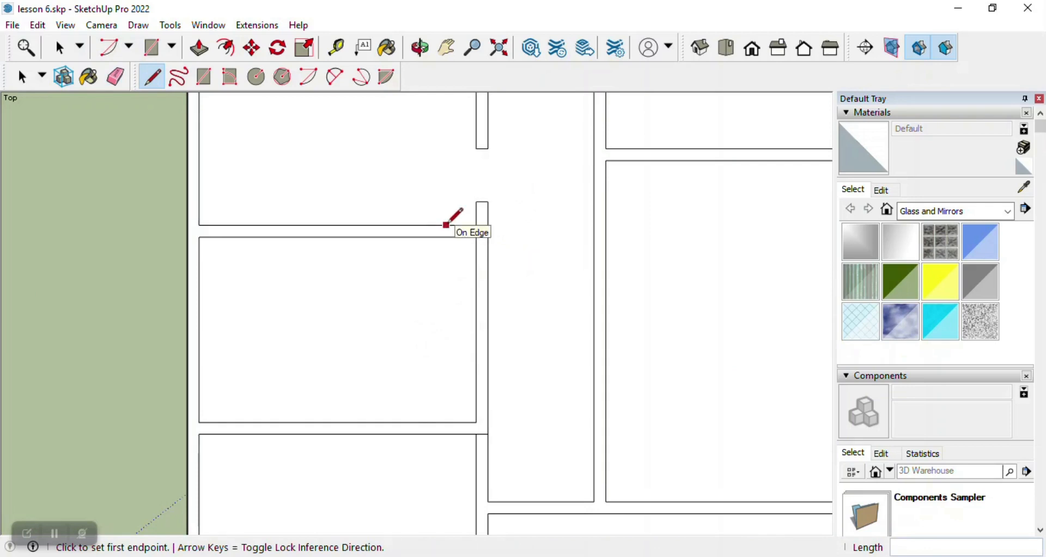
{"action": "scroll", "coordinate": [485, 270], "scroll_direction": "down", "scroll_amount": 3}
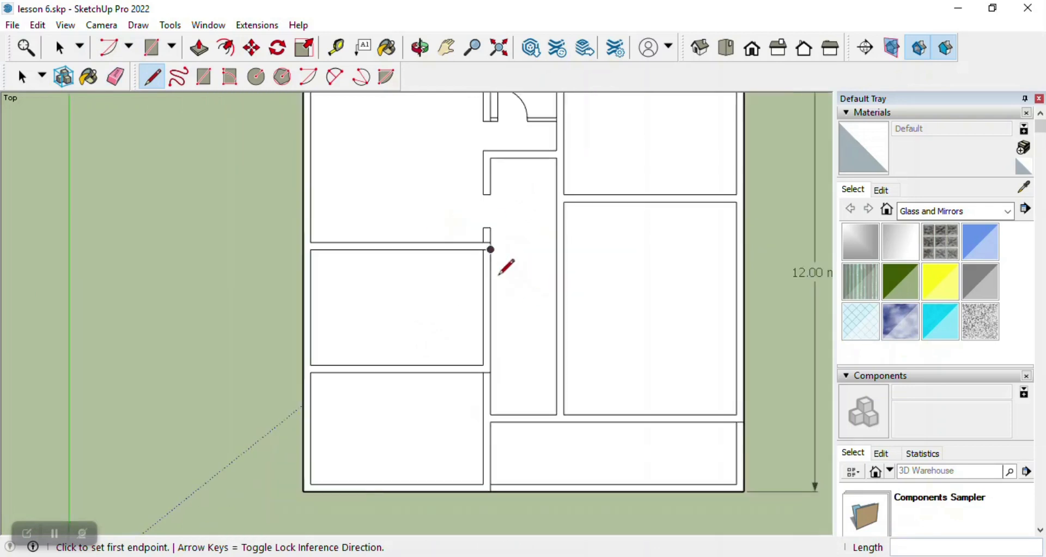
Draw a line along the middle room's inner edge from its lower corner up to the upper wall line of the lower left room.
{"action": "scroll", "coordinate": [497, 402], "scroll_direction": "up", "scroll_amount": 5}
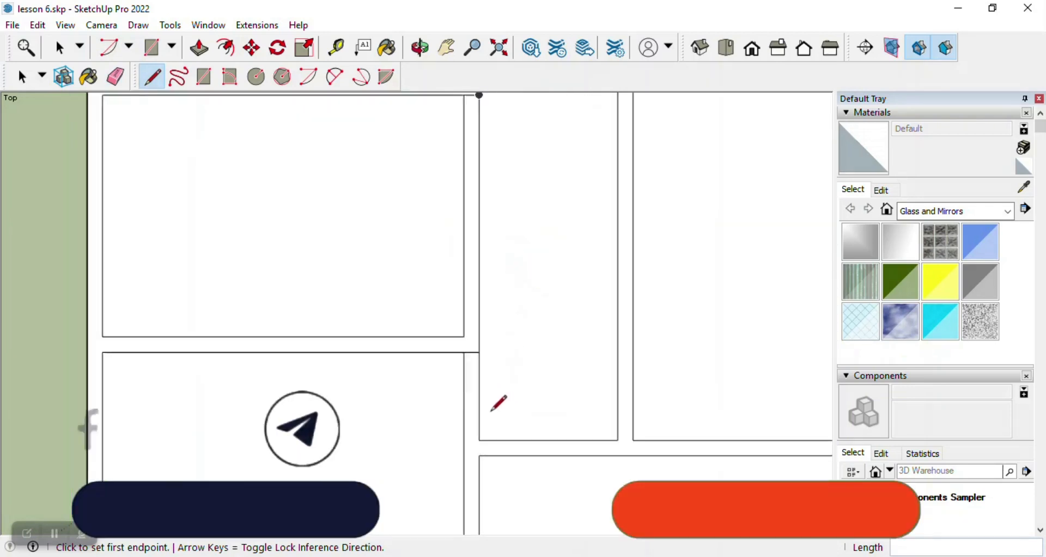
{"action": "left_click", "coordinate": [478, 443]}
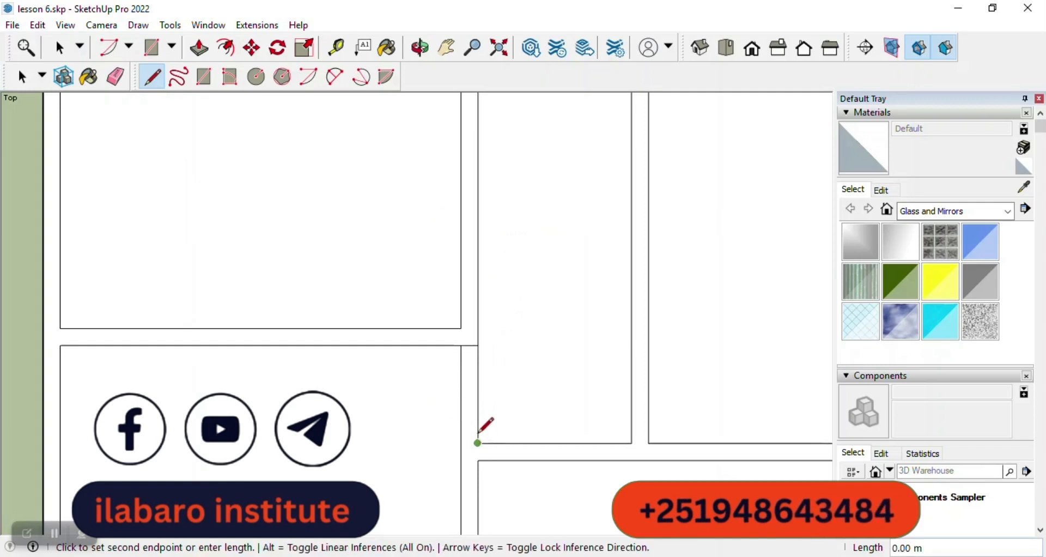
{"action": "left_click", "coordinate": [478, 344]}
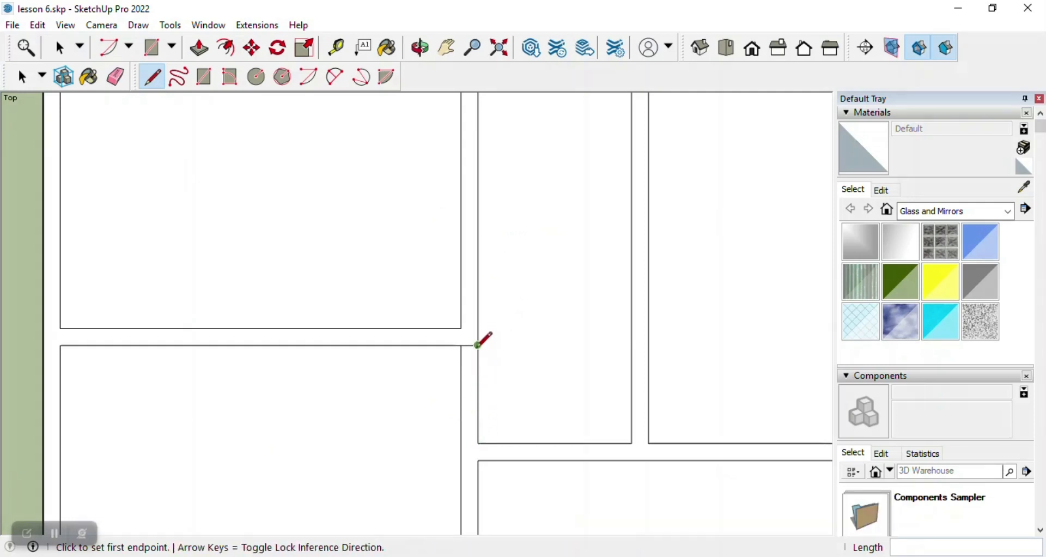
{"action": "scroll", "coordinate": [479, 322], "scroll_direction": "down", "scroll_amount": 2}
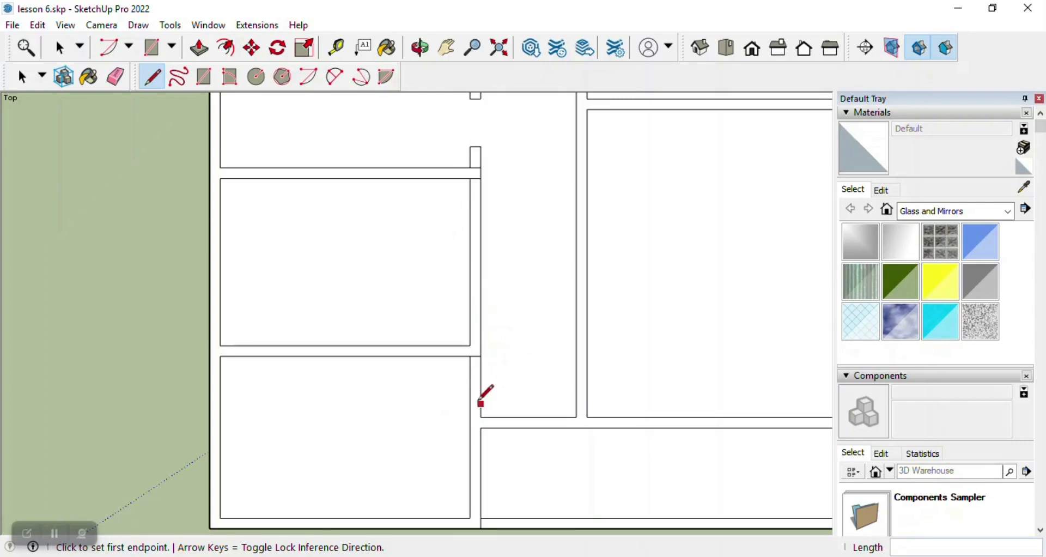
{"action": "scroll", "coordinate": [480, 404], "scroll_direction": "down", "scroll_amount": 3}
{"action": "scroll", "coordinate": [509, 179], "scroll_direction": "up", "scroll_amount": 3}
{"action": "scroll", "coordinate": [477, 209], "scroll_direction": "down", "scroll_amount": 1}
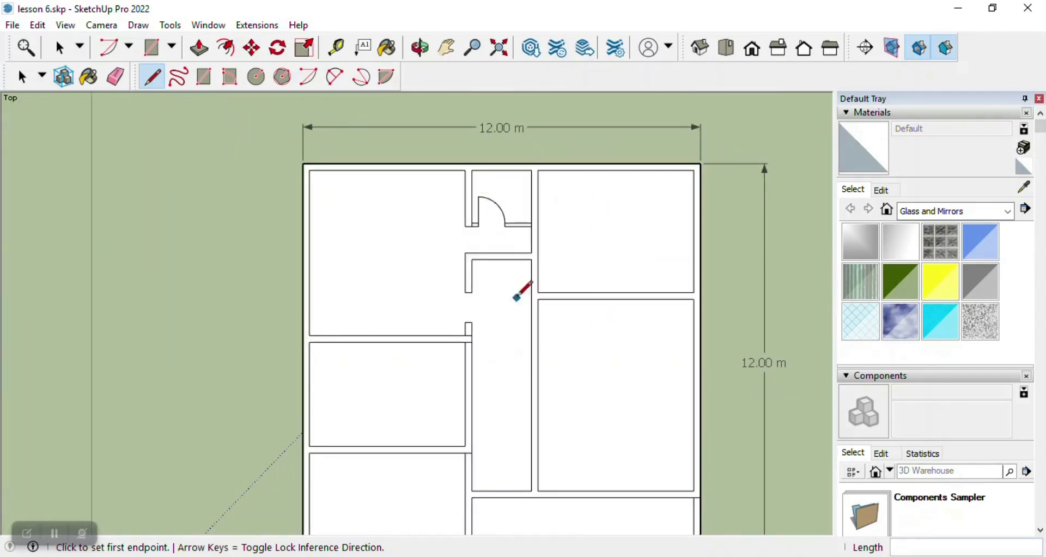
Examine the door openings along the inner walls and the door drawn in the small upper room.
{"action": "key", "text": "e"}
{"action": "scroll", "coordinate": [413, 282], "scroll_direction": "up", "scroll_amount": 2}
{"action": "scroll", "coordinate": [414, 284], "scroll_direction": "down", "scroll_amount": 1}
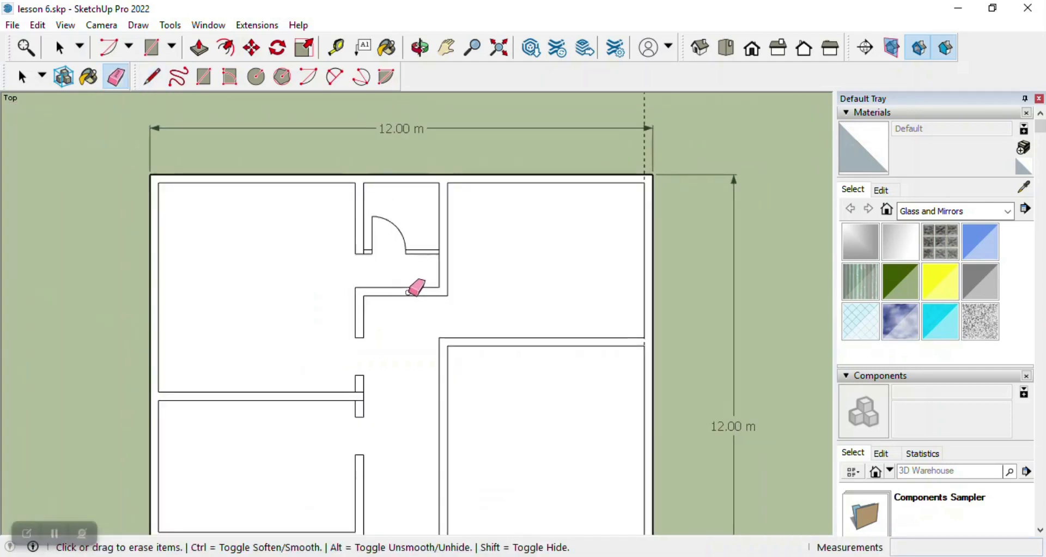
{"action": "scroll", "coordinate": [403, 240], "scroll_direction": "down", "scroll_amount": 1}
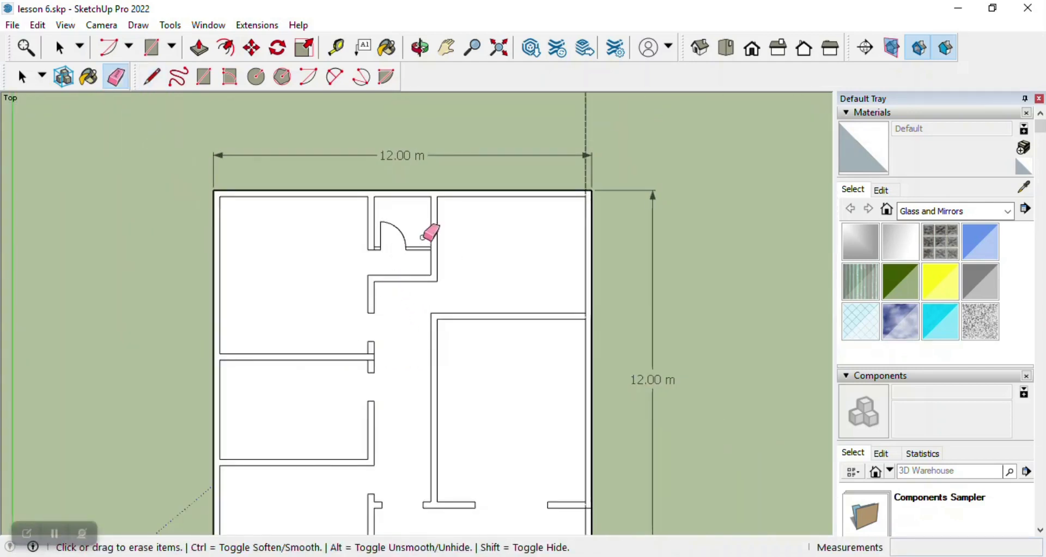
{"action": "scroll", "coordinate": [424, 233], "scroll_direction": "down", "scroll_amount": 1}
{"action": "scroll", "coordinate": [395, 294], "scroll_direction": "up", "scroll_amount": 1}
{"action": "scroll", "coordinate": [446, 263], "scroll_direction": "up", "scroll_amount": 2}
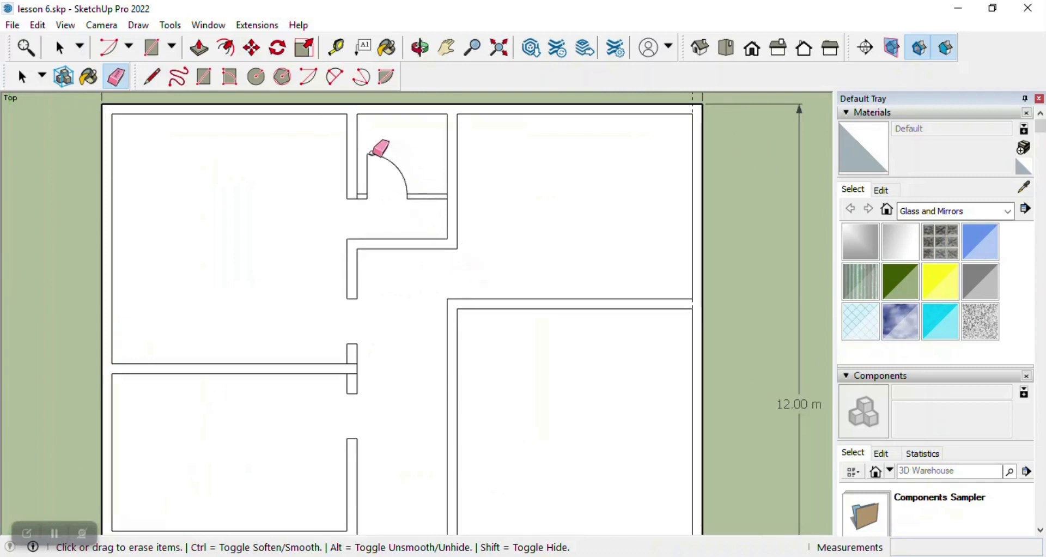
{"action": "scroll", "coordinate": [347, 212], "scroll_direction": "up", "scroll_amount": 2}
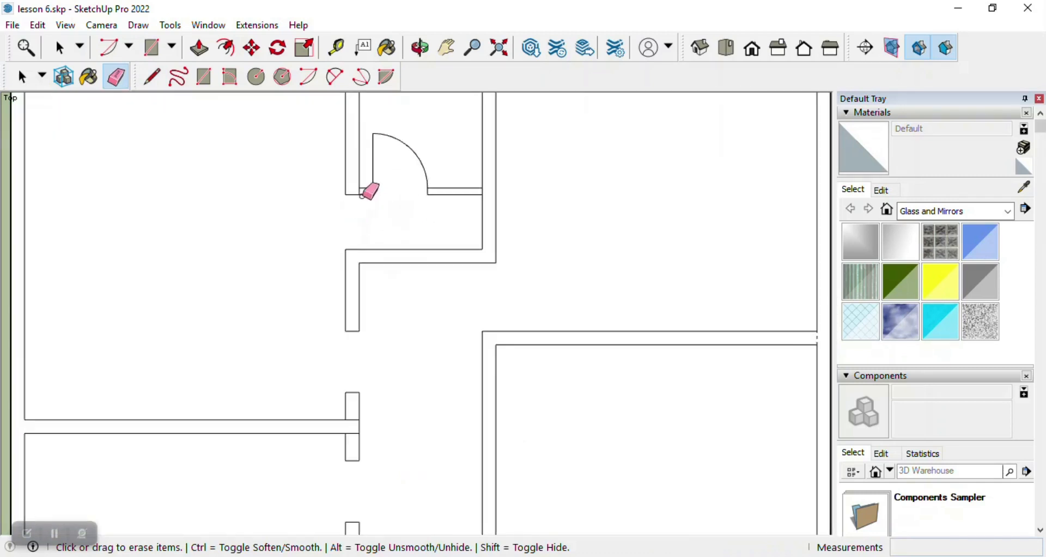
{"action": "scroll", "coordinate": [380, 130], "scroll_direction": "up", "scroll_amount": 3}
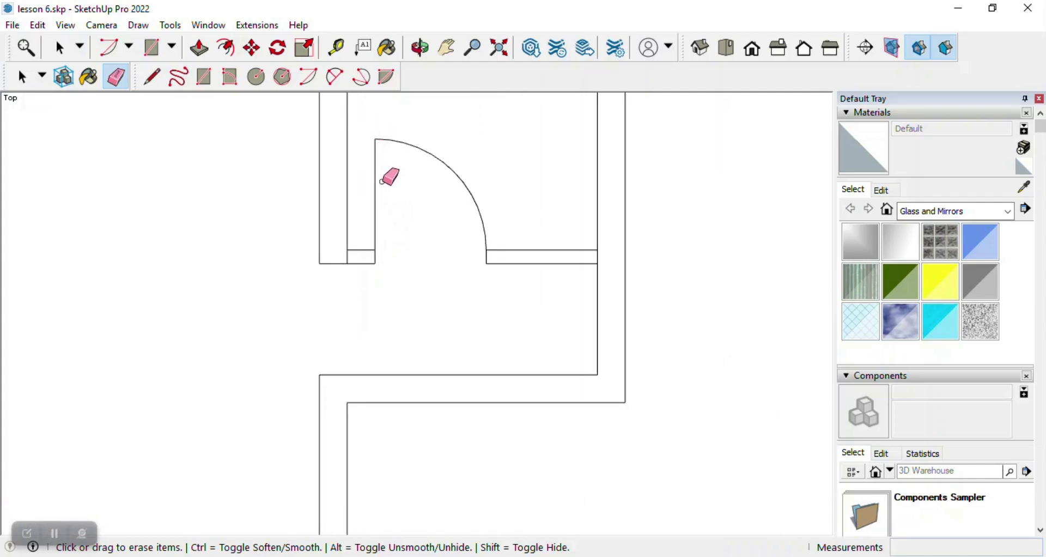
{"action": "scroll", "coordinate": [375, 184], "scroll_direction": "down", "scroll_amount": 5}
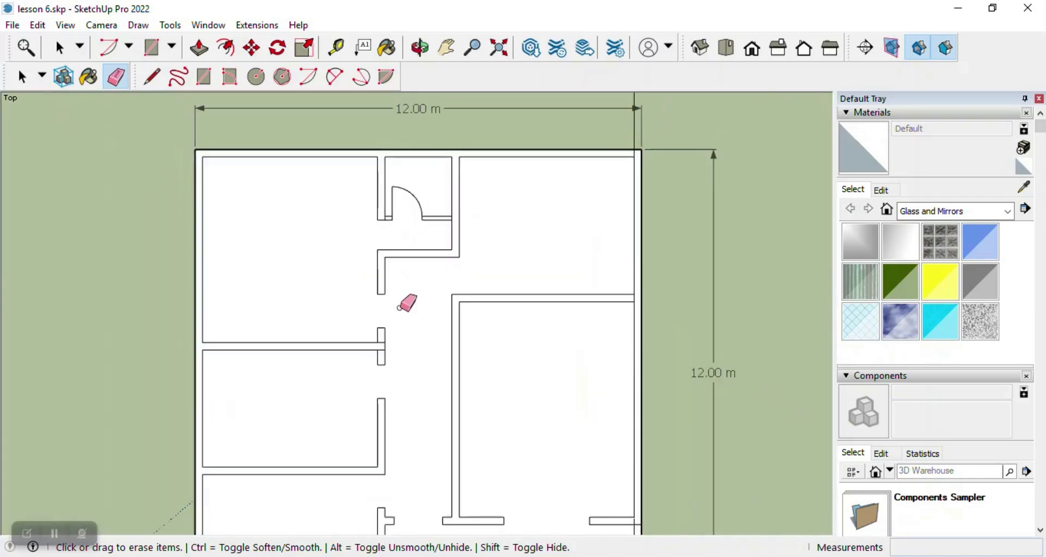
{"action": "scroll", "coordinate": [384, 339], "scroll_direction": "up", "scroll_amount": 3}
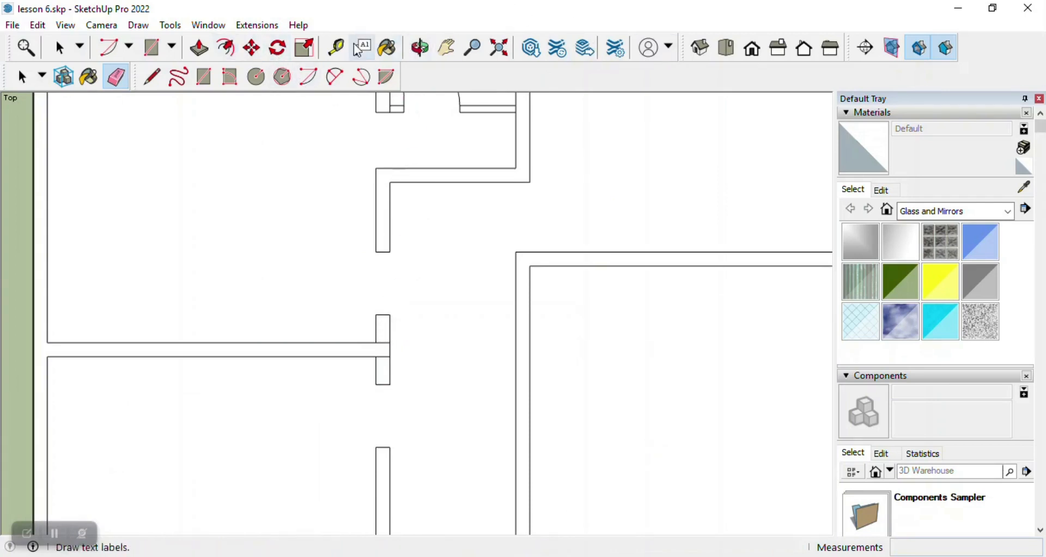
{"action": "left_click", "coordinate": [336, 48]}
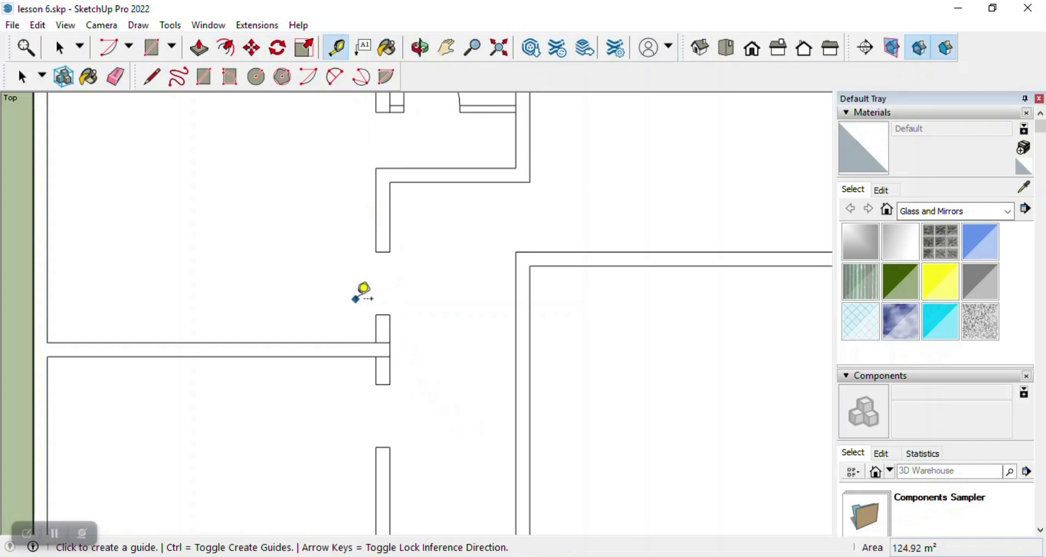
{"action": "left_click", "coordinate": [376, 342]}
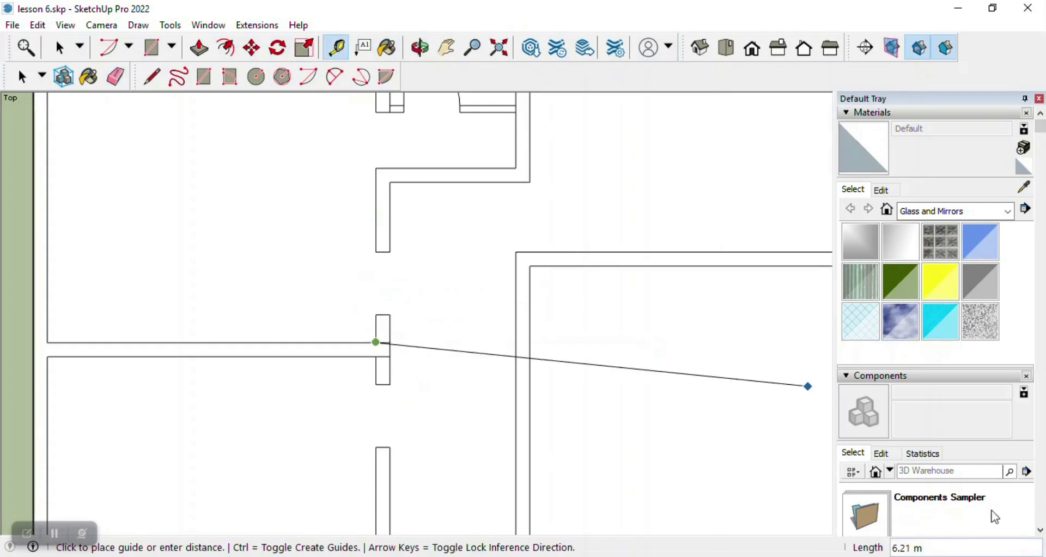
{"action": "key", "text": "Escape"}
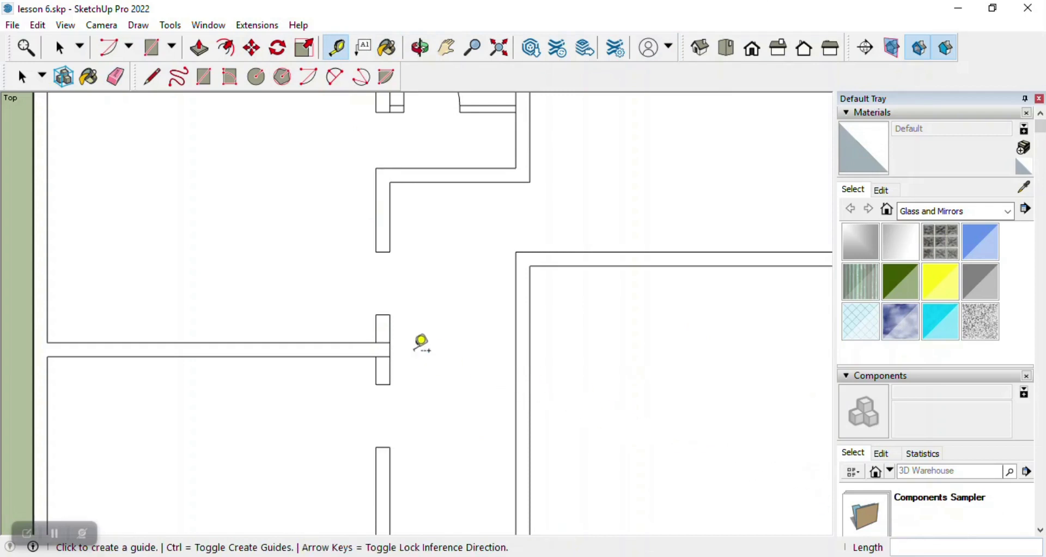
Dimension the width of the middle left room's door opening, placing the dimension inside that room.
{"action": "scroll", "coordinate": [389, 342], "scroll_direction": "down", "scroll_amount": 1}
{"action": "scroll", "coordinate": [389, 342], "scroll_direction": "up", "scroll_amount": 1}
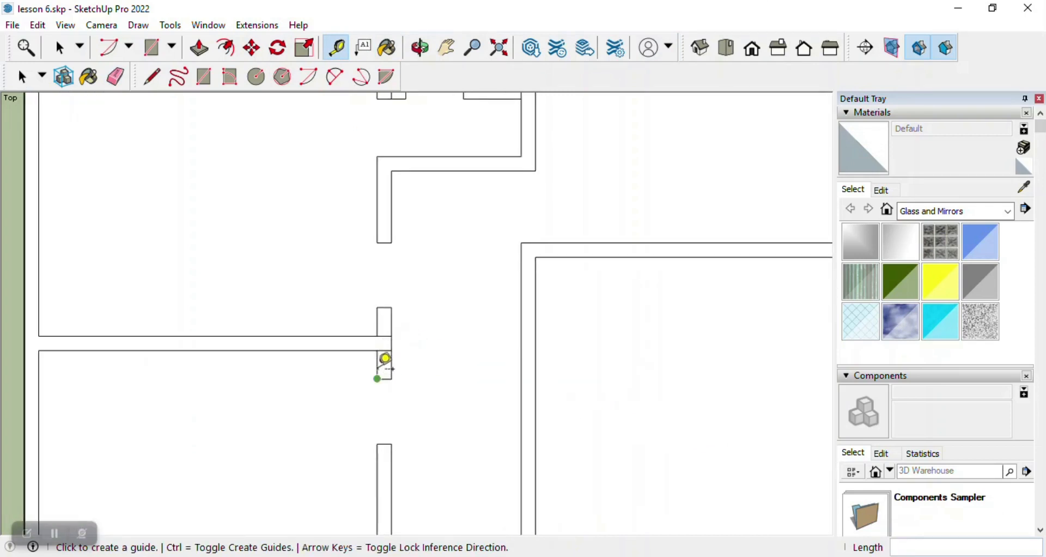
{"action": "scroll", "coordinate": [386, 361], "scroll_direction": "down", "scroll_amount": 2}
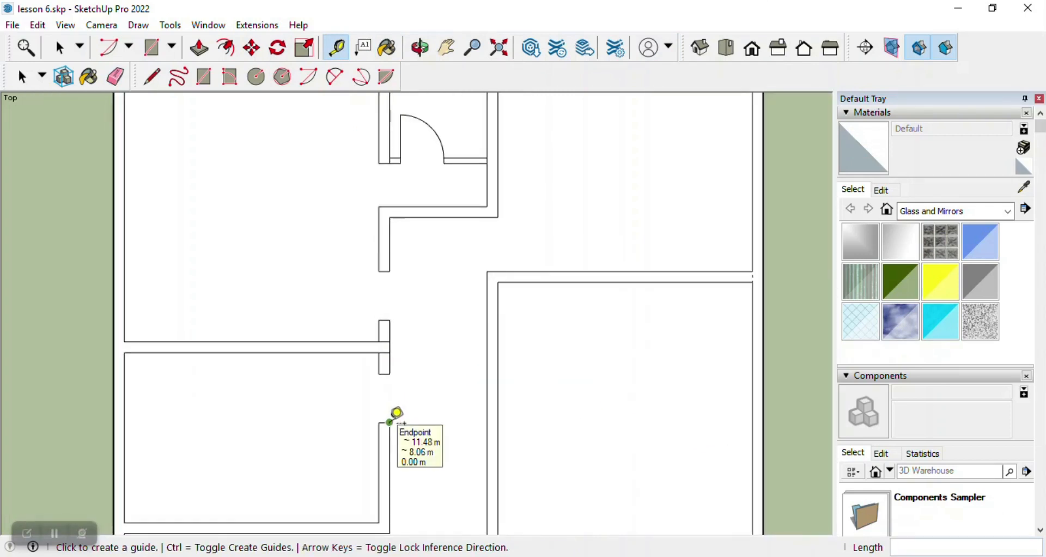
{"action": "scroll", "coordinate": [389, 417], "scroll_direction": "up", "scroll_amount": 2}
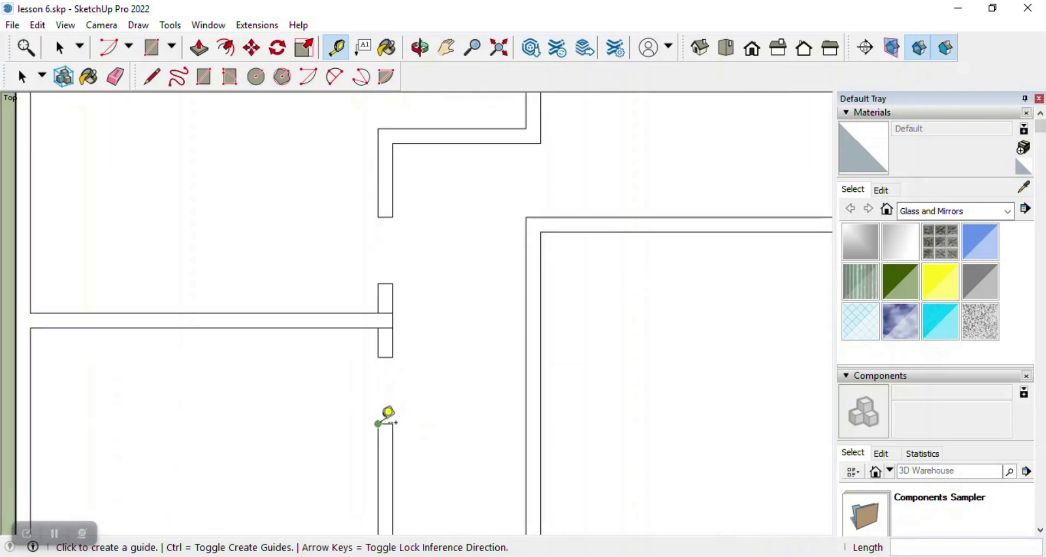
{"action": "scroll", "coordinate": [387, 415], "scroll_direction": "up", "scroll_amount": 1}
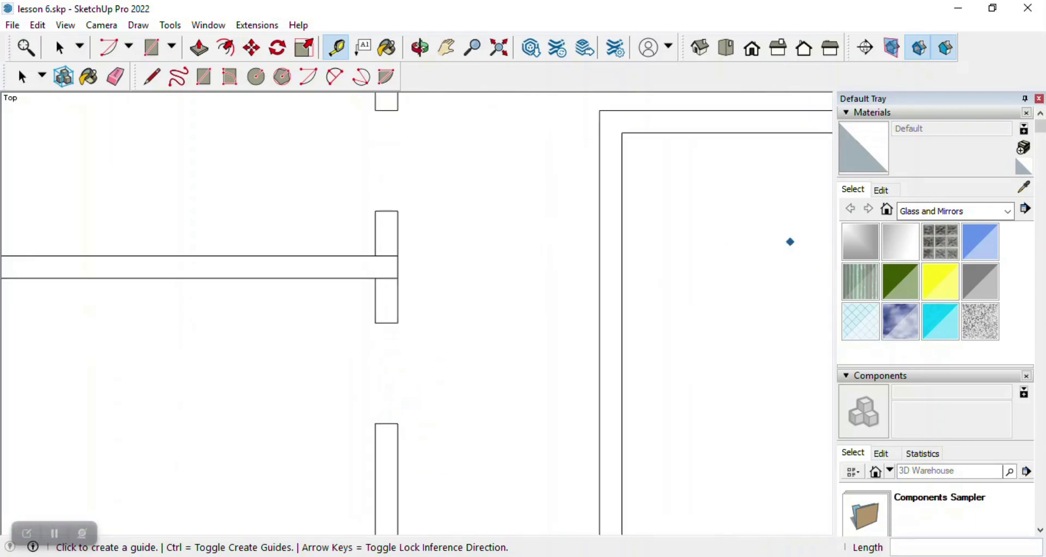
{"action": "left_click", "coordinate": [138, 25]}
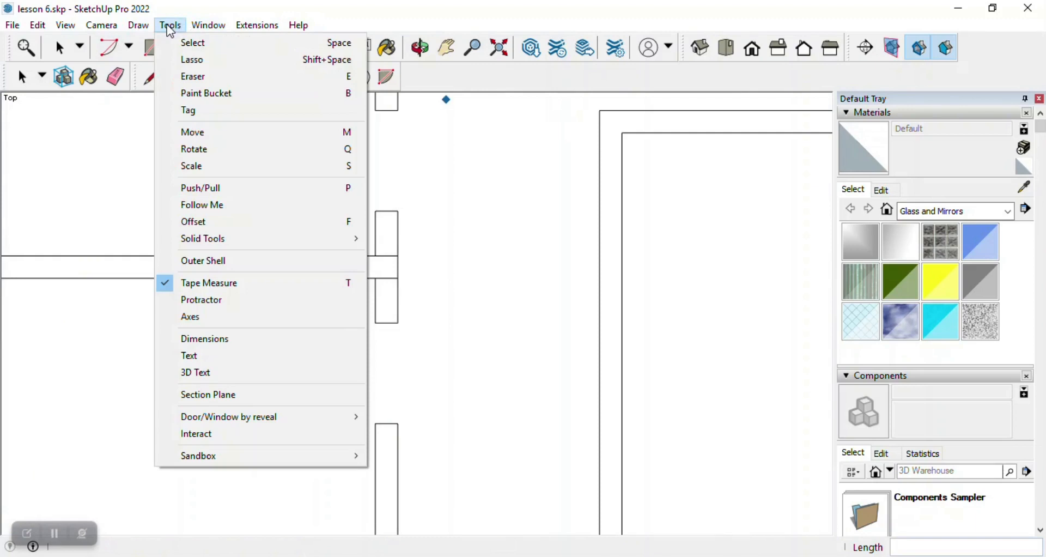
{"action": "left_click", "coordinate": [234, 339]}
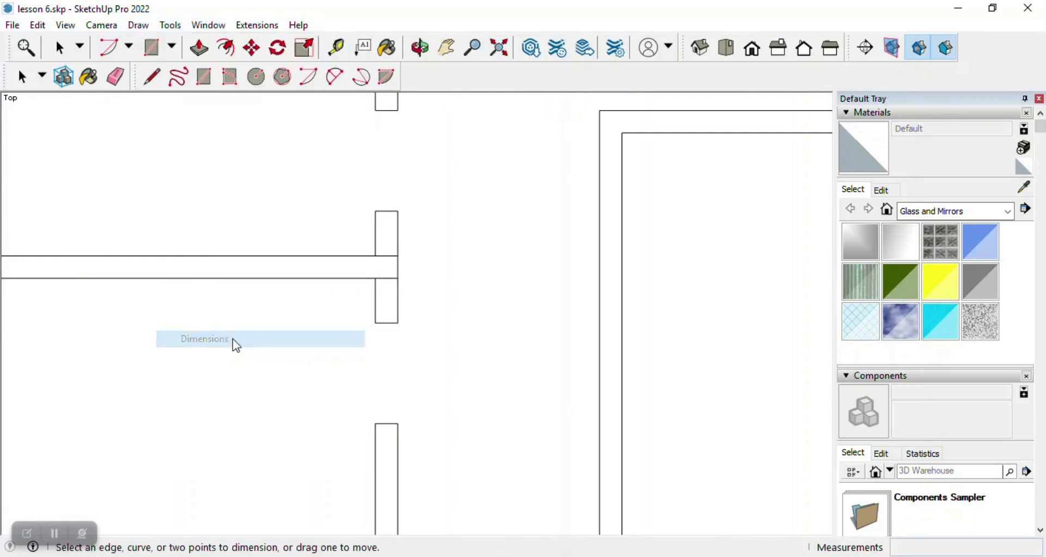
{"action": "left_click", "coordinate": [374, 423]}
{"action": "left_click", "coordinate": [376, 323]}
{"action": "left_click", "coordinate": [327, 320]}
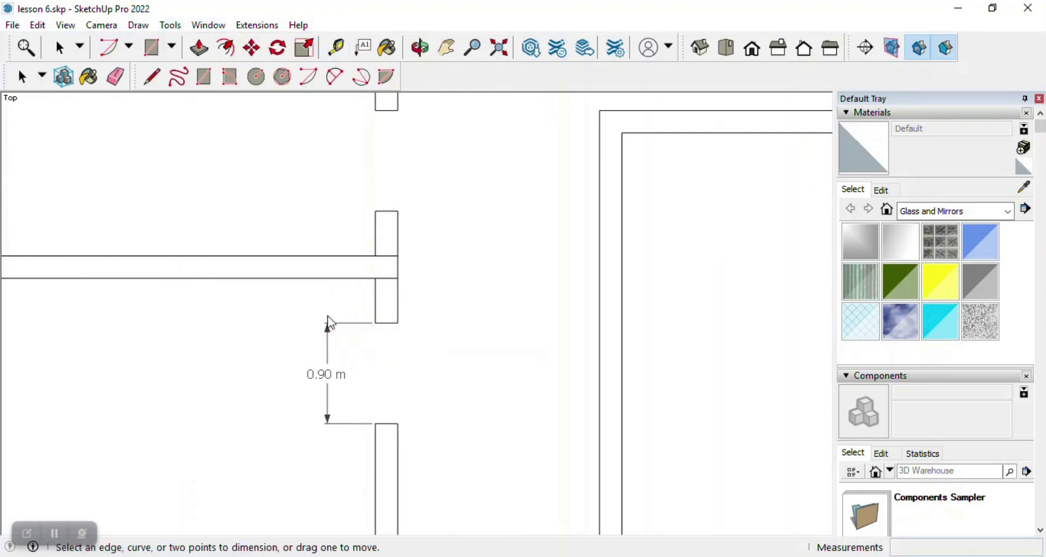
Dimension the short wall piece above the middle left room's door opening, placing the dimension on its corridor side.
{"action": "left_click", "coordinate": [376, 278]}
{"action": "left_click", "coordinate": [375, 323]}
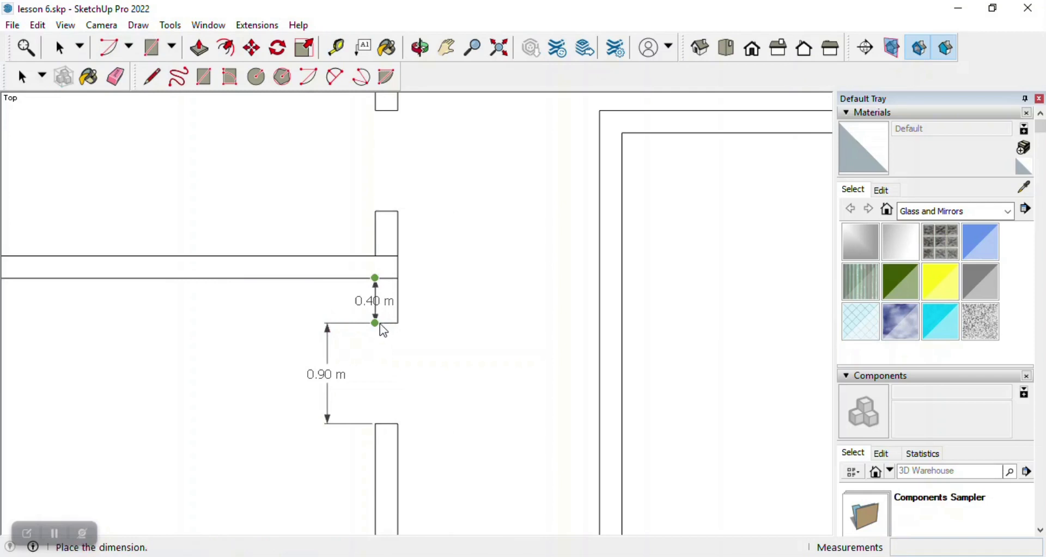
{"action": "left_click", "coordinate": [430, 326]}
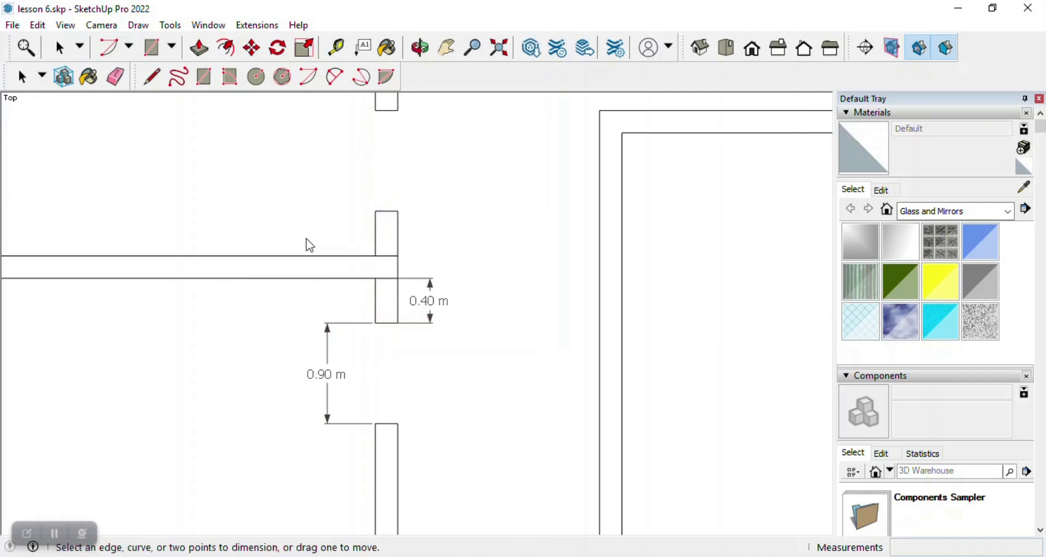
Examine the door openings throughout the floor plan, both from above and at an angle.
{"action": "scroll", "coordinate": [387, 251], "scroll_direction": "down", "scroll_amount": 2}
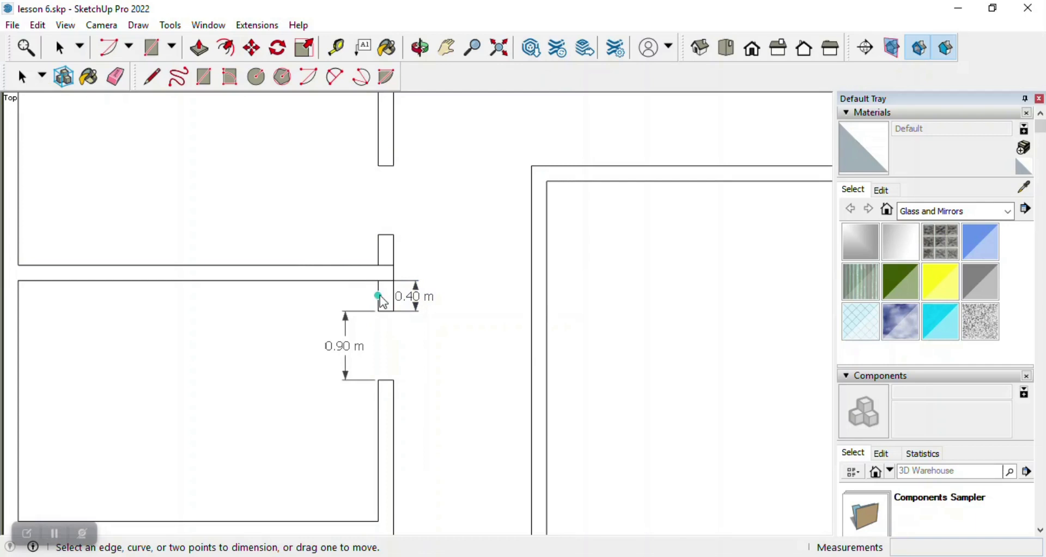
{"action": "scroll", "coordinate": [408, 295], "scroll_direction": "down", "scroll_amount": 3}
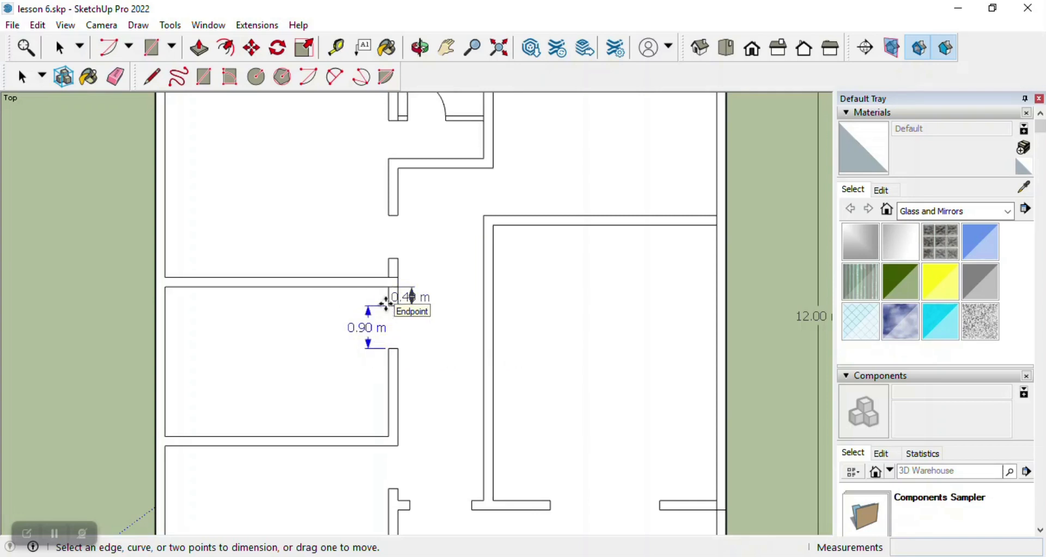
{"action": "scroll", "coordinate": [408, 298], "scroll_direction": "down", "scroll_amount": 3}
{"action": "scroll", "coordinate": [353, 325], "scroll_direction": "up", "scroll_amount": 3}
{"action": "scroll", "coordinate": [353, 325], "scroll_direction": "up", "scroll_amount": 1}
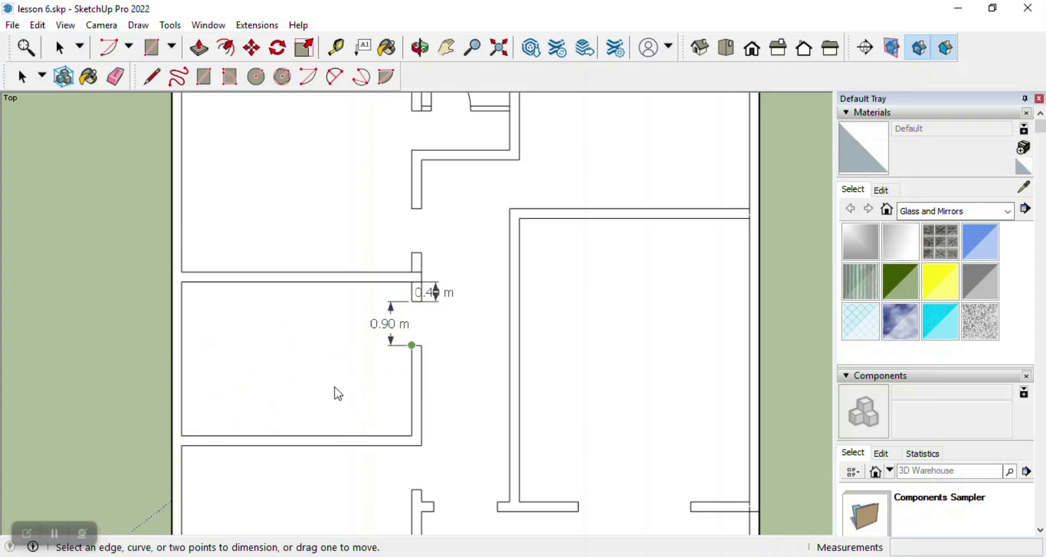
{"action": "scroll", "coordinate": [536, 325], "scroll_direction": "down", "scroll_amount": 3}
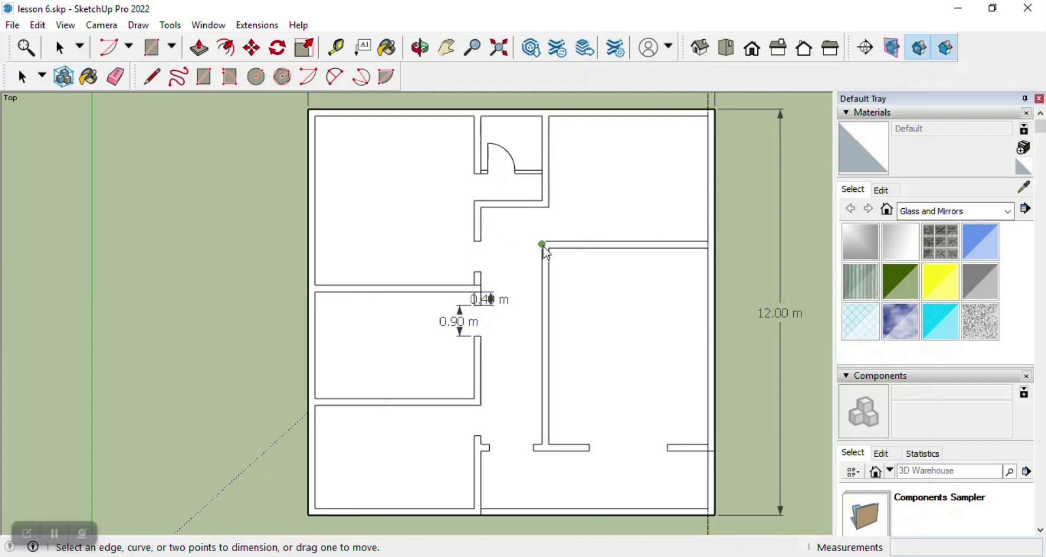
{"action": "scroll", "coordinate": [549, 210], "scroll_direction": "up", "scroll_amount": 2}
{"action": "left_click", "coordinate": [547, 210]}
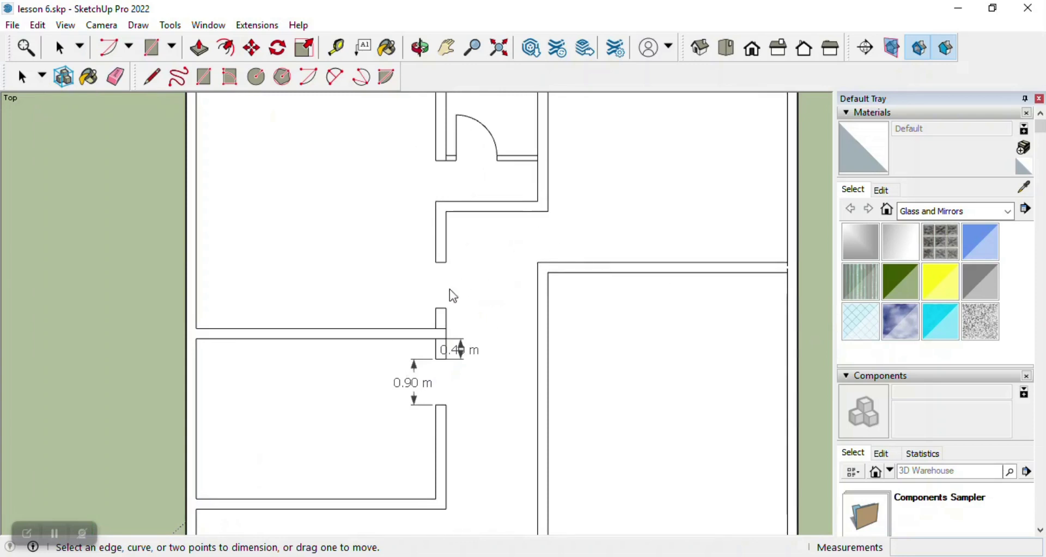
{"action": "scroll", "coordinate": [452, 299], "scroll_direction": "down", "scroll_amount": 1}
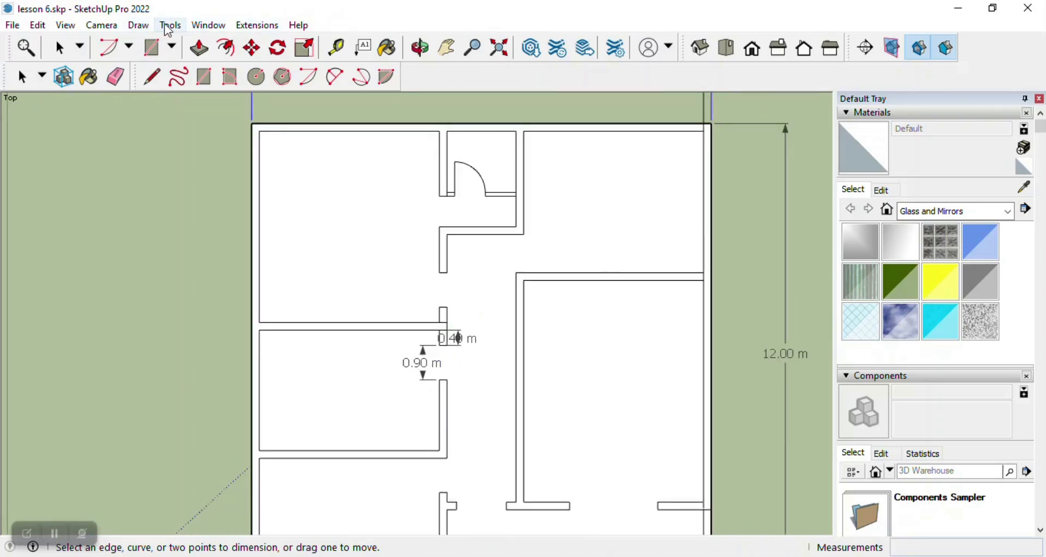
{"action": "left_click", "coordinate": [182, 28]}
{"action": "left_click", "coordinate": [180, 27]}
{"action": "left_click", "coordinate": [180, 27]}
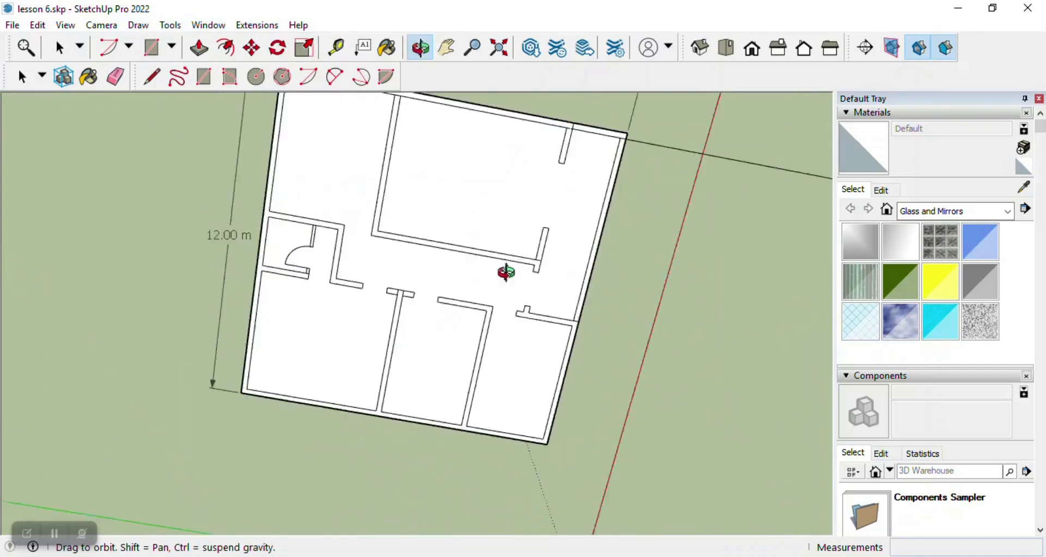
{"action": "middle_click_drag", "start_coordinate": [505, 272], "coordinate": [614, 180]}
{"action": "left_click_drag", "start_coordinate": [613, 179], "coordinate": [610, 182]}
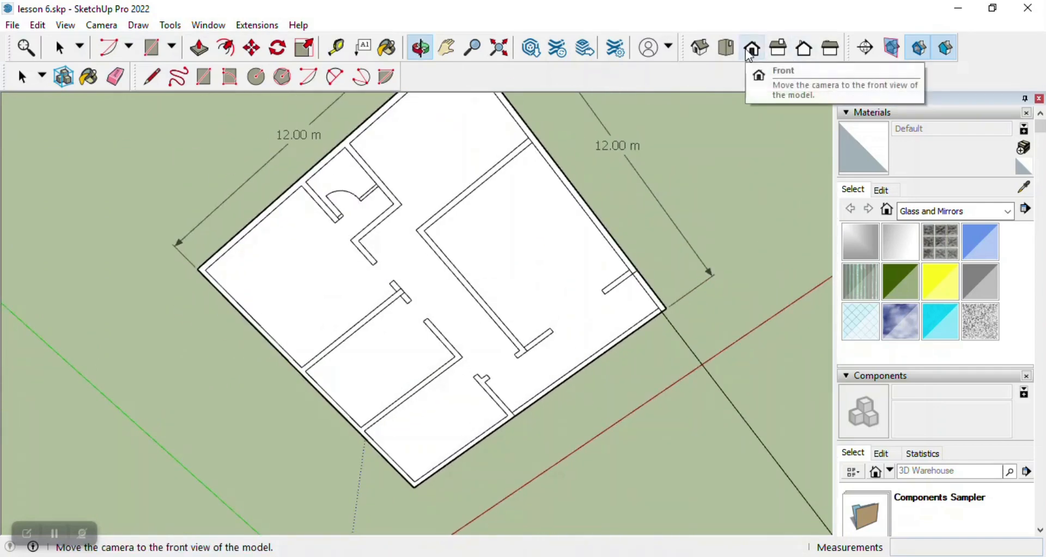
Add a text label reading "Master bed room" to the upper left room in the top view.
{"action": "left_click", "coordinate": [729, 51]}
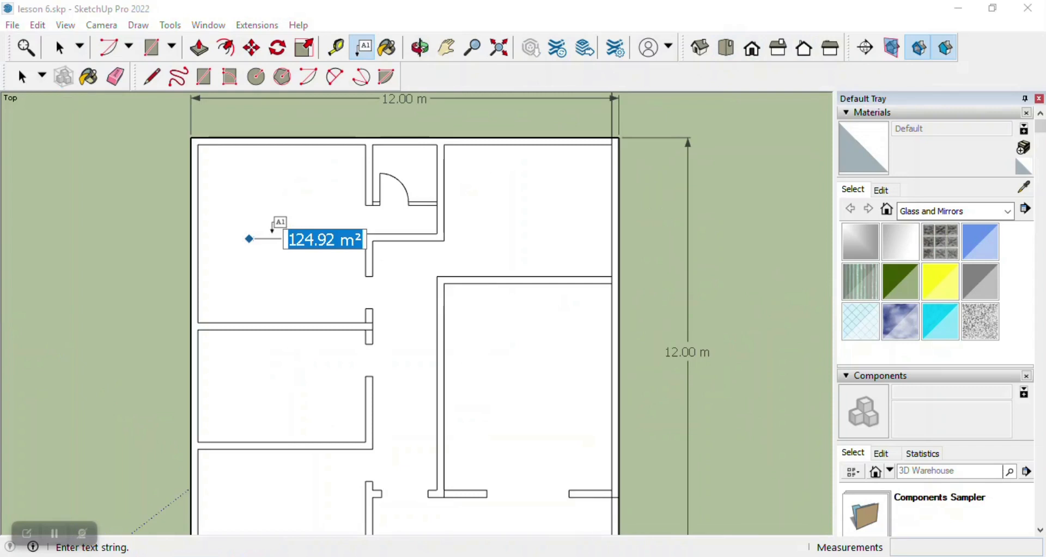
{"action": "type", "text": "m"}
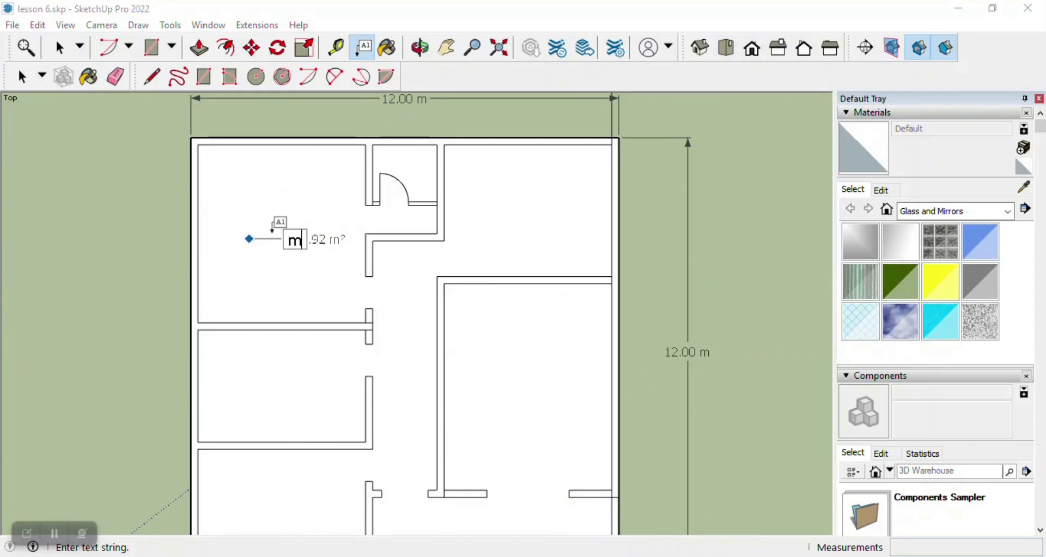
{"action": "type", "text": "ast"}
{"action": "key", "text": "BackSpace"}
{"action": "key", "text": "BackSpace"}
{"action": "key", "text": "BackSpace"}
{"action": "key", "text": "BackSpace"}
{"action": "type", "text": "Master bed roo"}
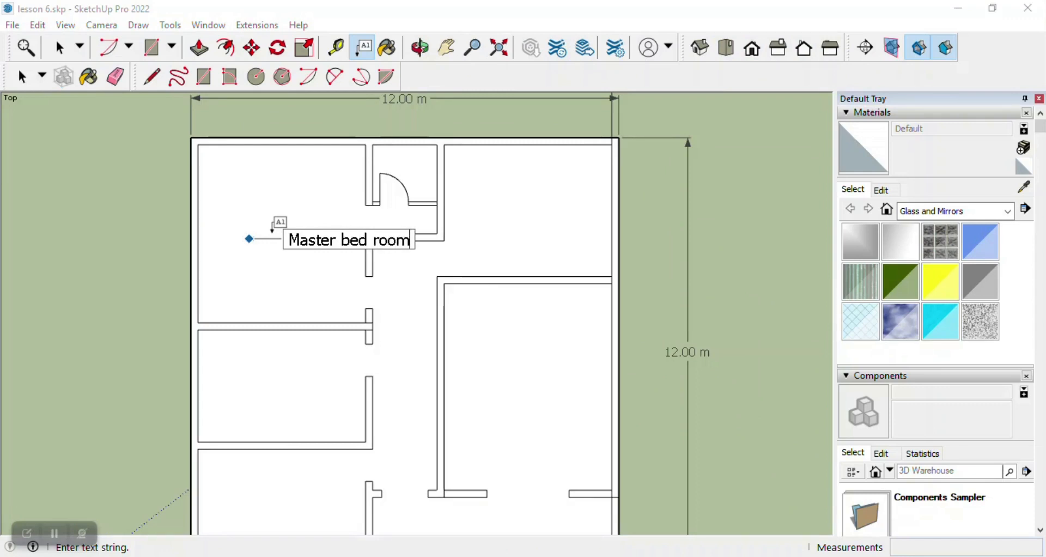
{"action": "type", "text": "m"}
{"action": "left_click", "coordinate": [22, 77]}
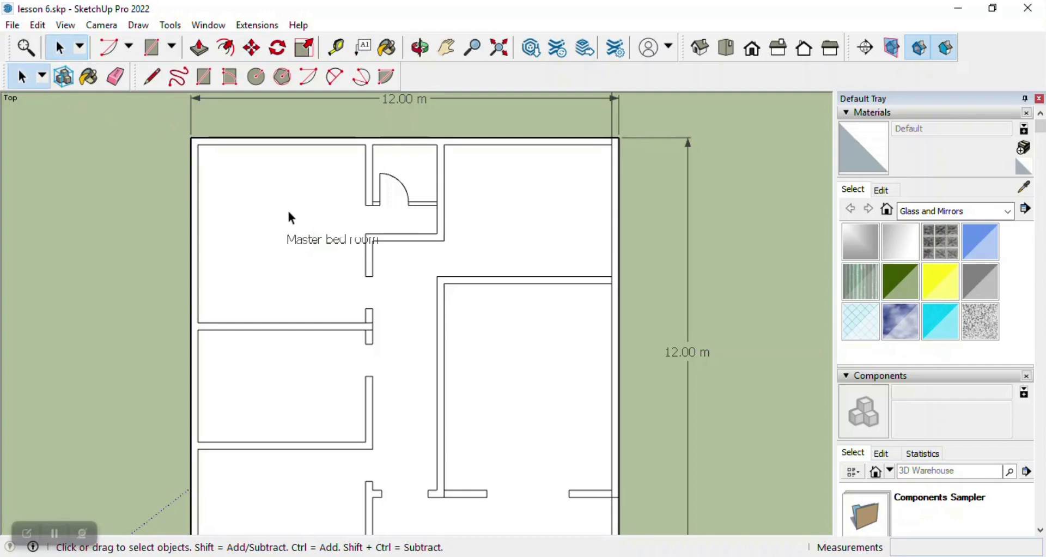
Move the "Master bed room" label about 1.20 m to the left so it sits within its room, then deselect it.
{"action": "left_click", "coordinate": [252, 48]}
{"action": "left_click", "coordinate": [326, 246]}
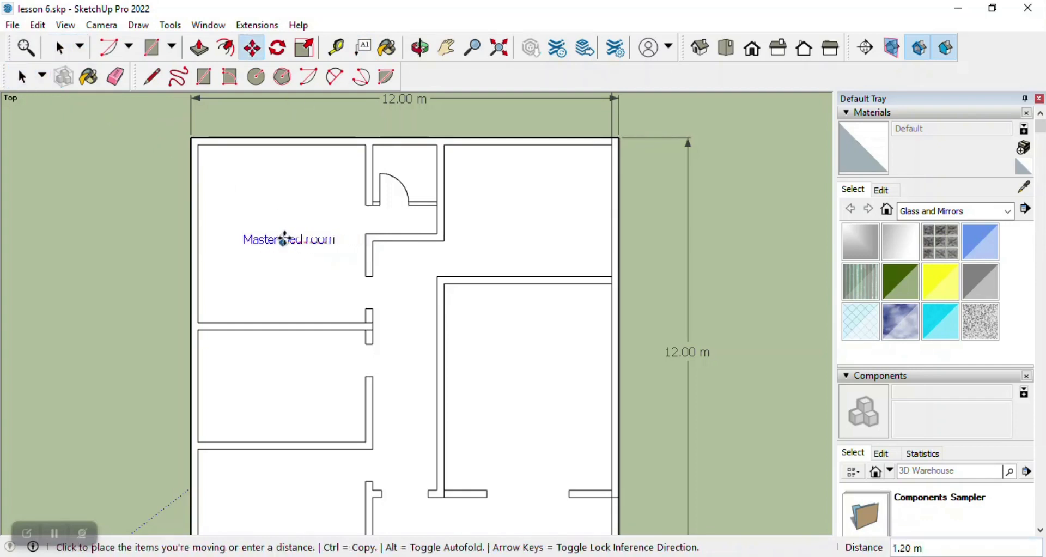
{"action": "left_click", "coordinate": [282, 246]}
{"action": "left_click", "coordinate": [59, 48]}
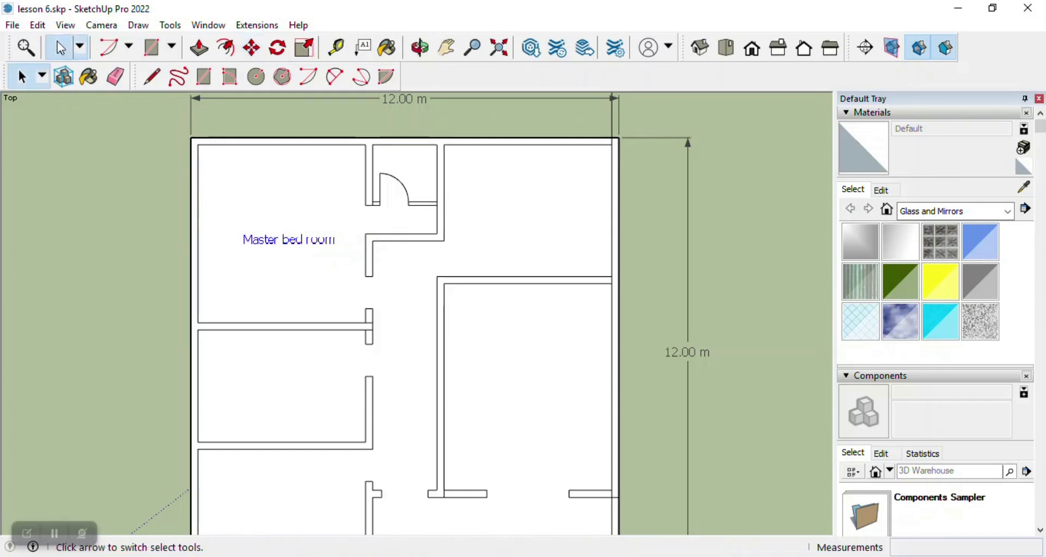
{"action": "scroll", "coordinate": [275, 212], "scroll_direction": "up", "scroll_amount": 2}
{"action": "left_click", "coordinate": [88, 180]}
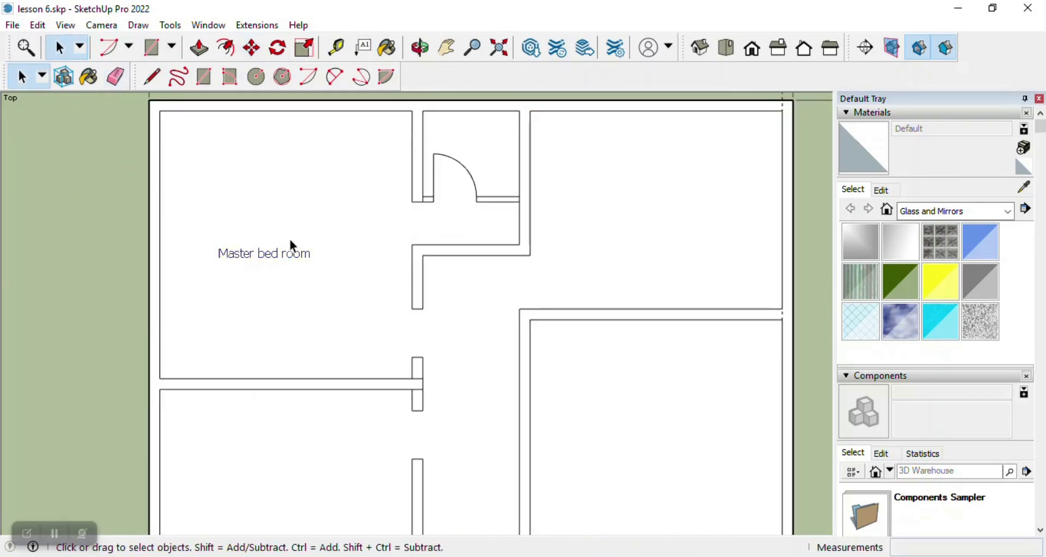
Examine the floor plan and its room label at different zoom levels, from above and at a low angle.
{"action": "scroll", "coordinate": [305, 251], "scroll_direction": "down", "scroll_amount": 2}
{"action": "scroll", "coordinate": [374, 221], "scroll_direction": "down", "scroll_amount": 2}
{"action": "scroll", "coordinate": [369, 243], "scroll_direction": "up", "scroll_amount": 3}
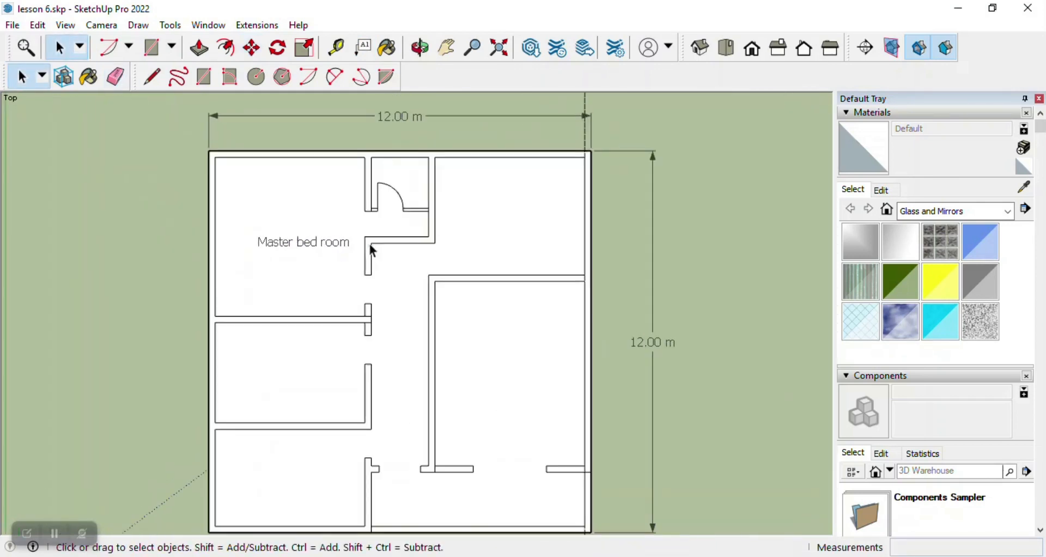
{"action": "scroll", "coordinate": [335, 155], "scroll_direction": "down", "scroll_amount": 1}
{"action": "scroll", "coordinate": [335, 155], "scroll_direction": "up", "scroll_amount": 1}
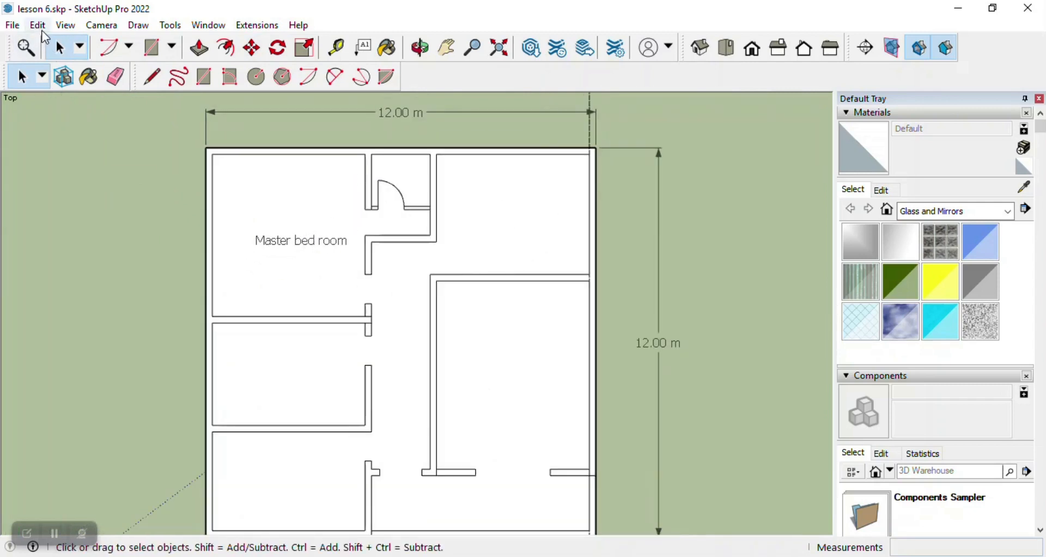
{"action": "scroll", "coordinate": [267, 114], "scroll_direction": "down", "scroll_amount": 1}
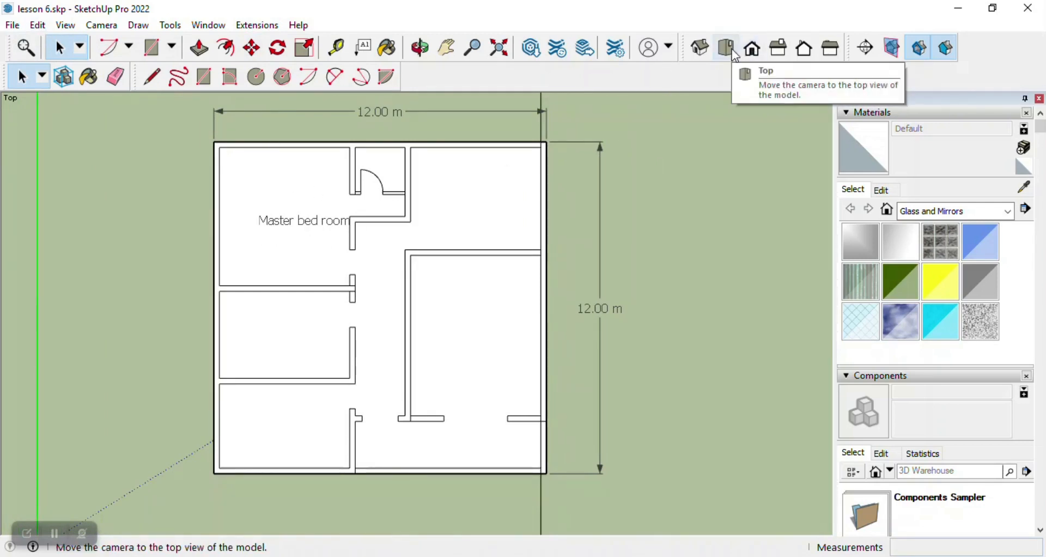
{"action": "left_click", "coordinate": [500, 49]}
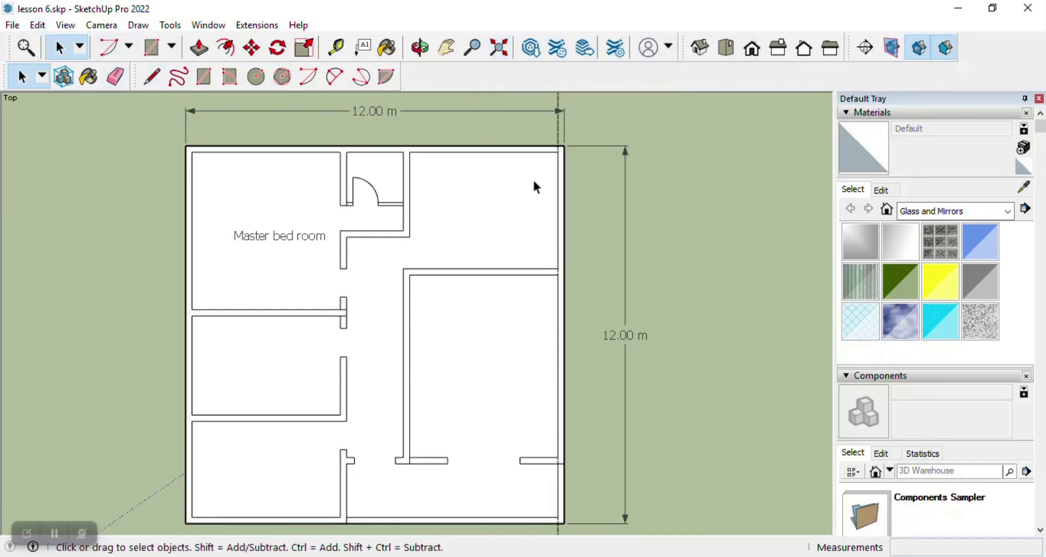
{"action": "left_click", "coordinate": [420, 48]}
{"action": "left_click_drag", "start_coordinate": [201, 390], "coordinate": [264, 228]}
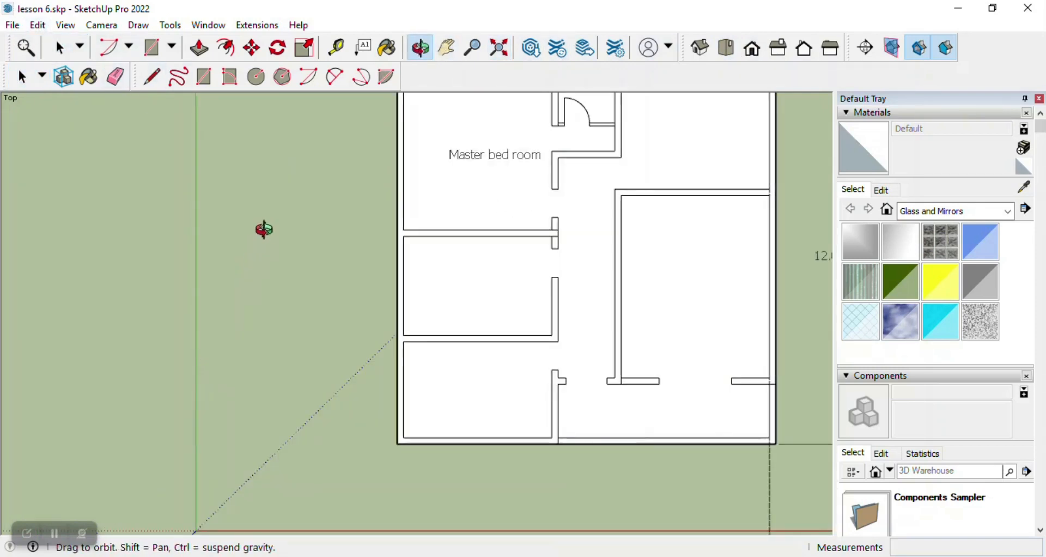
{"action": "scroll", "coordinate": [257, 399], "scroll_direction": "down", "scroll_amount": 3}
{"action": "left_click_drag", "start_coordinate": [257, 400], "coordinate": [407, 295]}
{"action": "scroll", "coordinate": [405, 260], "scroll_direction": "up", "scroll_amount": 4}
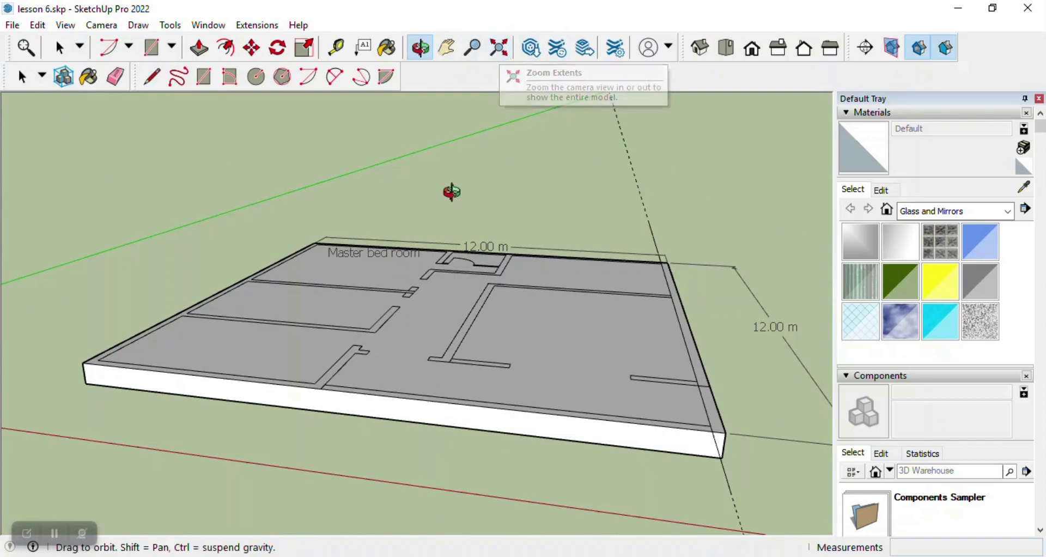
{"action": "left_click", "coordinate": [499, 47]}
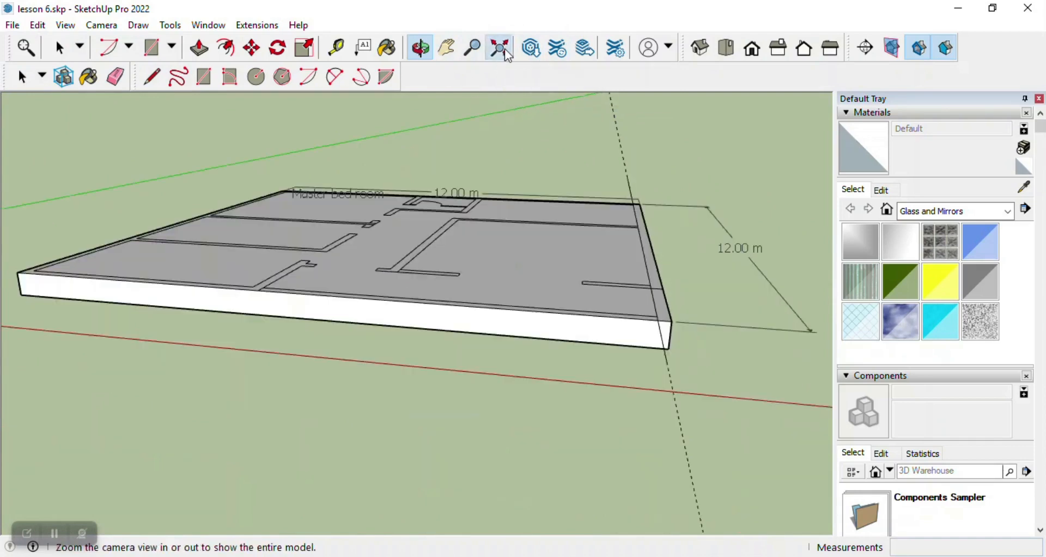
Place 3D text reading "BED ROOM", 0.25 m high and extruded 0.03 m, in the large right room from the top view.
{"action": "left_click", "coordinate": [700, 54]}
{"action": "left_click", "coordinate": [723, 49]}
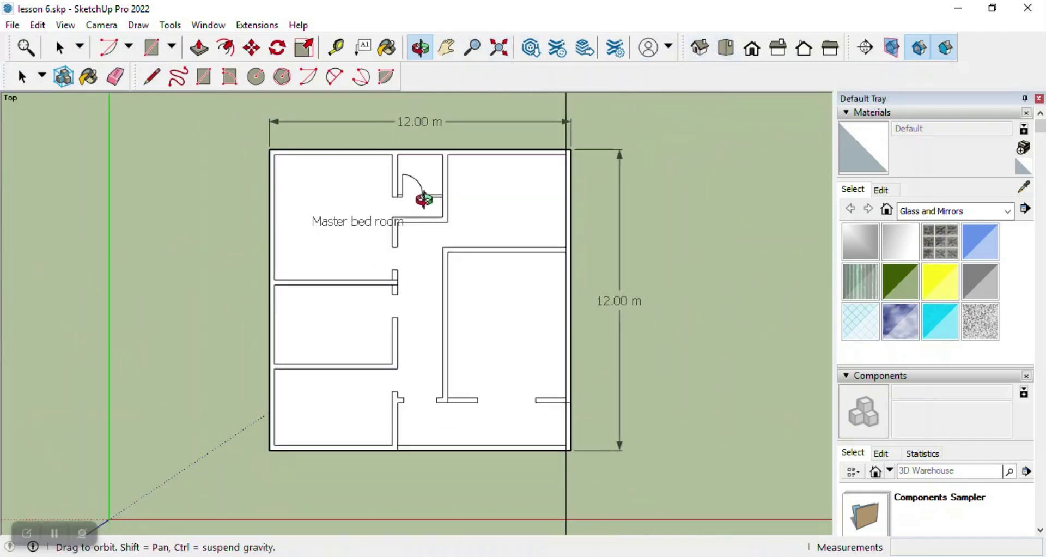
{"action": "scroll", "coordinate": [412, 219], "scroll_direction": "up", "scroll_amount": 2}
{"action": "scroll", "coordinate": [415, 206], "scroll_direction": "down", "scroll_amount": 1}
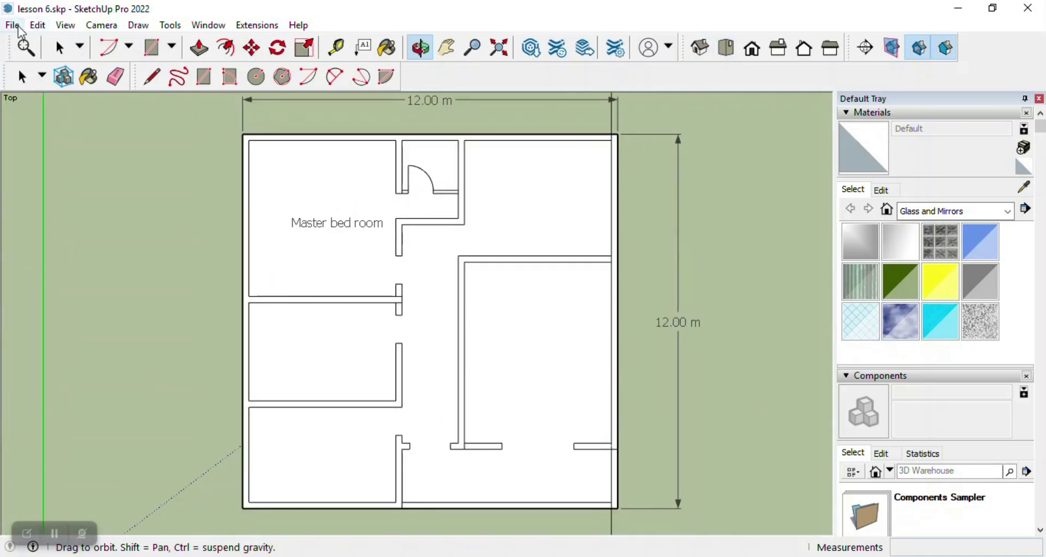
{"action": "left_click", "coordinate": [167, 27]}
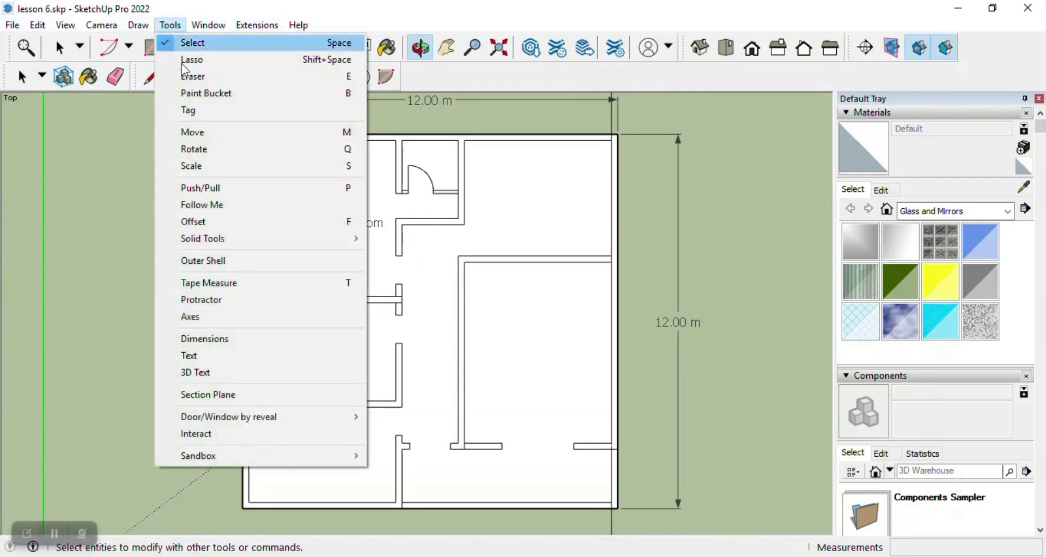
{"action": "left_click", "coordinate": [206, 371]}
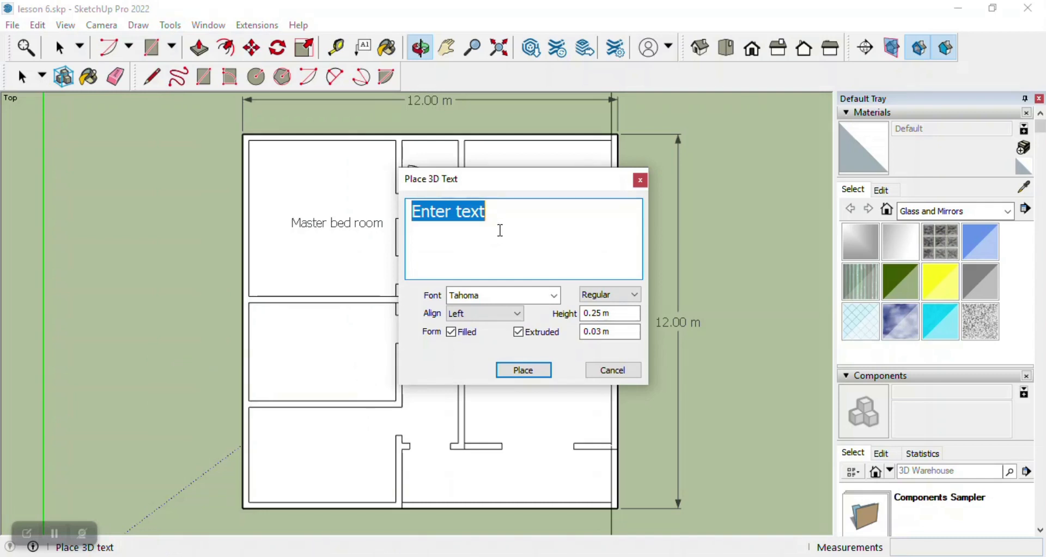
{"action": "type", "text": "BED ROOM"}
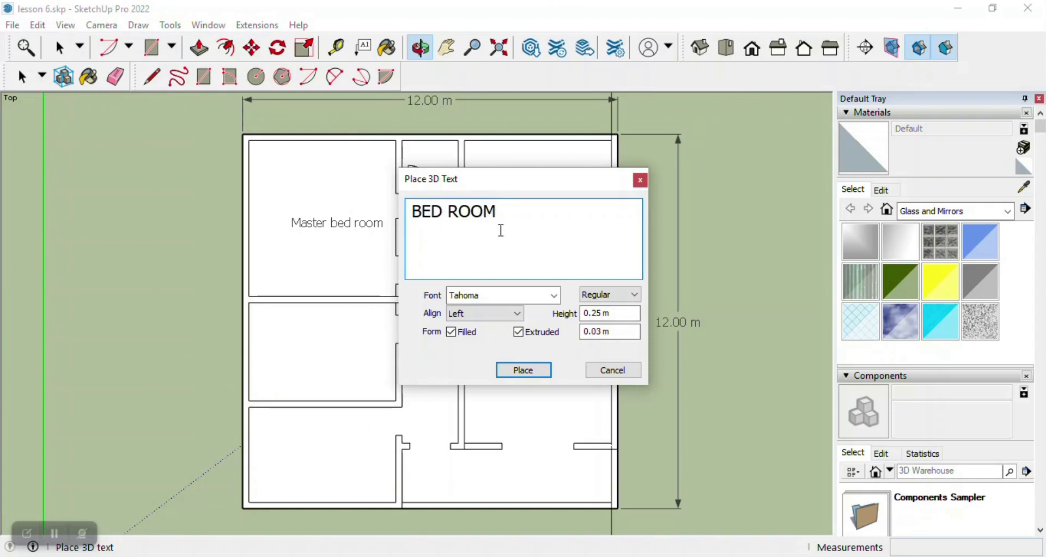
{"action": "left_click", "coordinate": [523, 370]}
{"action": "left_click", "coordinate": [521, 366]}
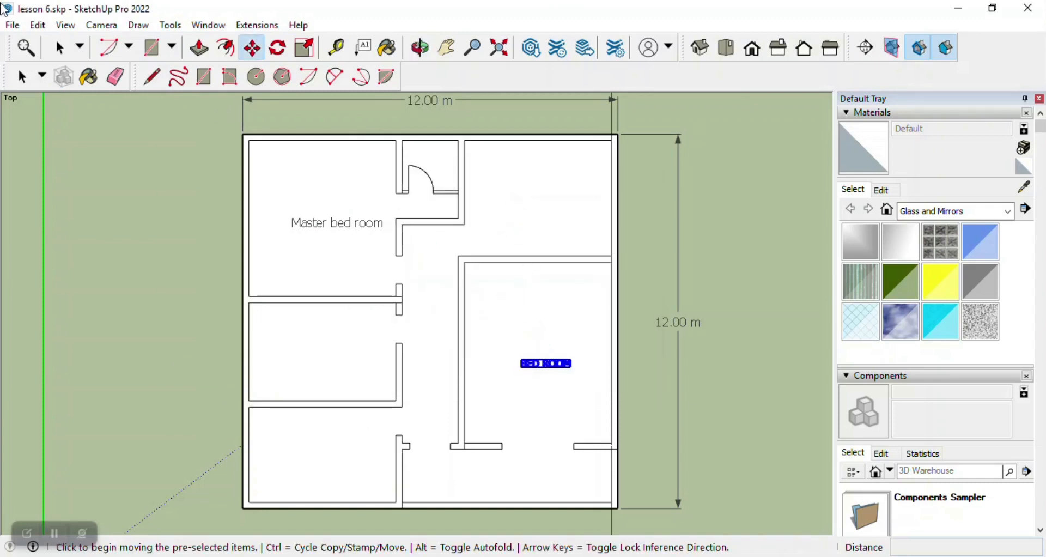
Move the "BED ROOM" 3D text from the large right room to the middle of the upper right room and deselect it.
{"action": "left_click", "coordinate": [60, 47]}
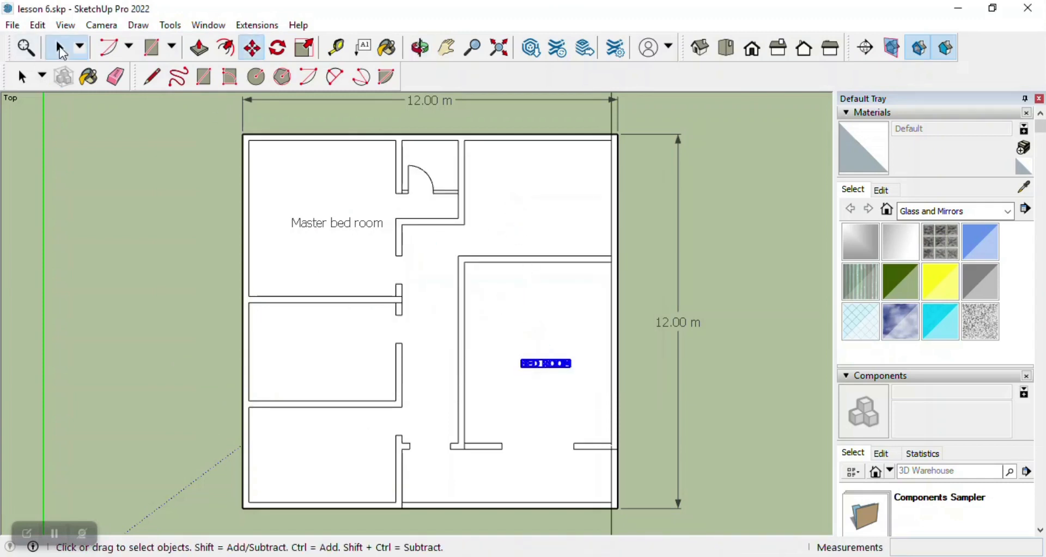
{"action": "left_click", "coordinate": [252, 48]}
{"action": "left_click_drag", "start_coordinate": [543, 364], "coordinate": [545, 363]}
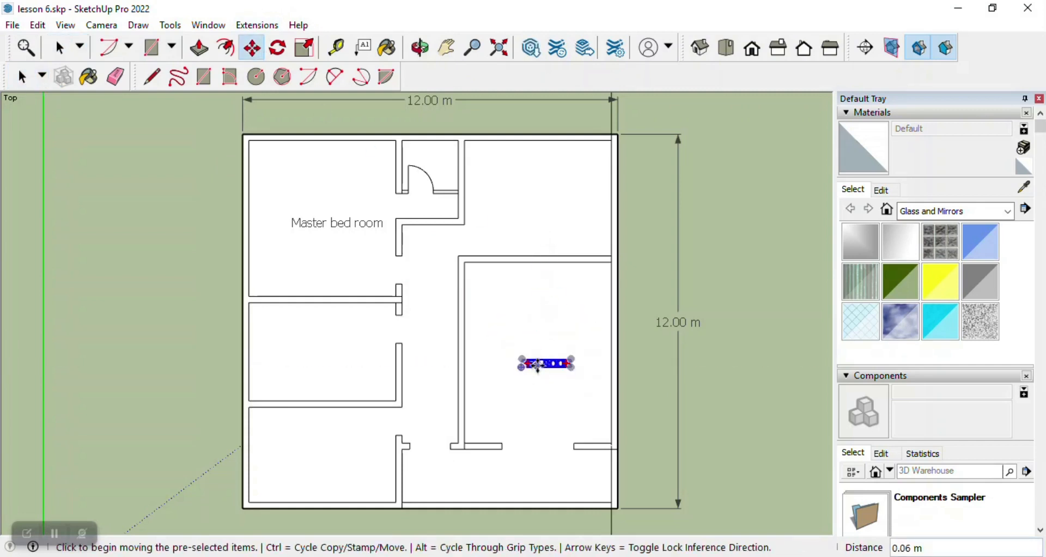
{"action": "left_click_drag", "start_coordinate": [533, 364], "coordinate": [533, 326]}
{"action": "left_click", "coordinate": [528, 227]}
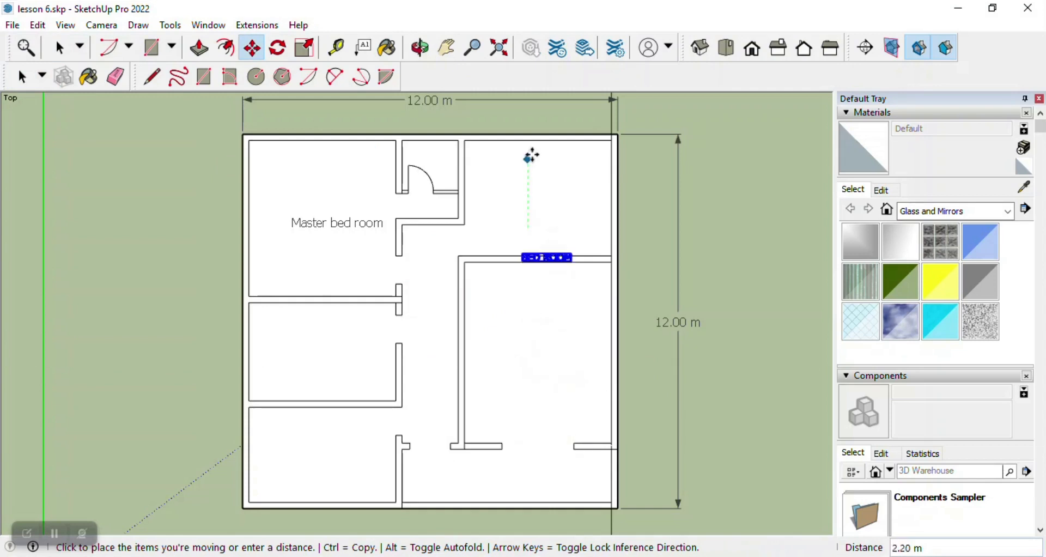
{"action": "left_click", "coordinate": [518, 105]}
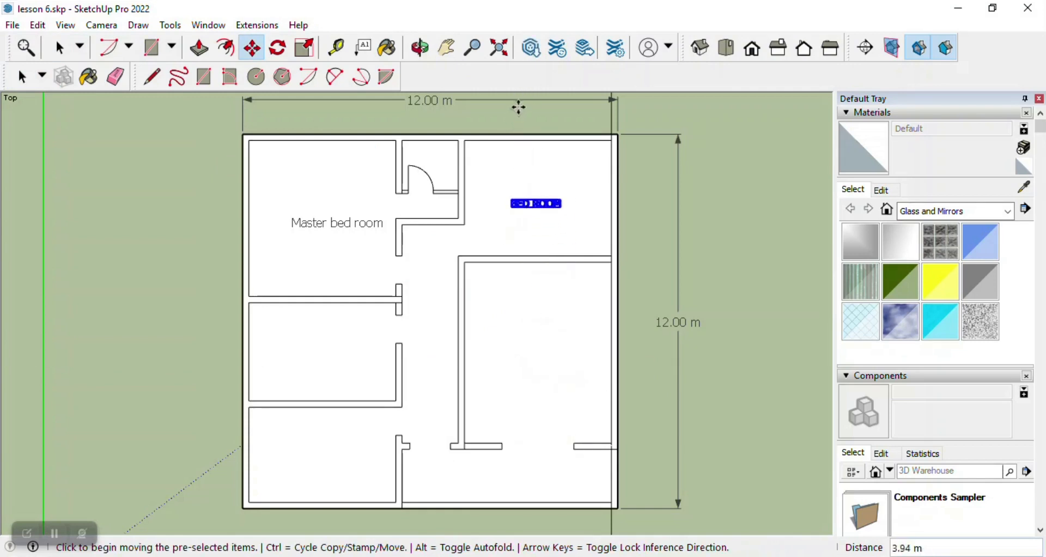
{"action": "left_click", "coordinate": [25, 77]}
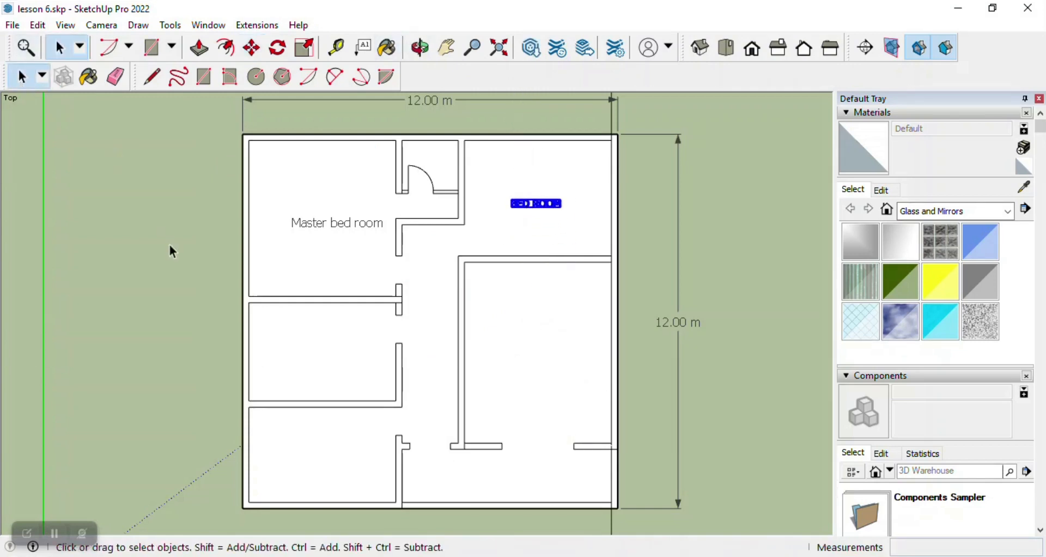
{"action": "left_click", "coordinate": [167, 251]}
Compare the "BED ROOM" 3D text with the "Master bed room" label at different zoom levels and from a tilted view.
{"action": "scroll", "coordinate": [553, 170], "scroll_direction": "up", "scroll_amount": 5}
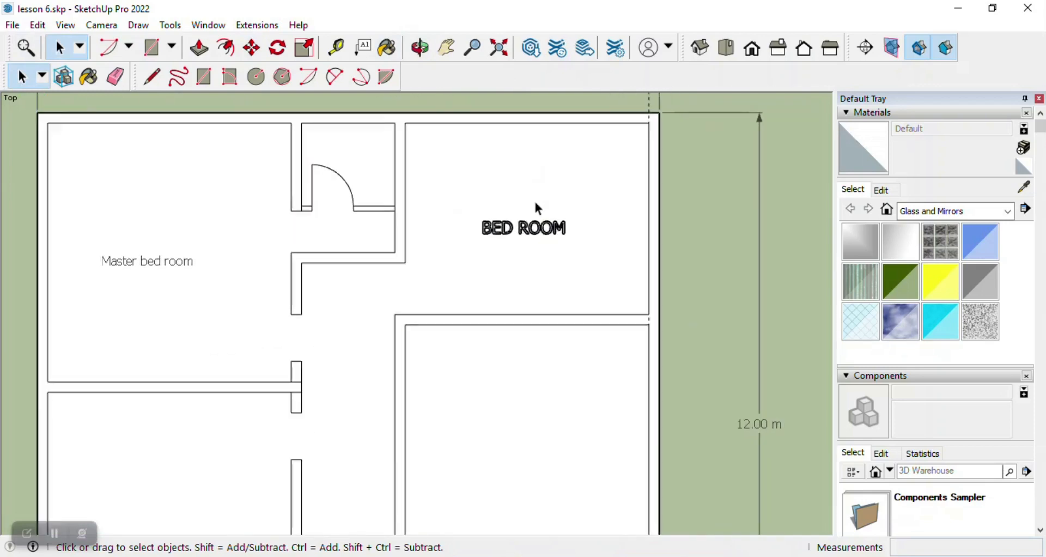
{"action": "scroll", "coordinate": [523, 223], "scroll_direction": "down", "scroll_amount": 5}
{"action": "scroll", "coordinate": [333, 231], "scroll_direction": "up", "scroll_amount": 3}
{"action": "scroll", "coordinate": [335, 238], "scroll_direction": "down", "scroll_amount": 4}
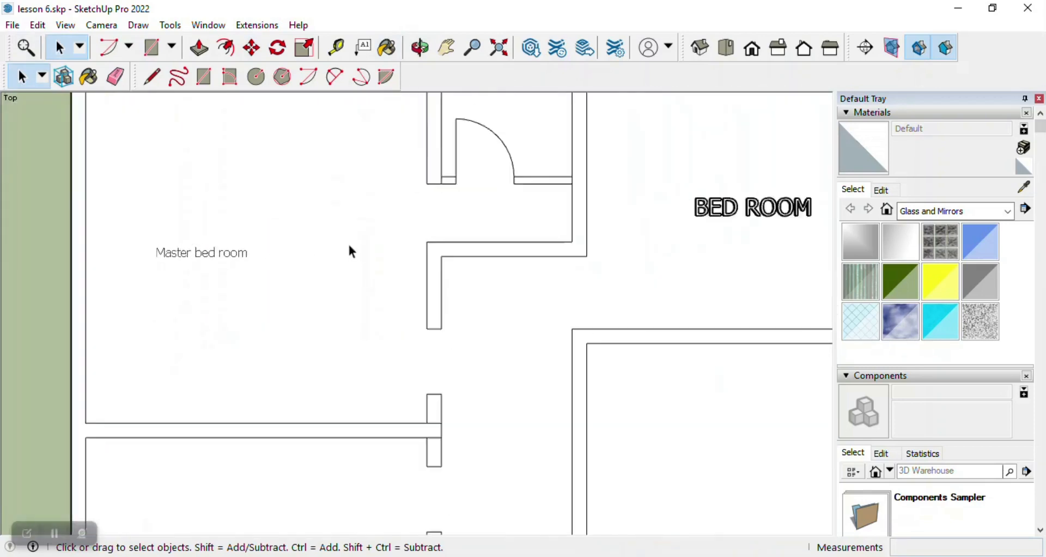
{"action": "scroll", "coordinate": [505, 233], "scroll_direction": "up", "scroll_amount": 3}
{"action": "scroll", "coordinate": [490, 229], "scroll_direction": "down", "scroll_amount": 4}
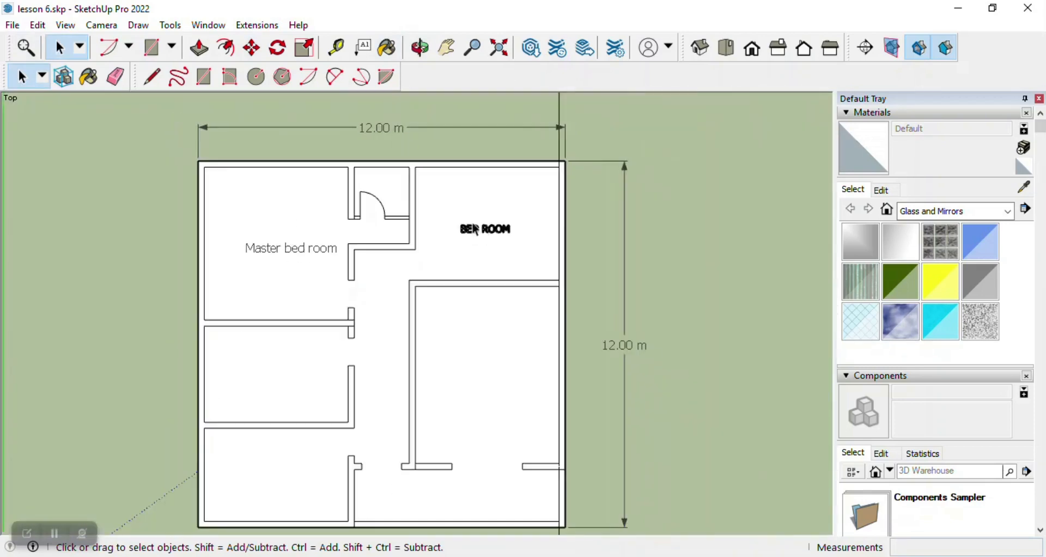
{"action": "scroll", "coordinate": [472, 225], "scroll_direction": "up", "scroll_amount": 2}
{"action": "scroll", "coordinate": [476, 224], "scroll_direction": "up", "scroll_amount": 1}
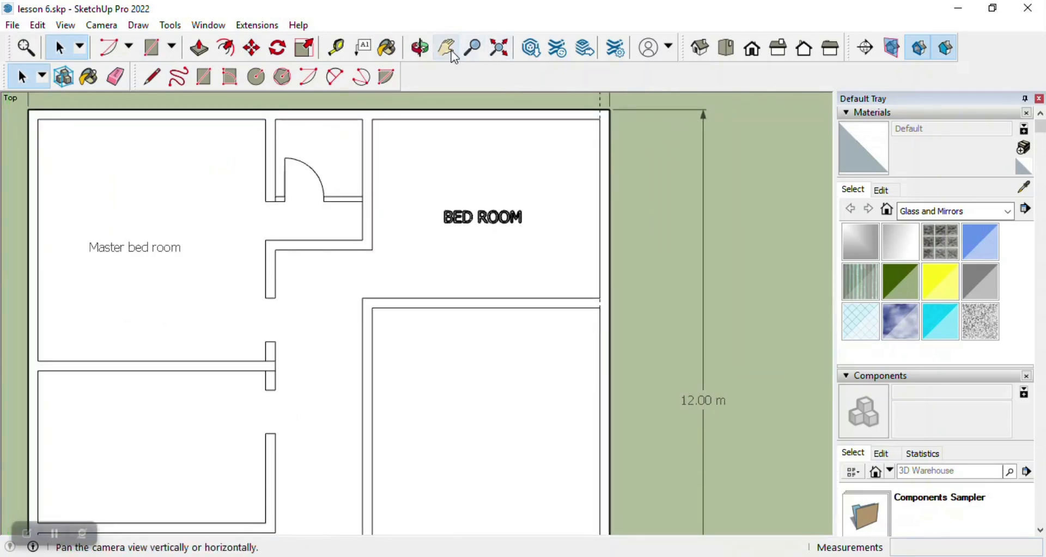
{"action": "left_click", "coordinate": [419, 48]}
{"action": "left_click_drag", "start_coordinate": [450, 213], "coordinate": [487, 279]}
{"action": "scroll", "coordinate": [484, 256], "scroll_direction": "down", "scroll_amount": 5}
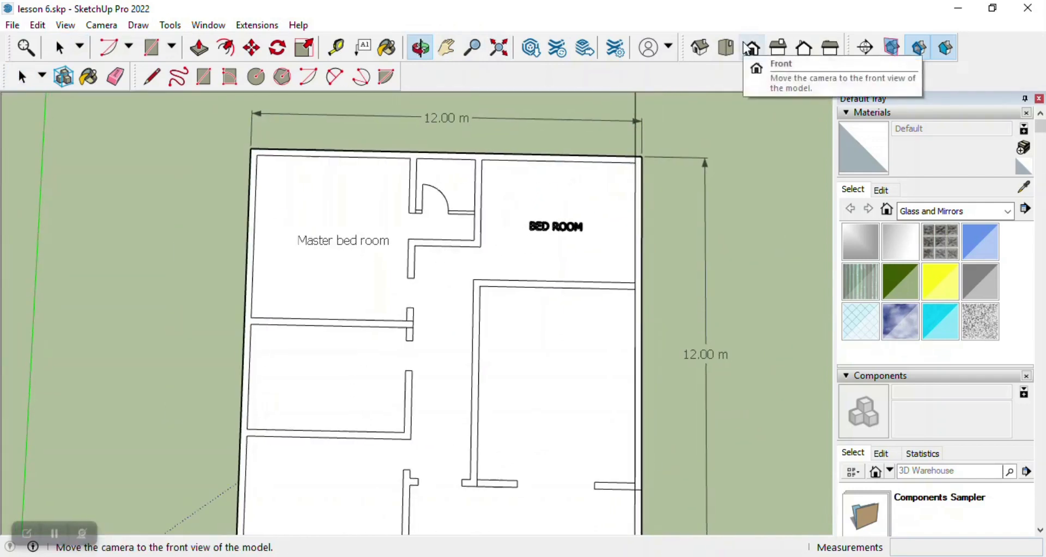
Switch to the top view and fit the whole floor plan in view.
{"action": "left_click", "coordinate": [726, 48]}
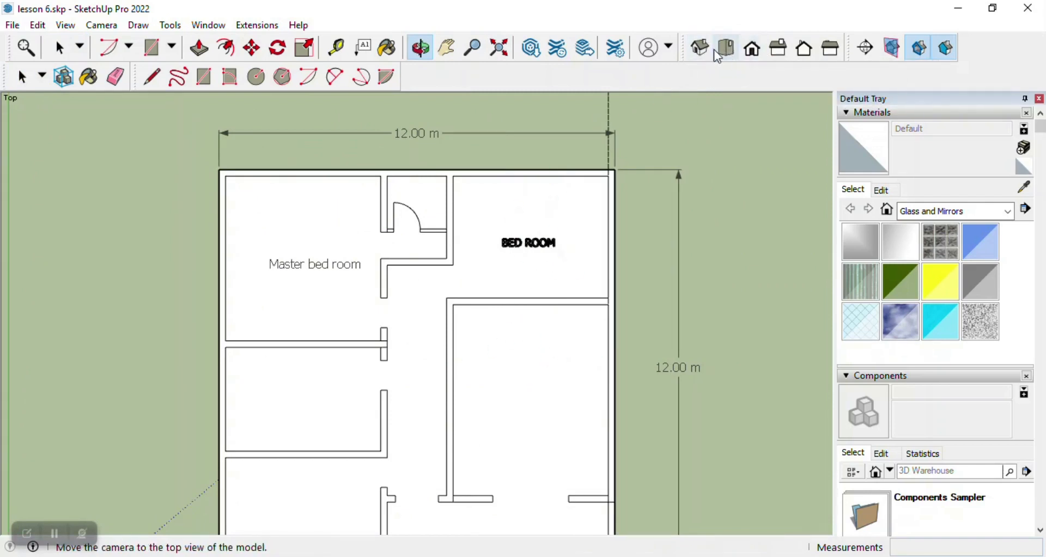
{"action": "left_click", "coordinate": [499, 48]}
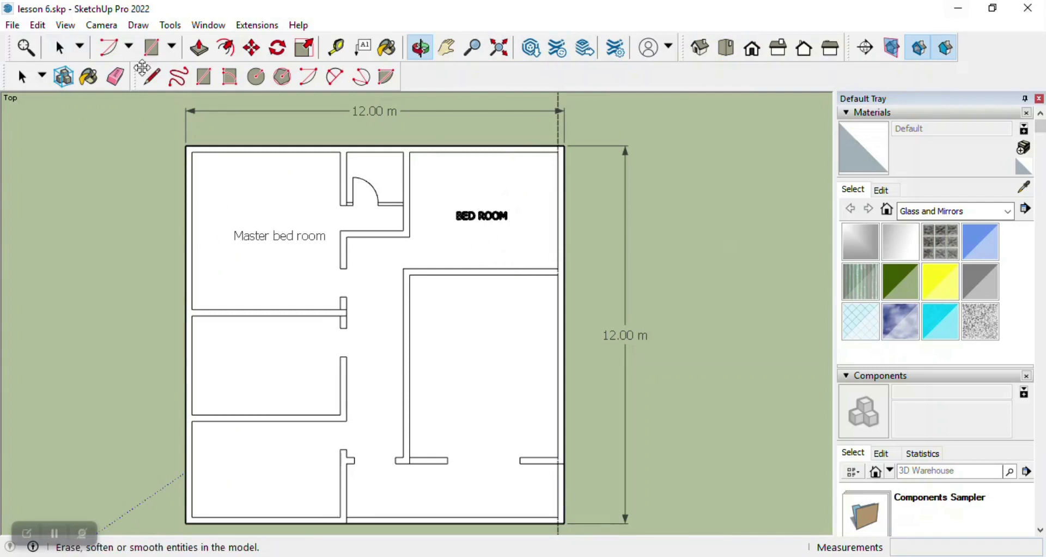
Dimension the master bedroom's inside length and width, placing the length dimension inside the room.
{"action": "left_click", "coordinate": [170, 25]}
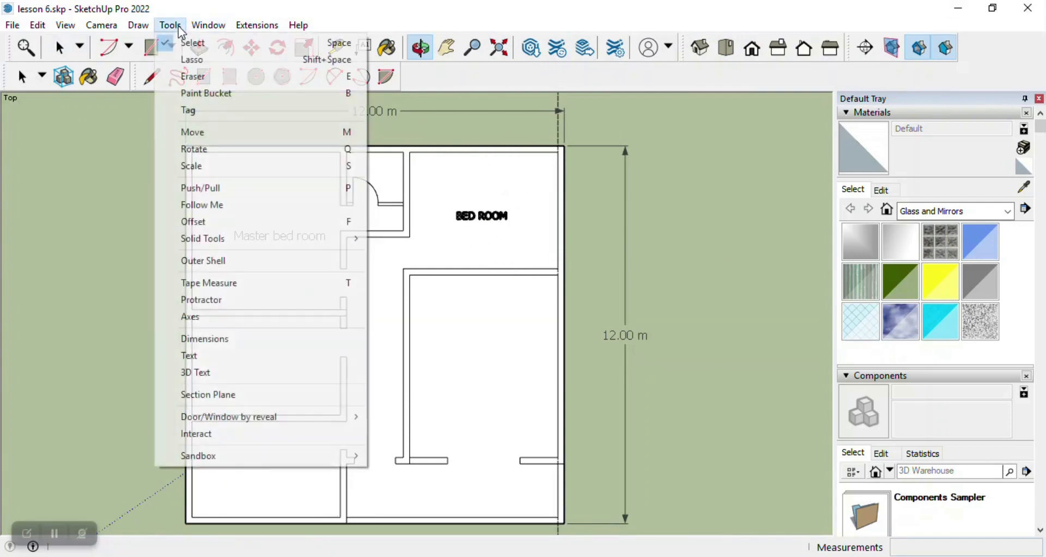
{"action": "left_click", "coordinate": [217, 338]}
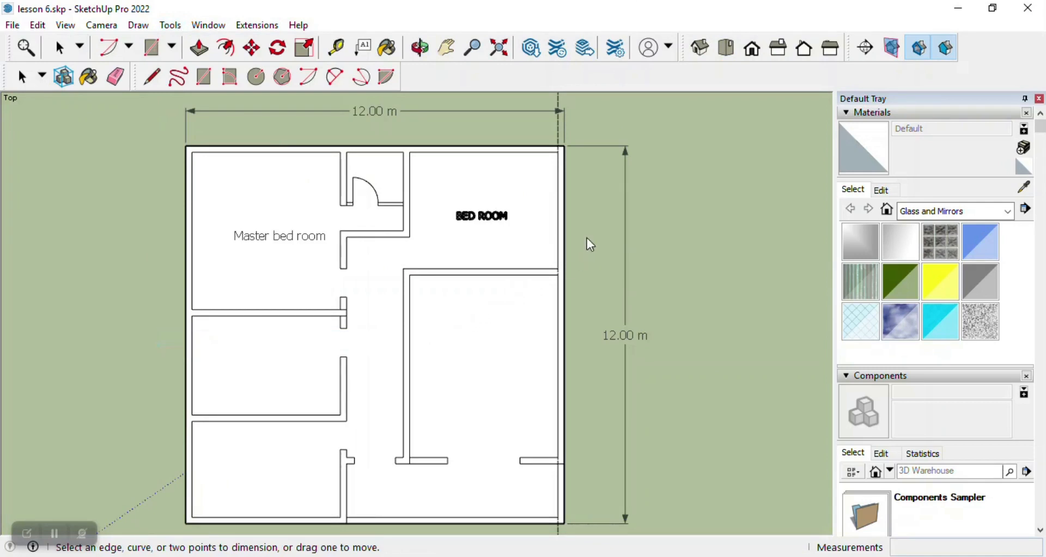
{"action": "scroll", "coordinate": [380, 175], "scroll_direction": "down", "scroll_amount": 1}
{"action": "left_click", "coordinate": [208, 154]}
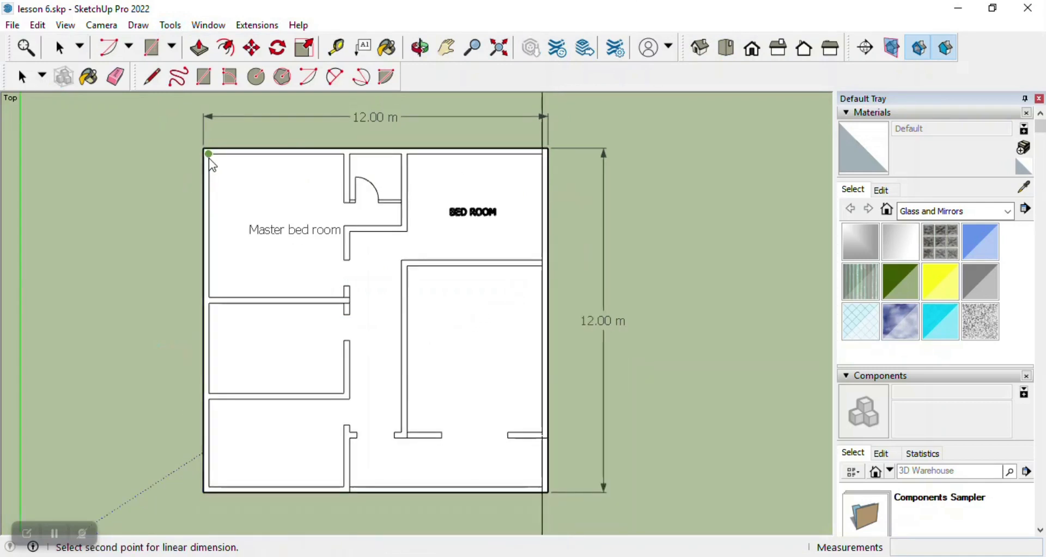
{"action": "left_click", "coordinate": [210, 297]}
{"action": "left_click", "coordinate": [241, 263]}
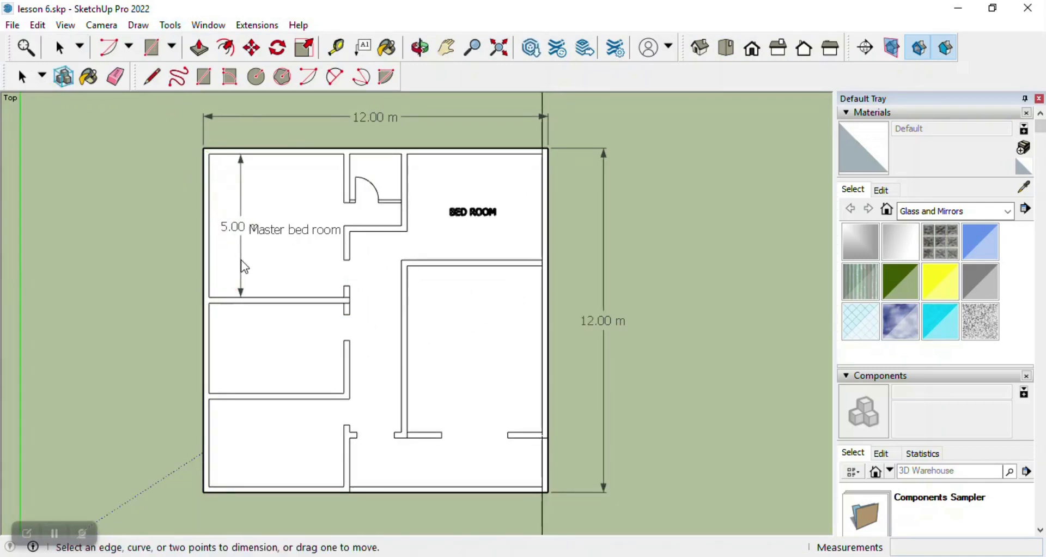
{"action": "left_click", "coordinate": [210, 154]}
{"action": "double_click", "coordinate": [344, 157]}
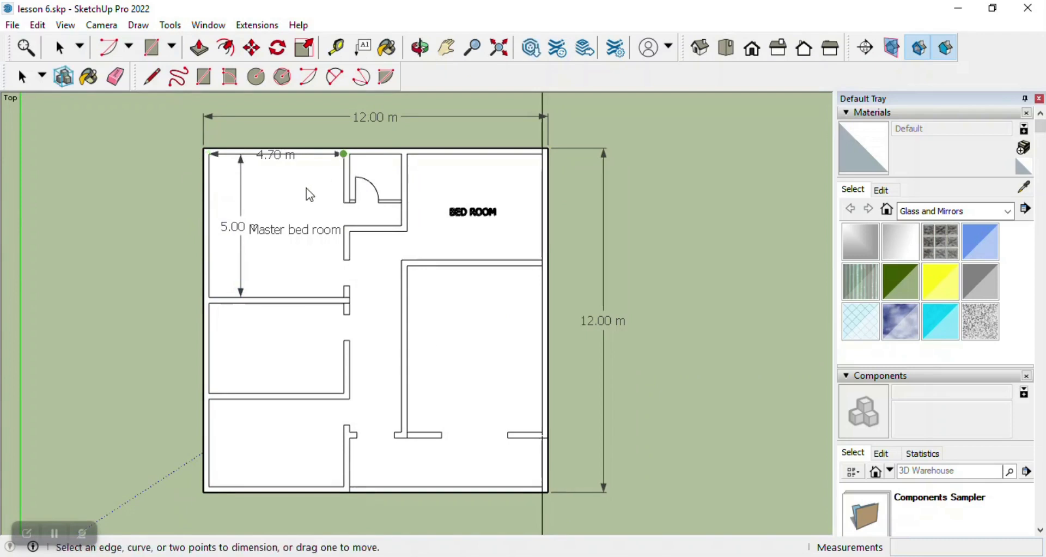
Dimension the corridor's clear width between the master bedroom's wall end and the corner of the large right room.
{"action": "scroll", "coordinate": [349, 315], "scroll_direction": "up", "scroll_amount": 1}
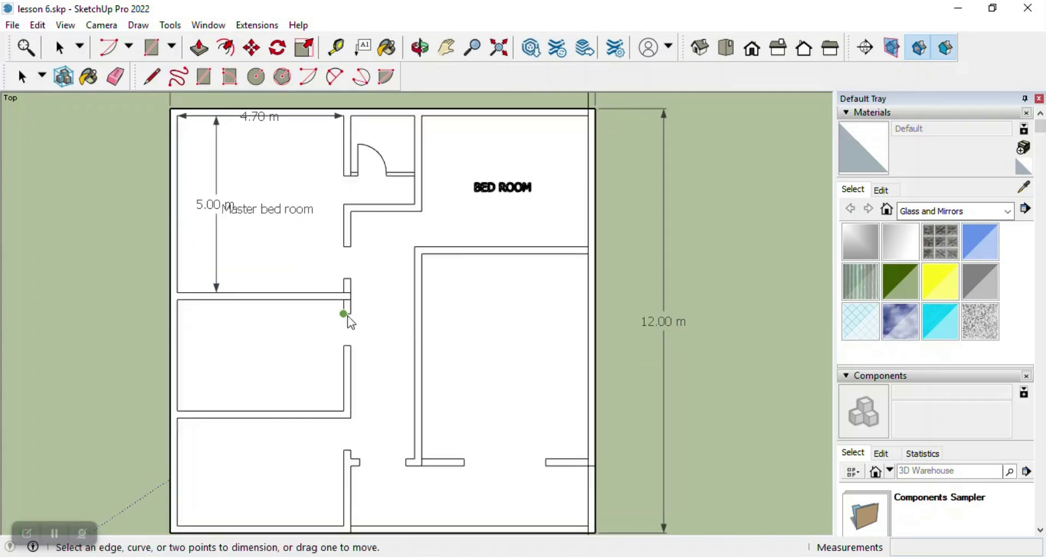
{"action": "left_click", "coordinate": [350, 314]}
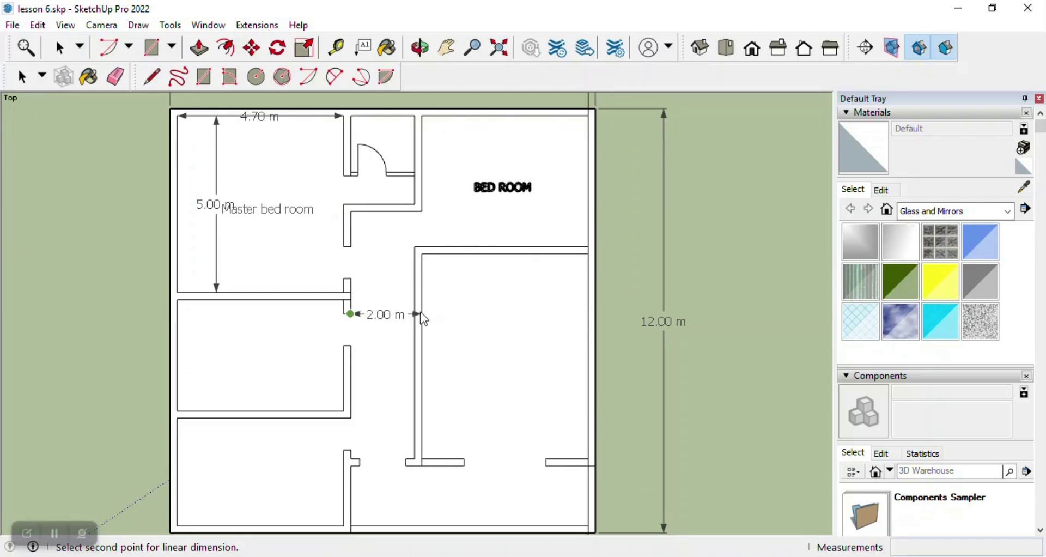
{"action": "key", "text": "Escape"}
{"action": "left_click", "coordinate": [414, 247]}
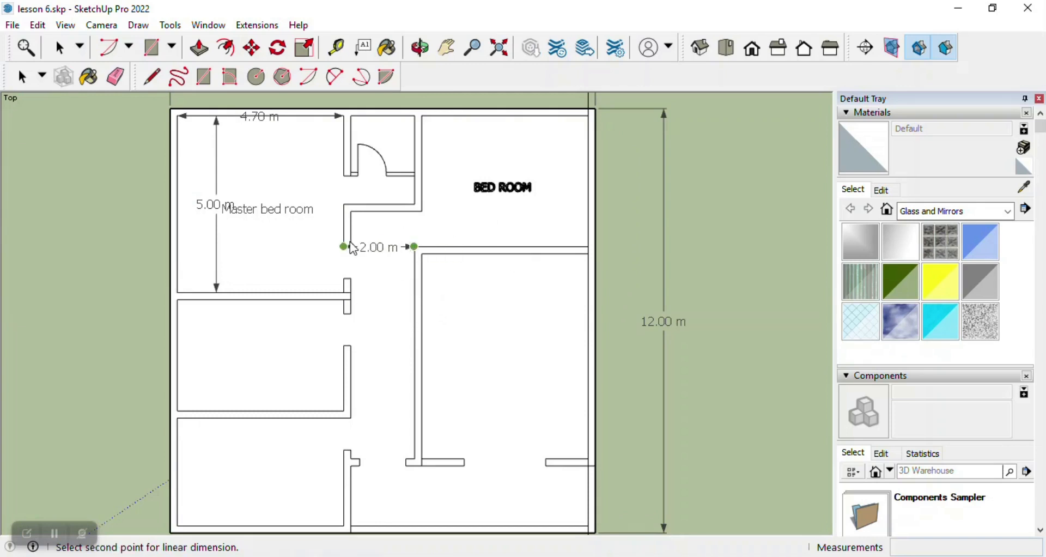
{"action": "left_click", "coordinate": [354, 250]}
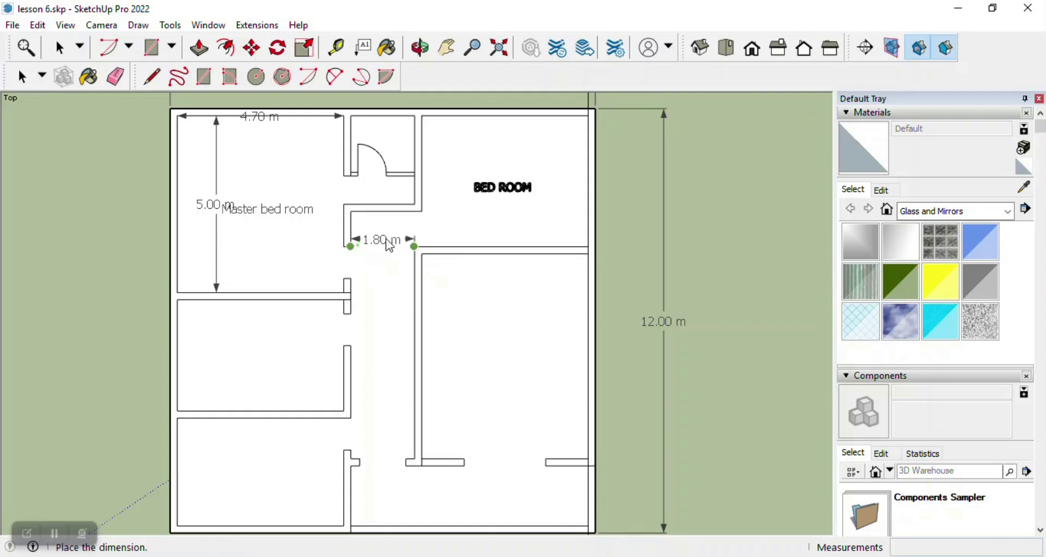
{"action": "left_click", "coordinate": [387, 240]}
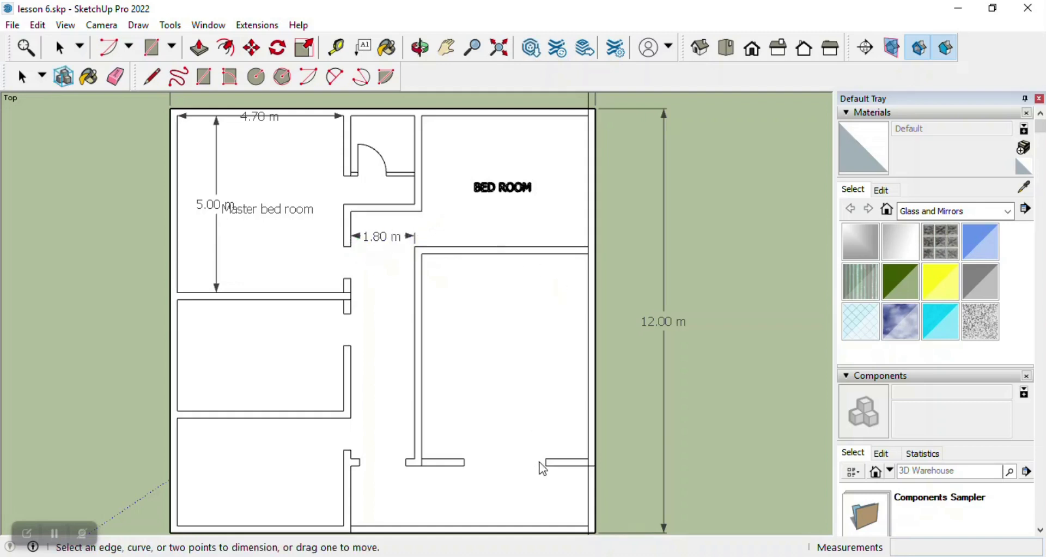
Dimension the opening in the large right room's lower wall, placing the dimension above the wall.
{"action": "left_click", "coordinate": [551, 468]}
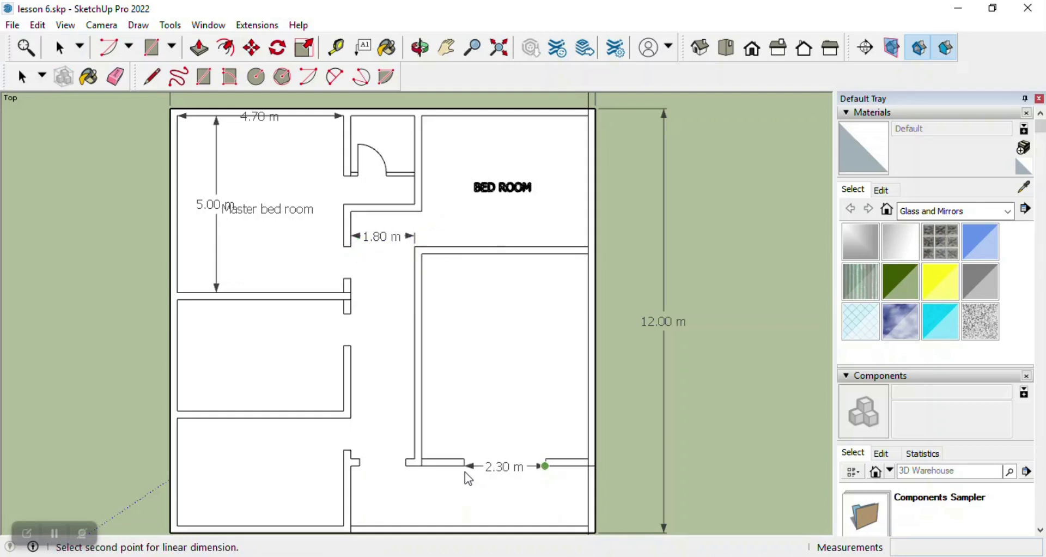
{"action": "left_click", "coordinate": [464, 463]}
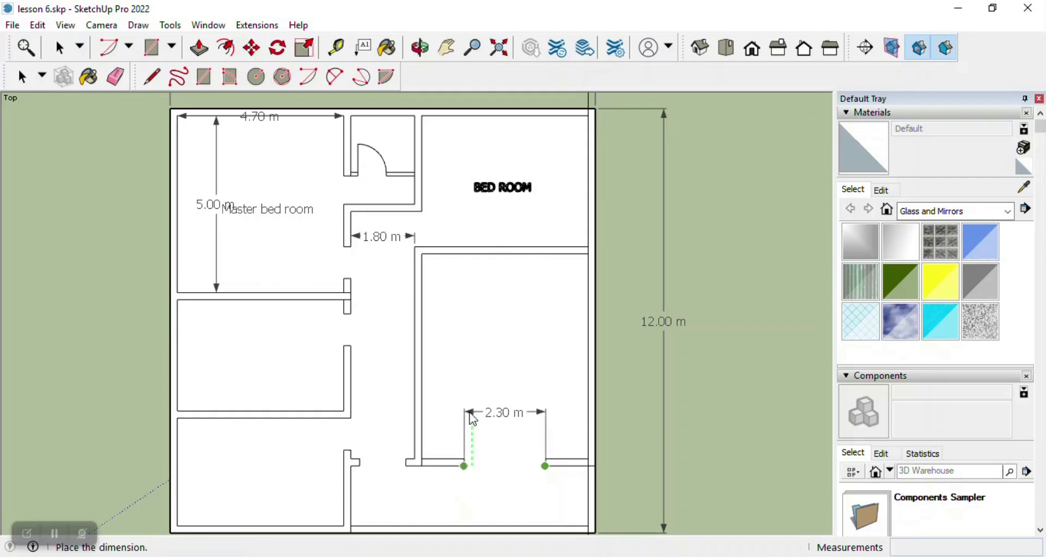
{"action": "left_click", "coordinate": [491, 412]}
Dimension the right outer wall from the large room's lower wall to the plan's upper corner, and the large room's inside length.
{"action": "left_click", "coordinate": [595, 466]}
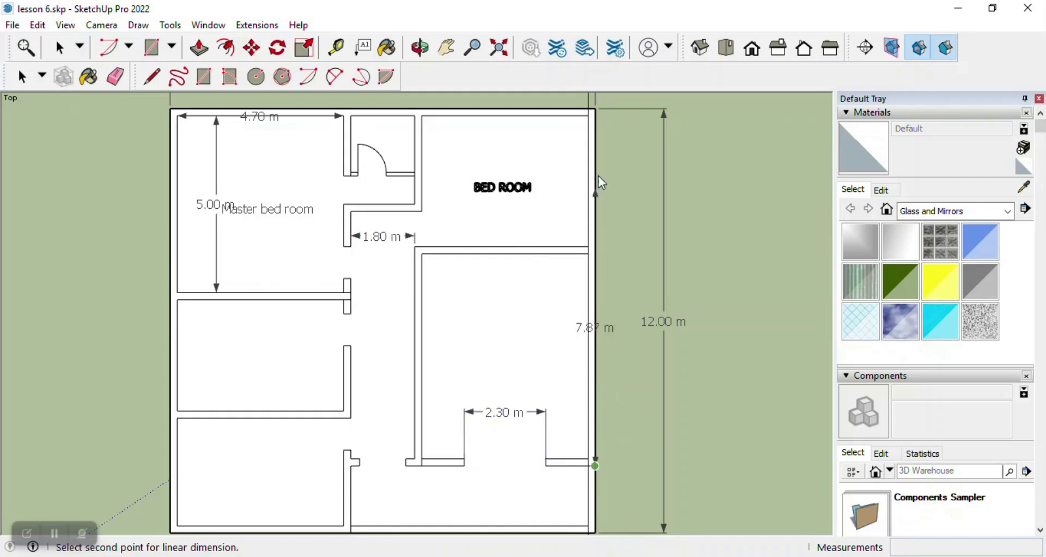
{"action": "left_click", "coordinate": [595, 109]}
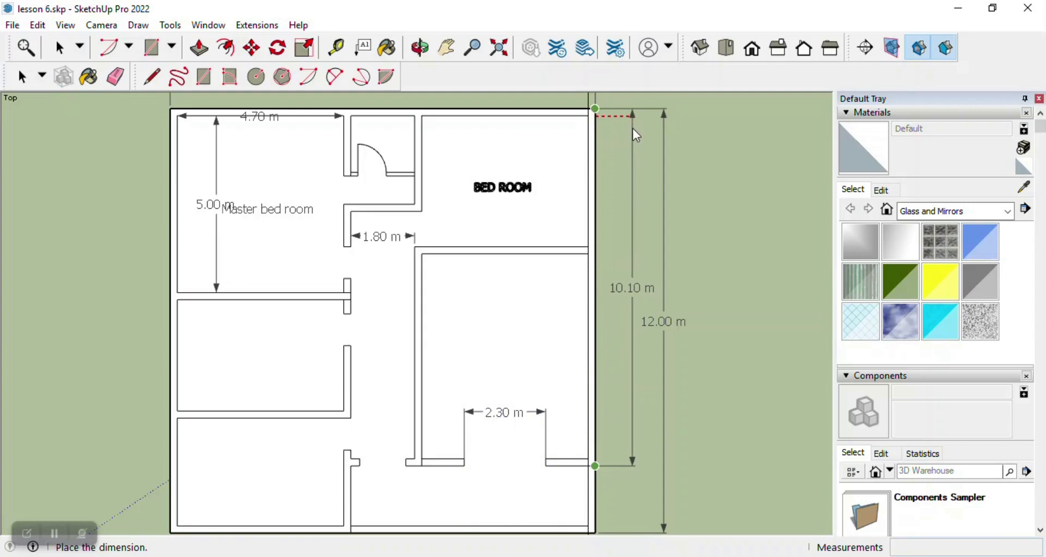
{"action": "left_click", "coordinate": [633, 129]}
{"action": "left_click", "coordinate": [588, 254]}
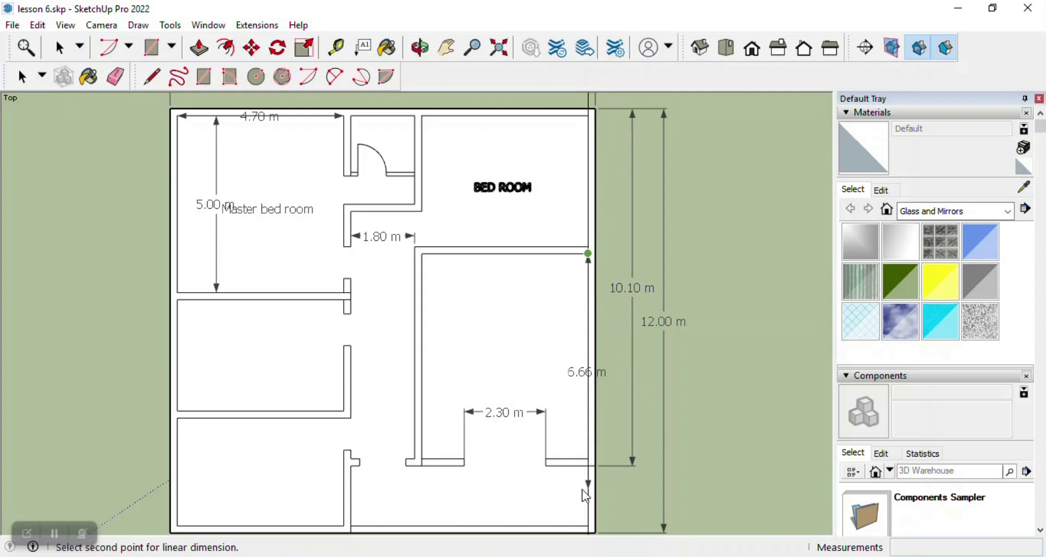
{"action": "left_click", "coordinate": [588, 458]}
{"action": "left_click", "coordinate": [567, 367]}
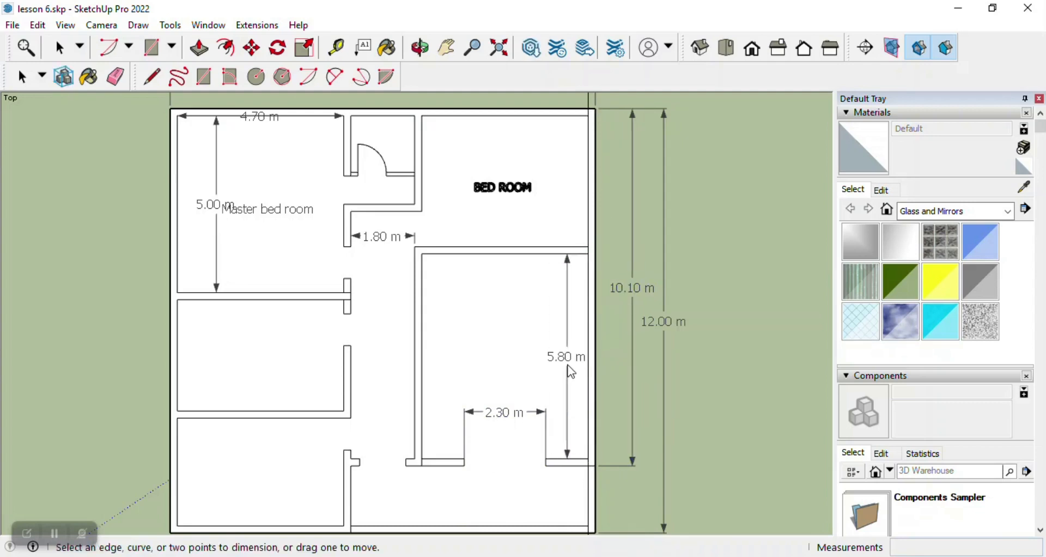
Dimension the inside length and width of the upper right room labelled "BED ROOM", placing both dimensions inside it.
{"action": "left_click", "coordinate": [588, 115]}
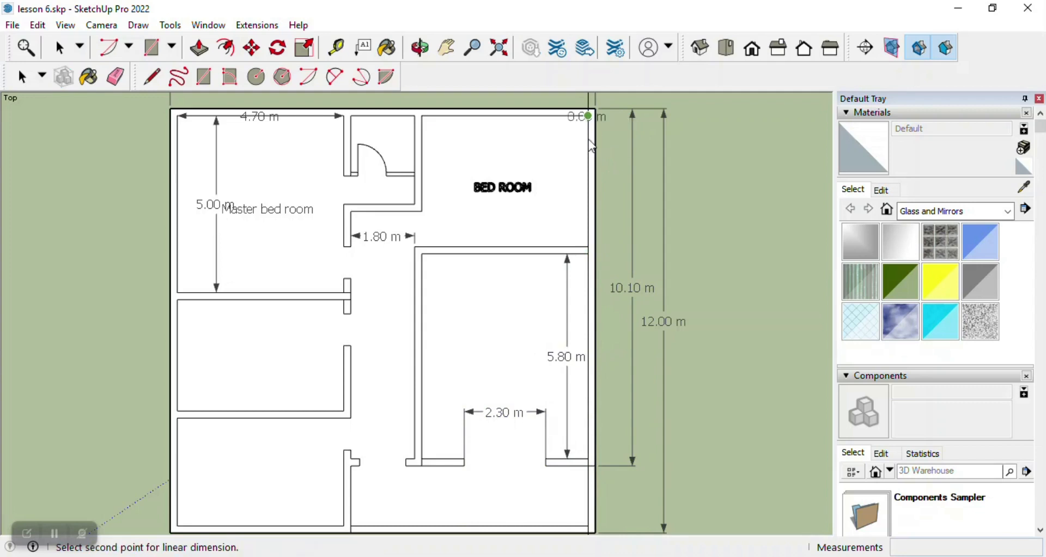
{"action": "left_click", "coordinate": [588, 248]}
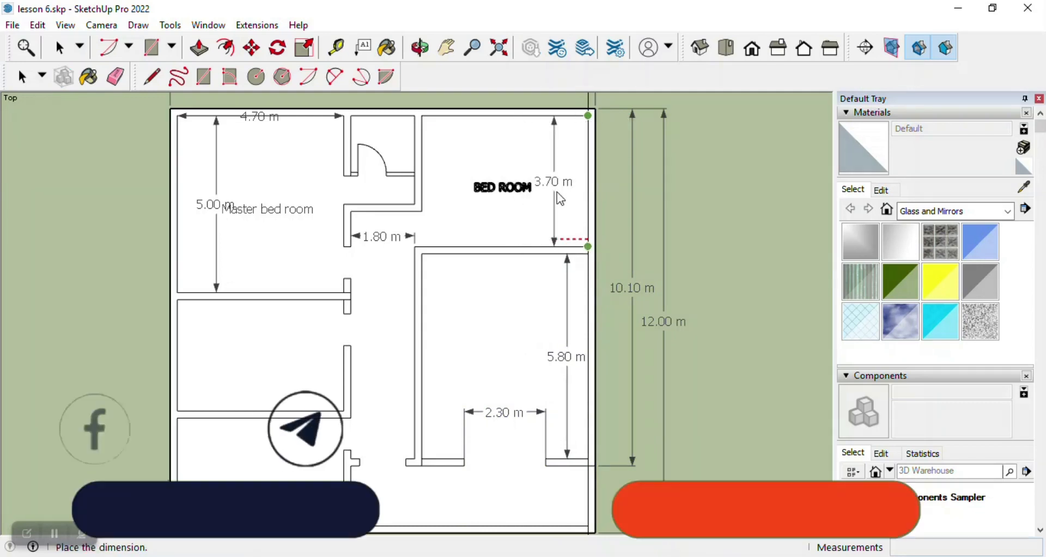
{"action": "left_click", "coordinate": [564, 191]}
{"action": "left_click", "coordinate": [423, 115]}
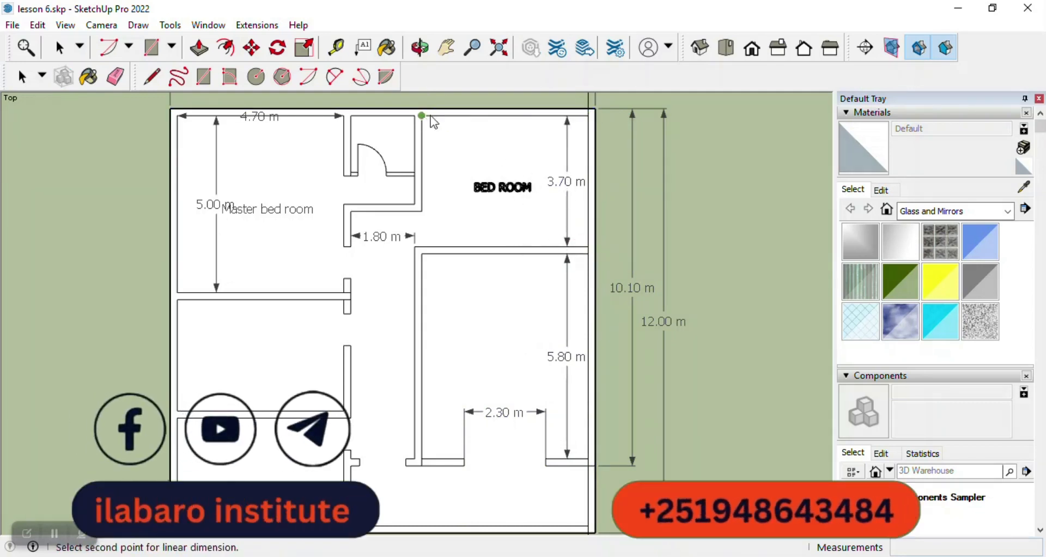
{"action": "left_click", "coordinate": [582, 116]}
{"action": "left_click", "coordinate": [563, 148]}
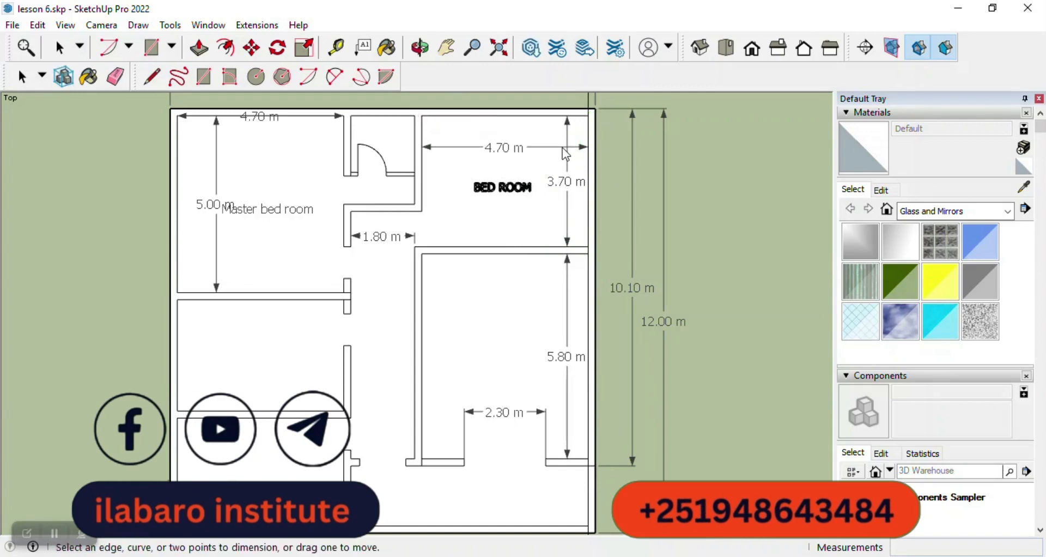
Dimension the lower left room's inside length and width, placing both dimensions inside the room.
{"action": "scroll", "coordinate": [463, 278], "scroll_direction": "down", "scroll_amount": 2}
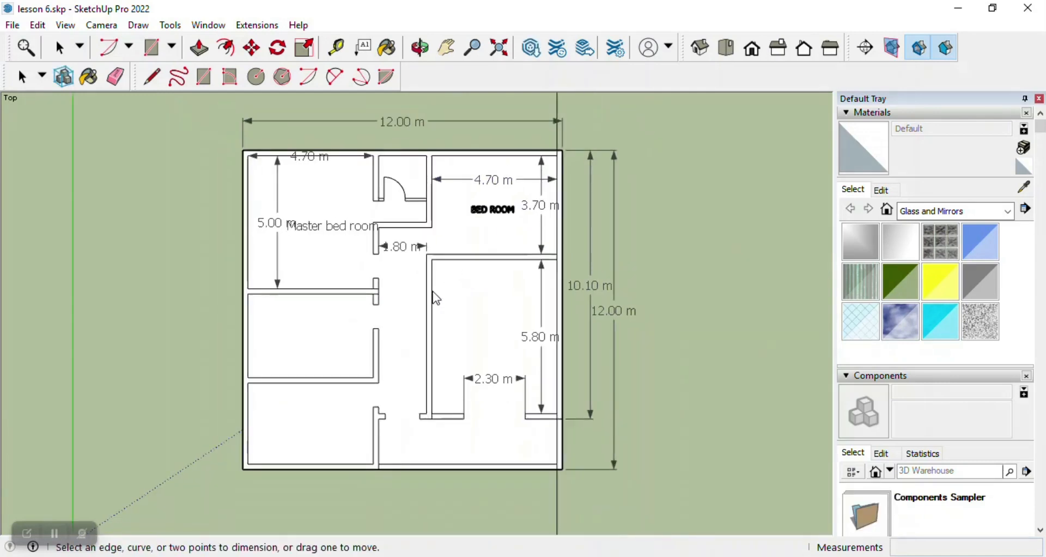
{"action": "scroll", "coordinate": [248, 386], "scroll_direction": "up", "scroll_amount": 2}
{"action": "left_click", "coordinate": [248, 383]}
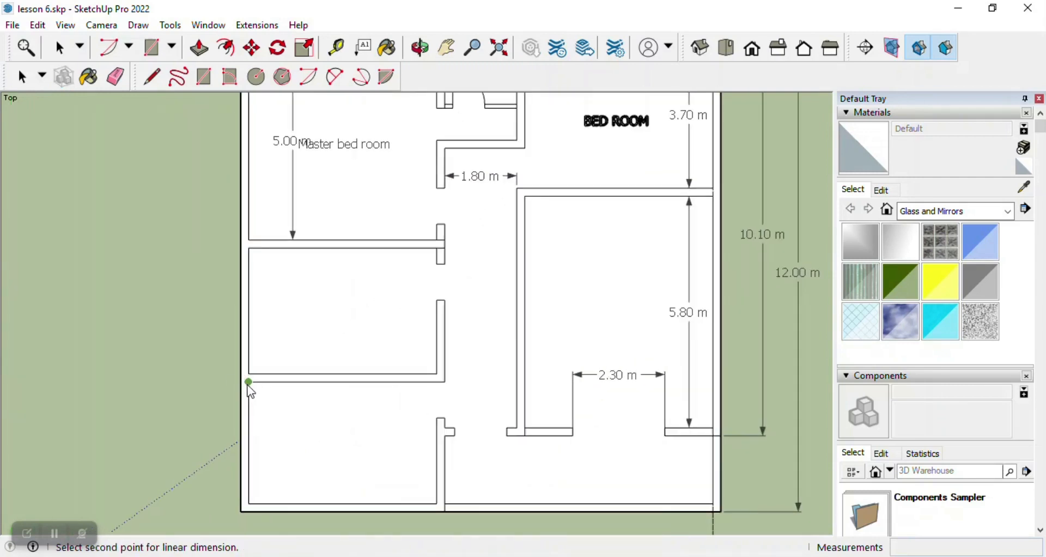
{"action": "left_click", "coordinate": [251, 502]}
{"action": "left_click", "coordinate": [347, 457]}
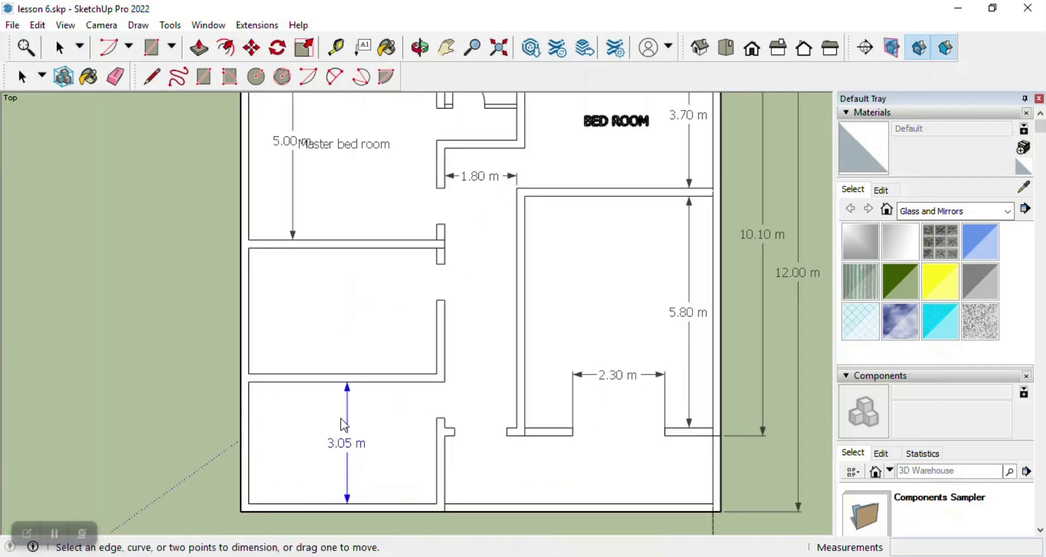
{"action": "left_click", "coordinate": [438, 503]}
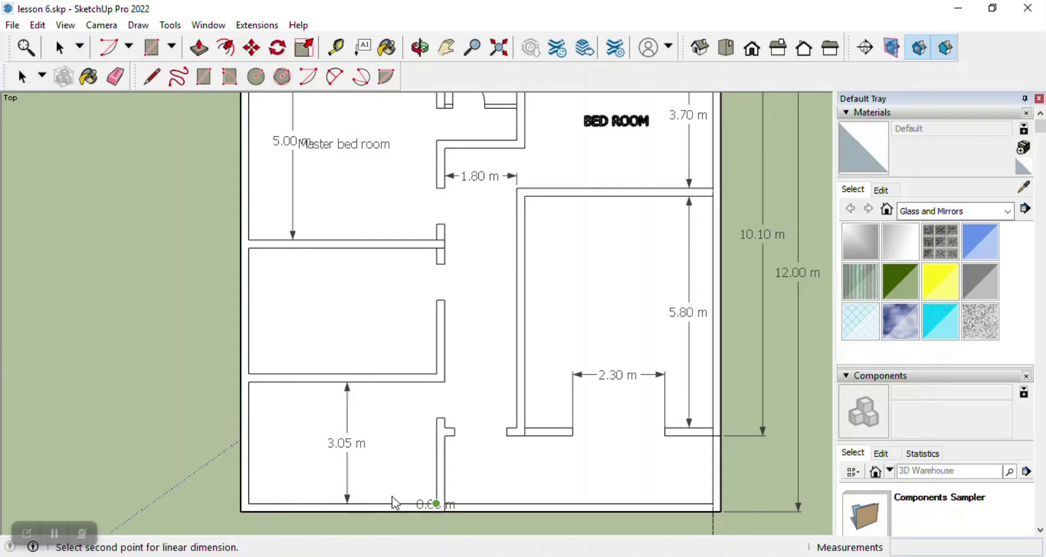
{"action": "left_click", "coordinate": [248, 504]}
{"action": "left_click", "coordinate": [279, 471]}
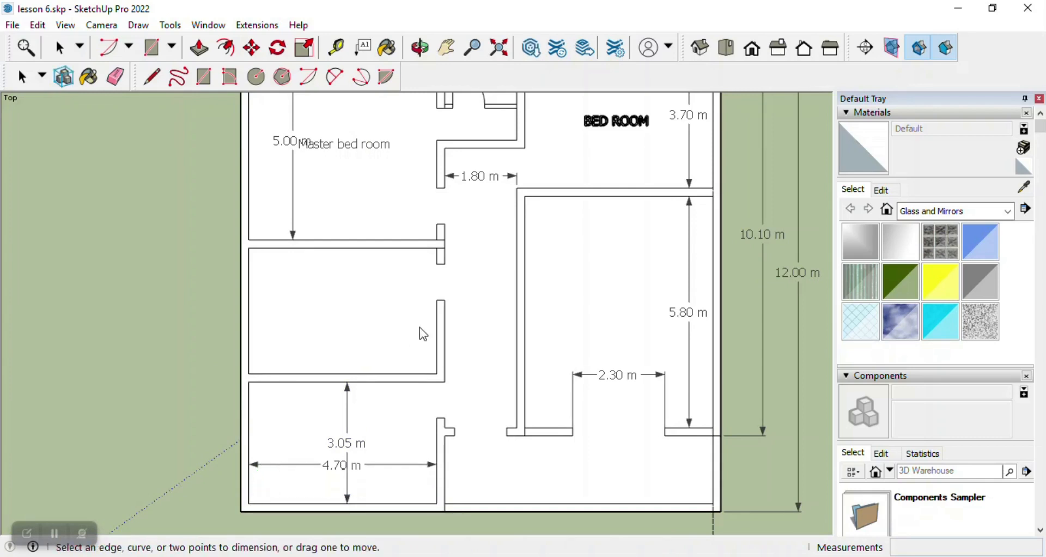
Undo all the newly placed room, corridor, opening and right outer wall dimensions.
{"action": "scroll", "coordinate": [417, 329], "scroll_direction": "down", "scroll_amount": 3}
{"action": "scroll", "coordinate": [426, 249], "scroll_direction": "up", "scroll_amount": 2}
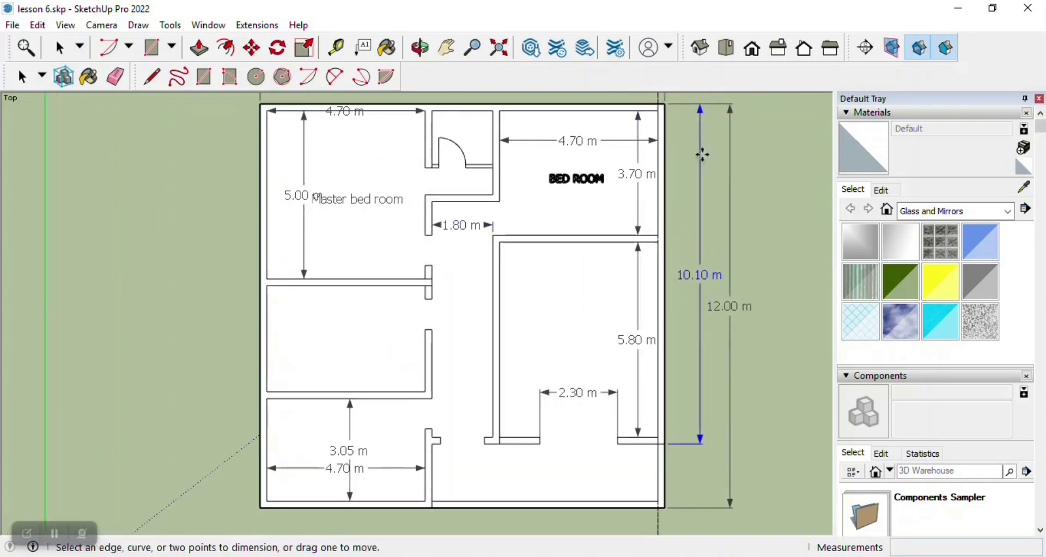
{"action": "key", "text": "ctrl+z"}
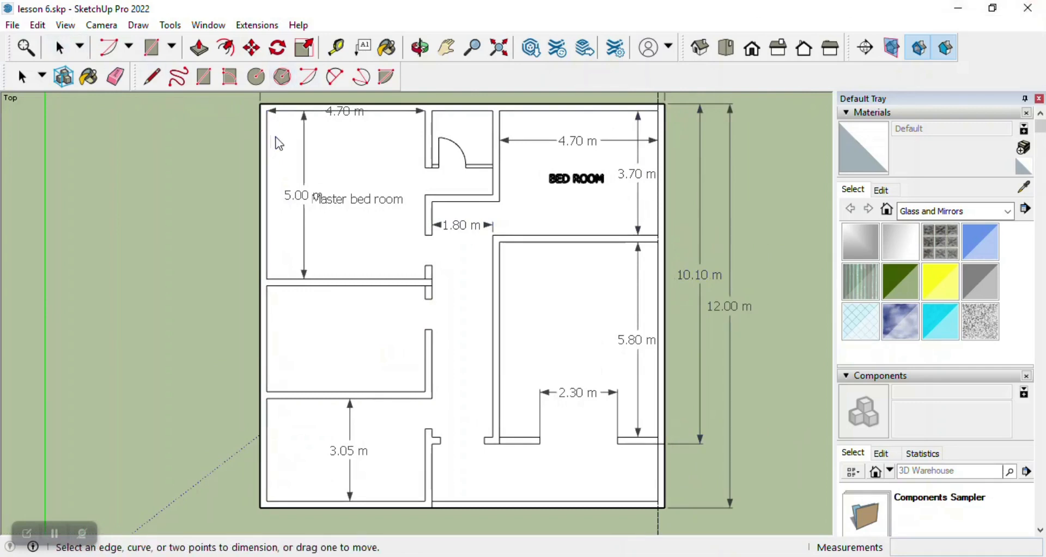
{"action": "key", "text": "ctrl+z"}
{"action": "key", "text": "ctrl+z"}
{"action": "key", "text": "ctrl+z"}
{"action": "key", "text": "ctrl+z"}
{"action": "key", "text": "ctrl+z"}
{"action": "key", "text": "ctrl+z"}
{"action": "key", "text": "ctrl+z"}
{"action": "key", "text": "ctrl+z"}
{"action": "key", "text": "ctrl+z"}
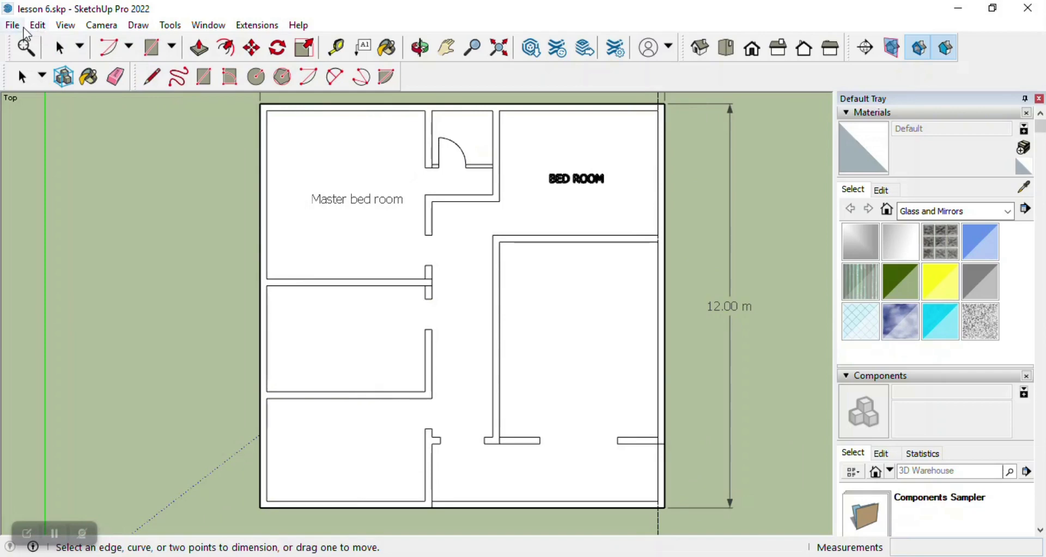
Export the top view as a 2D graphic to the Desktop, as JPEG image "lesson 6.jpg".
{"action": "left_click", "coordinate": [24, 28]}
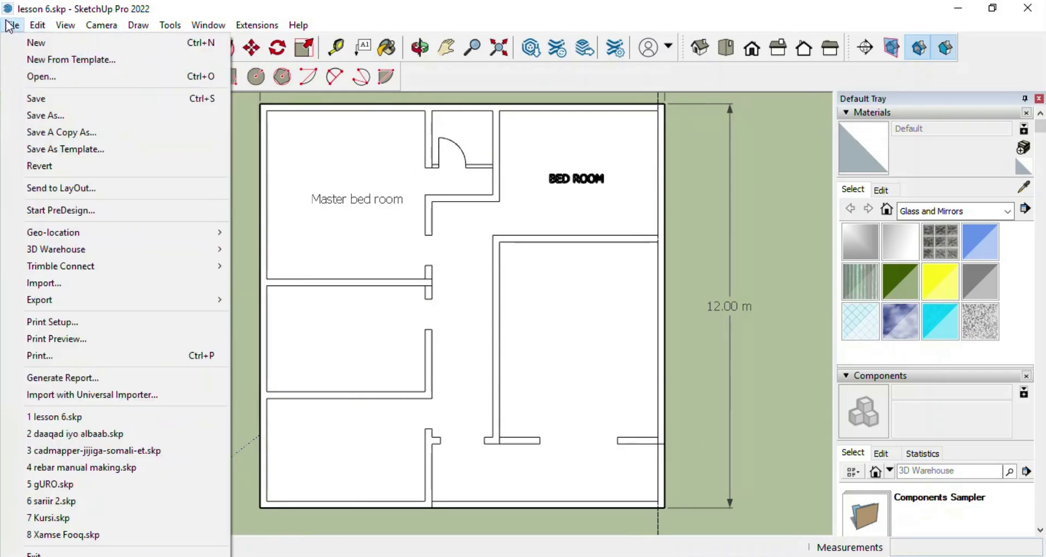
{"action": "mouse_move", "coordinate": [77, 301]}
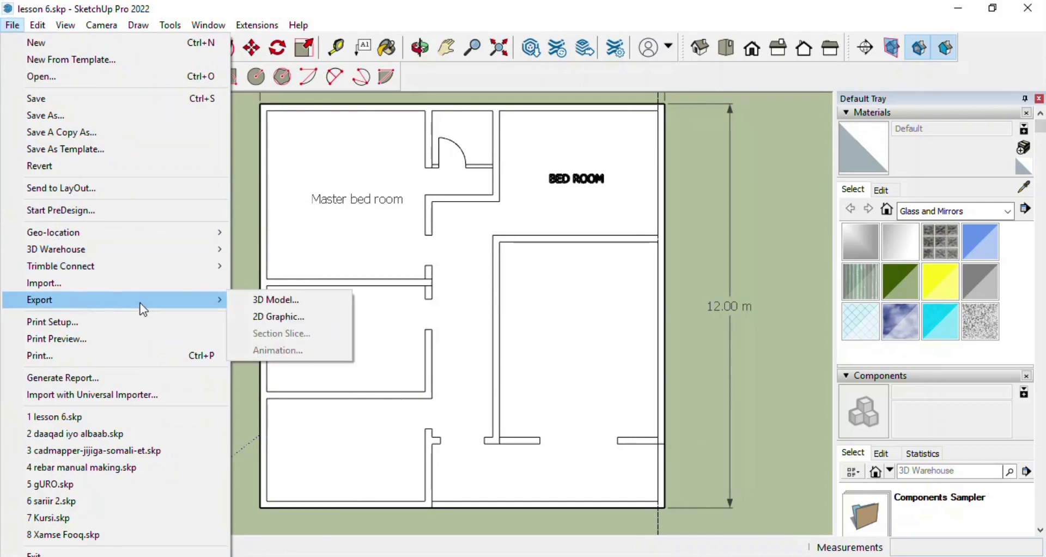
{"action": "left_click", "coordinate": [277, 317]}
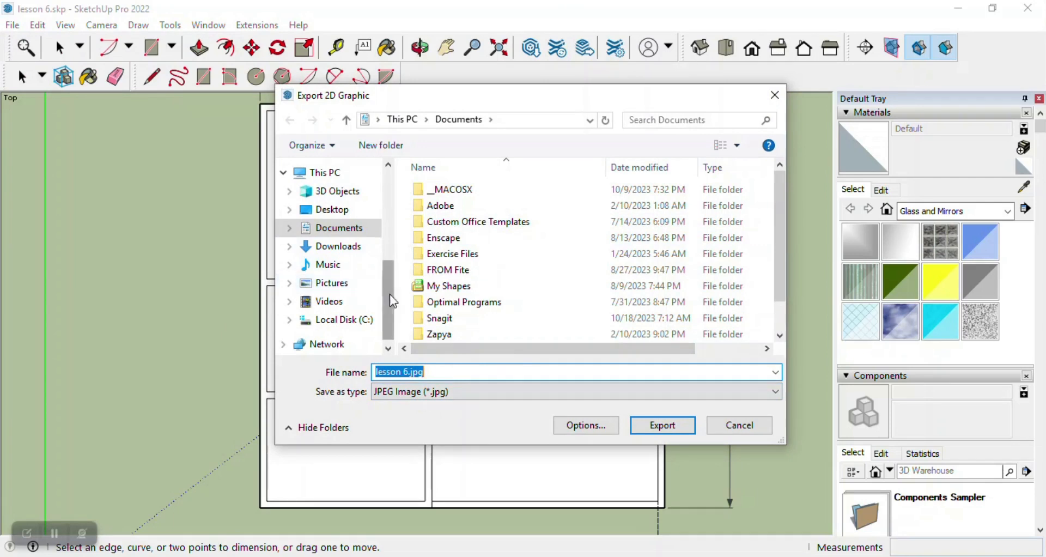
{"action": "left_click", "coordinate": [358, 212]}
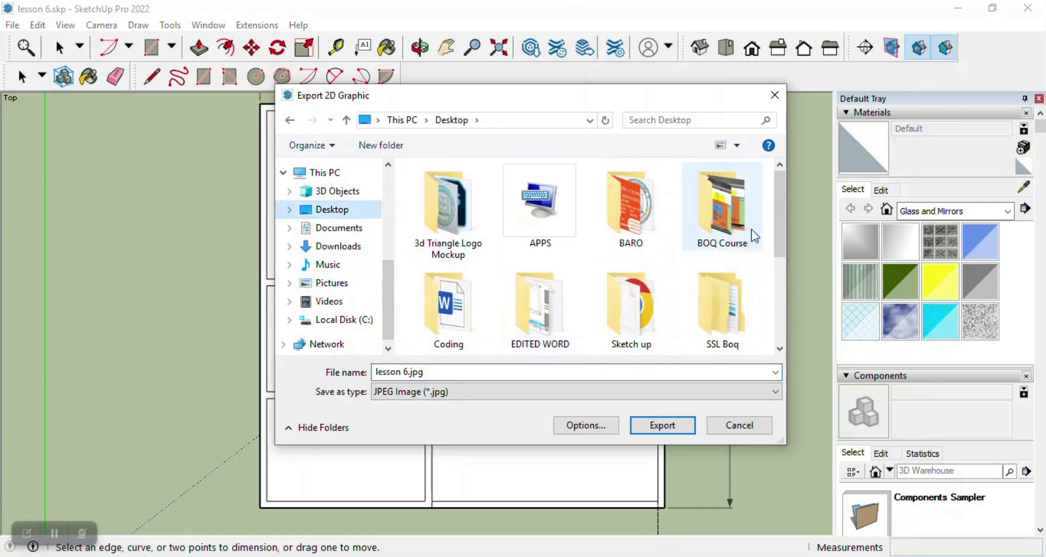
{"action": "scroll", "coordinate": [768, 262], "scroll_direction": "down", "scroll_amount": 2}
{"action": "left_click", "coordinate": [433, 372]}
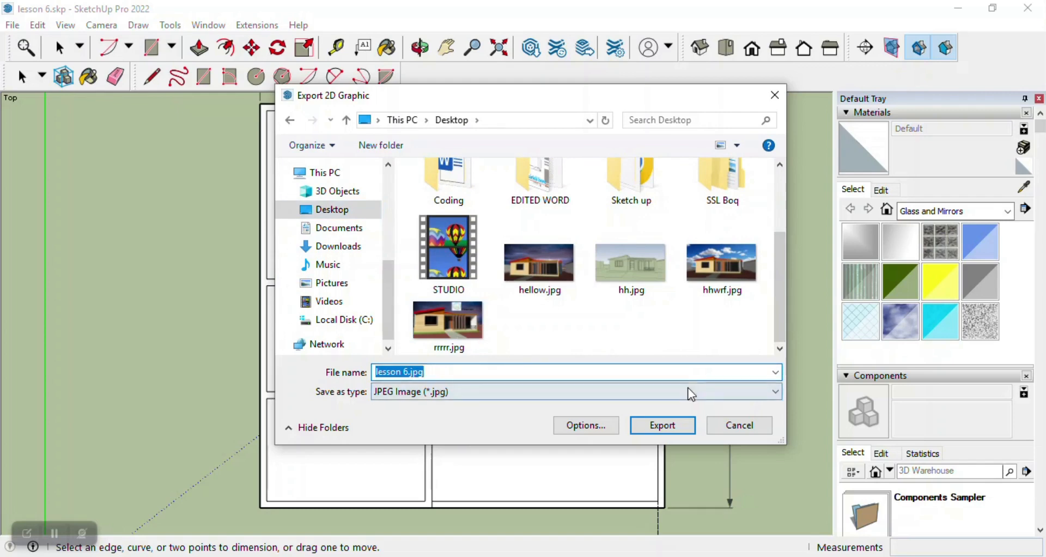
{"action": "left_click", "coordinate": [651, 429]}
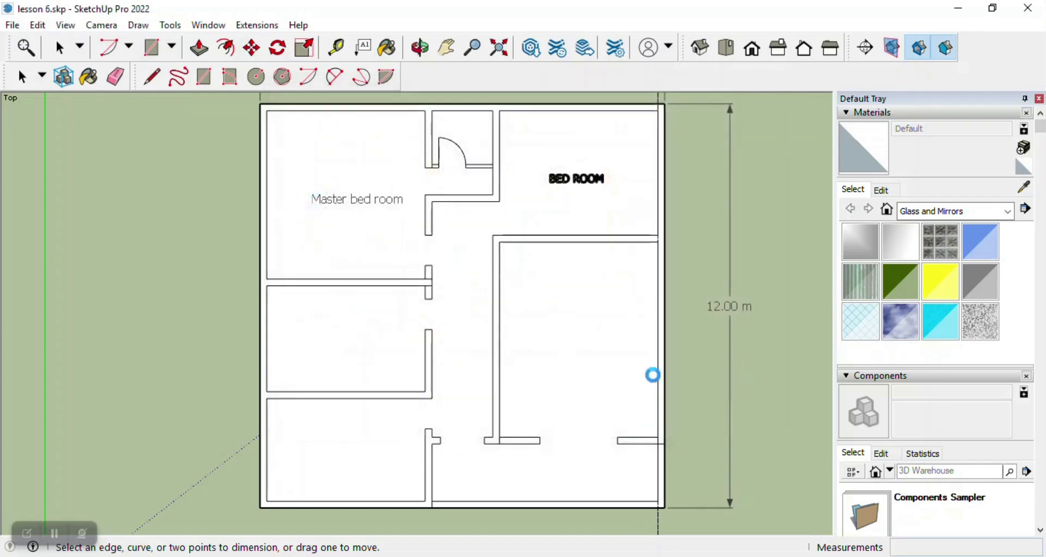
Minimize the open windows, view the exported "lesson 6.jpg" from the desktop in Paint, and close it.
{"action": "left_click", "coordinate": [953, 9]}
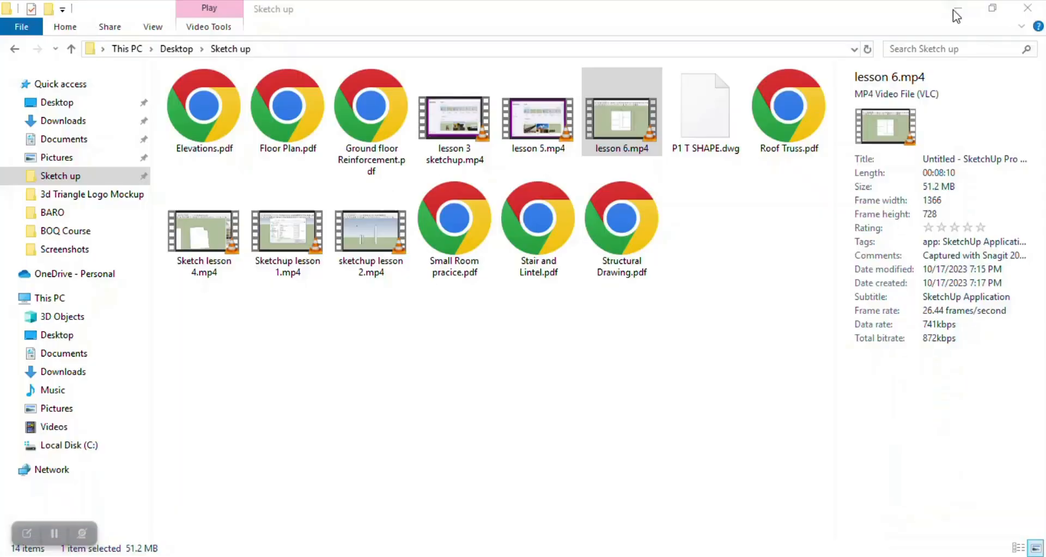
{"action": "left_click", "coordinate": [952, 9]}
{"action": "left_click", "coordinate": [952, 8]}
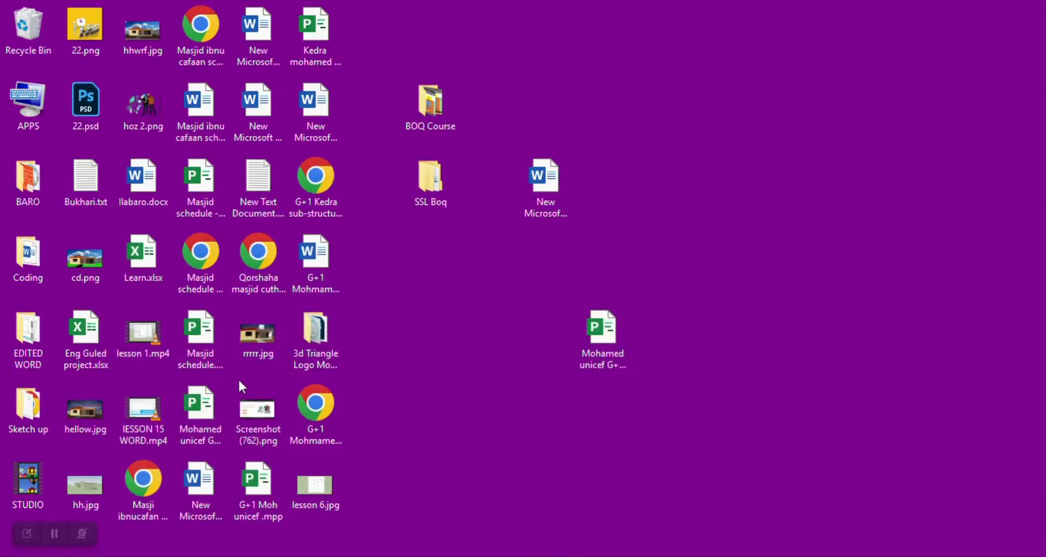
{"action": "double_click", "coordinate": [316, 492]}
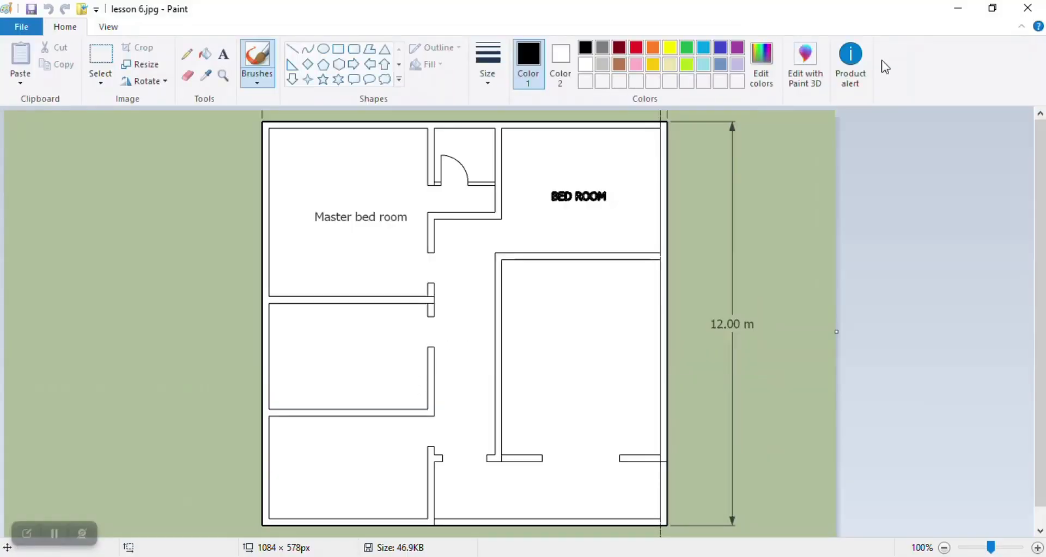
{"action": "left_click", "coordinate": [1028, 8]}
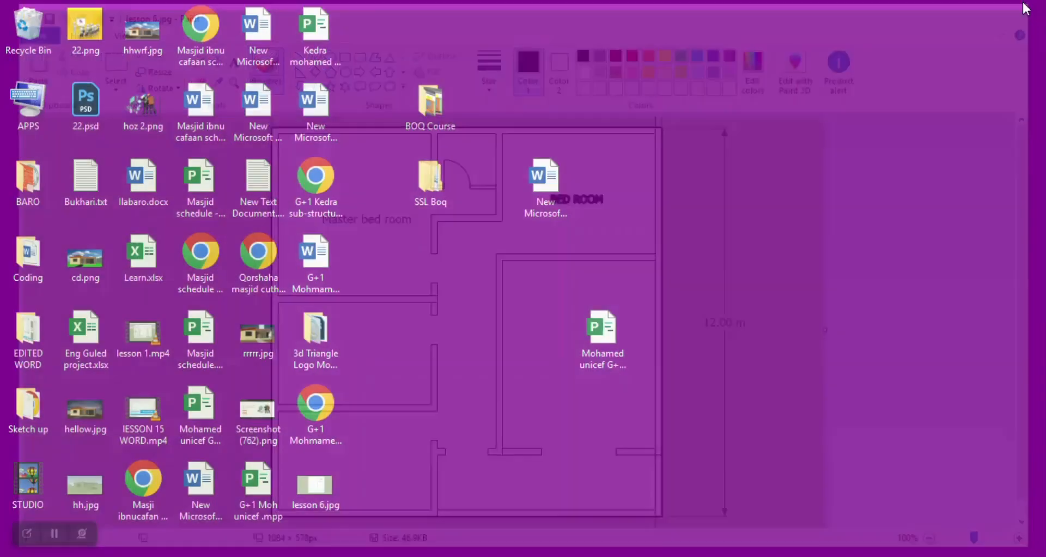
View "lesson 6.jpg" in another image viewer instead of the default program, and close the viewer.
{"action": "right_click", "coordinate": [302, 475]}
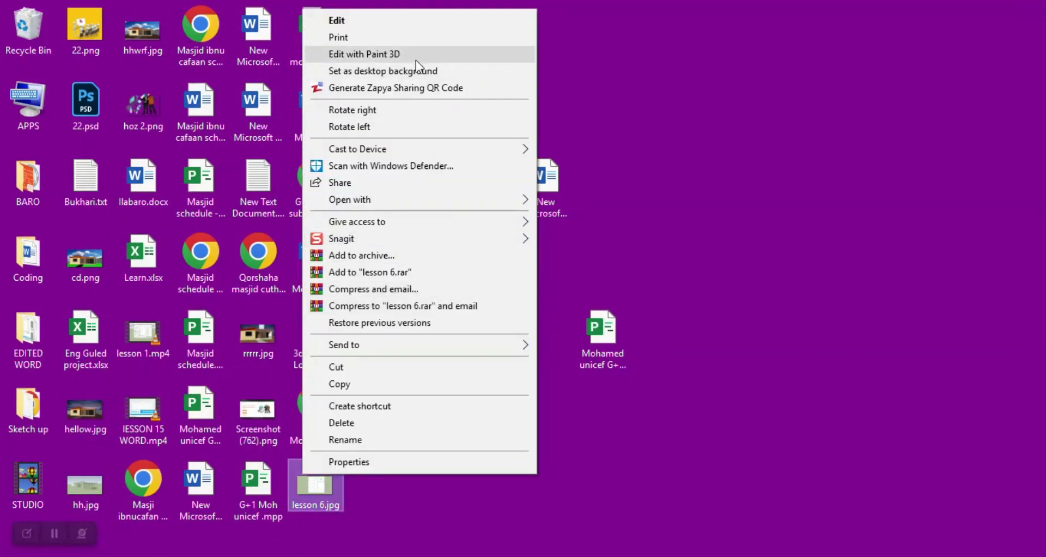
{"action": "mouse_move", "coordinate": [506, 202]}
{"action": "left_click", "coordinate": [588, 218]}
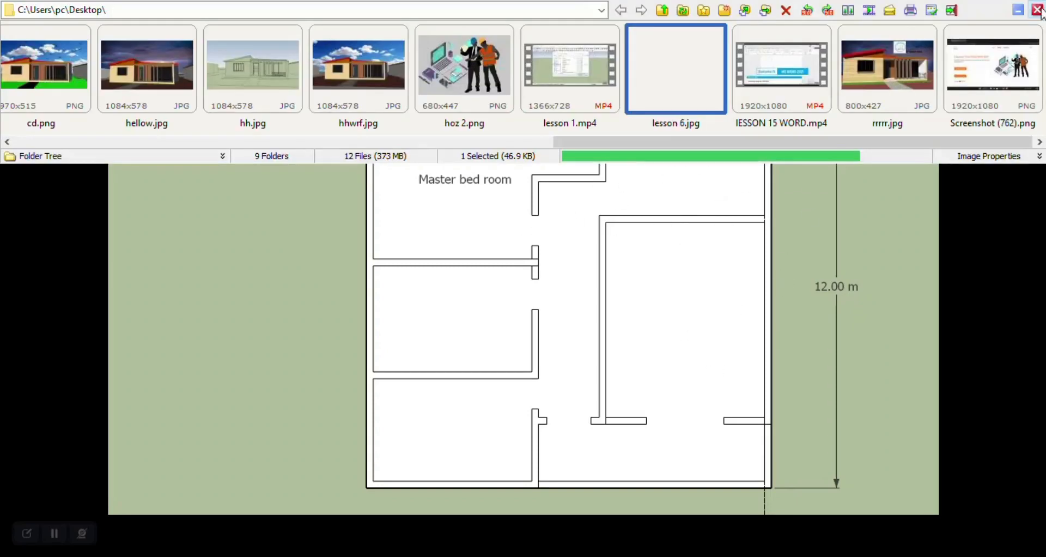
{"action": "left_click", "coordinate": [1038, 10]}
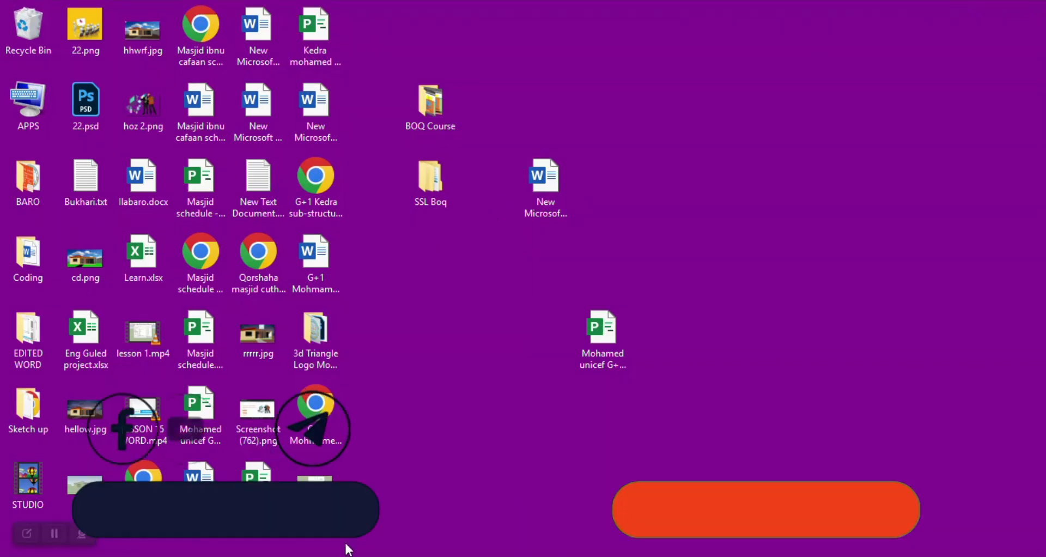